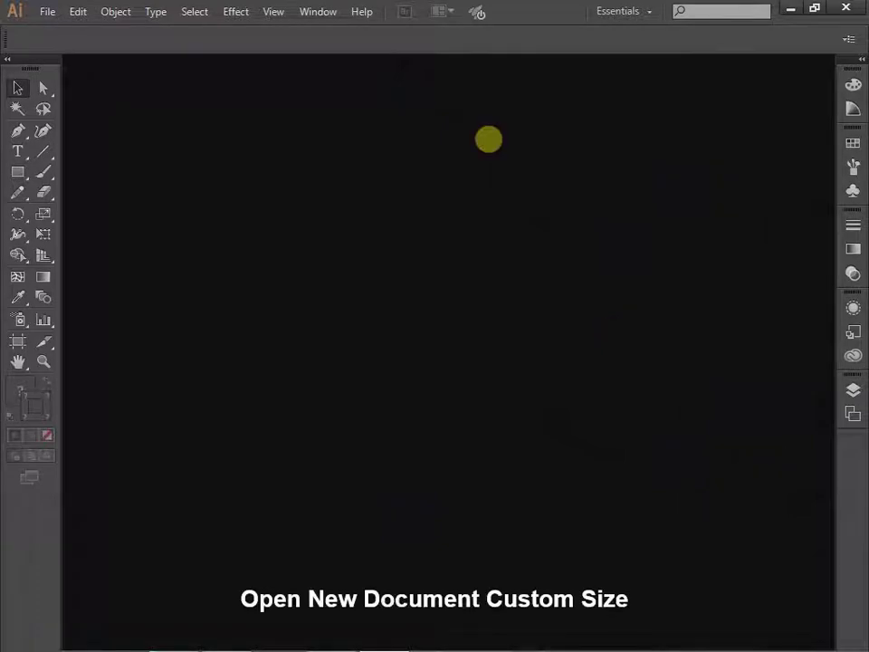
- Create a new Illustrator document with a 1224 × 792 pt landscape artboard
{"action": "left_click", "coordinate": [46, 11]}
{"action": "left_click", "coordinate": [59, 30]}
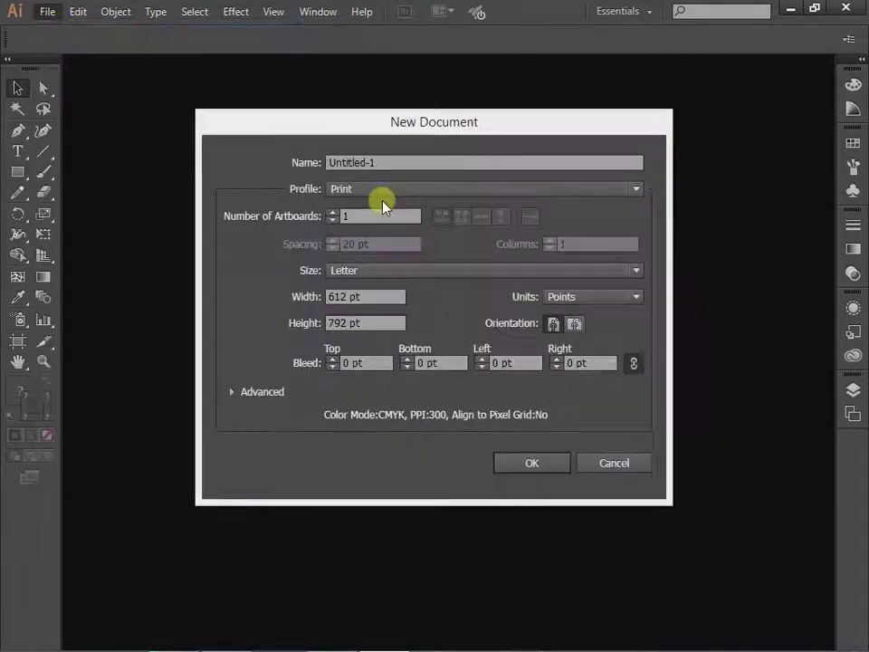
{"action": "left_click", "coordinate": [351, 298]}
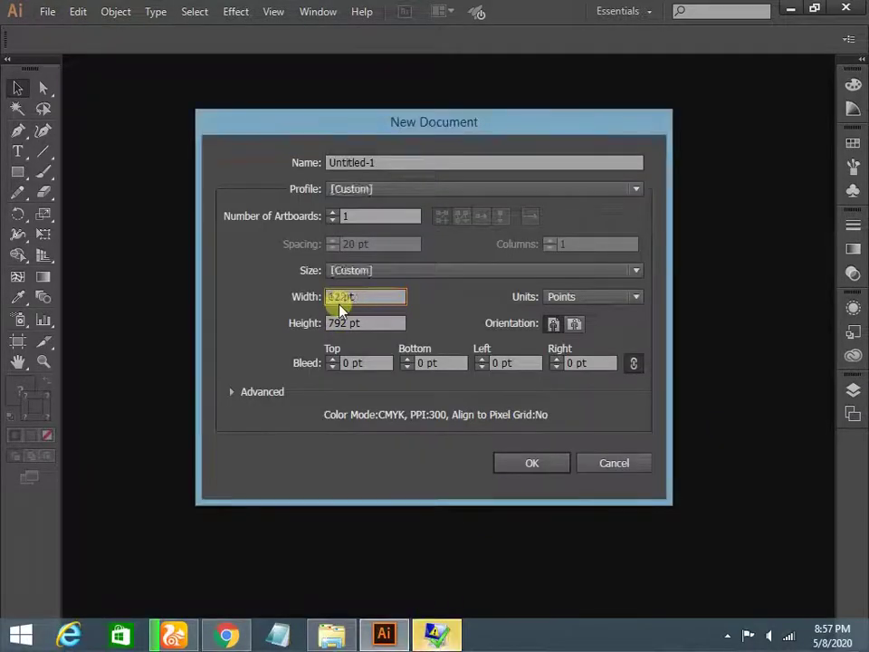
{"action": "type", "text": "1224"}
{"action": "left_click", "coordinate": [524, 464]}
- Place the Mickey image from the assignmt folder into the document
{"action": "left_click", "coordinate": [47, 11]}
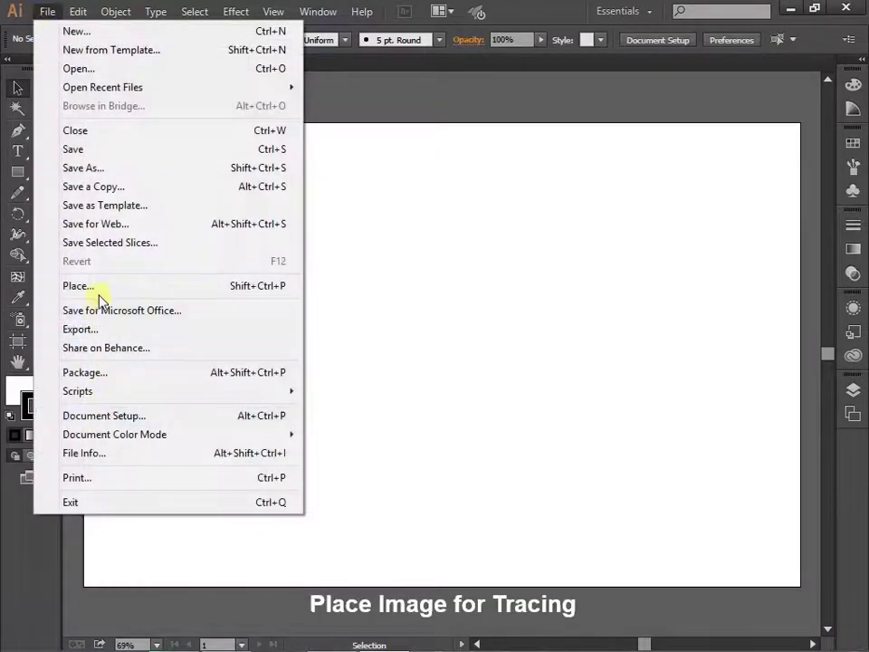
{"action": "left_click", "coordinate": [73, 288]}
{"action": "left_click_drag", "start_coordinate": [516, 118], "coordinate": [397, 171]}
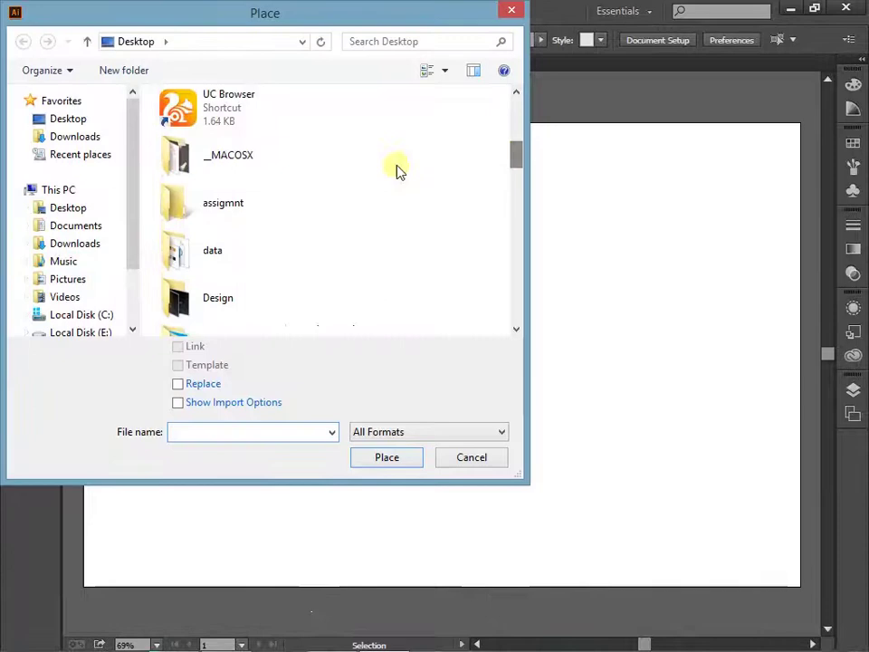
{"action": "double_click", "coordinate": [295, 202]}
{"action": "left_click", "coordinate": [386, 457]}
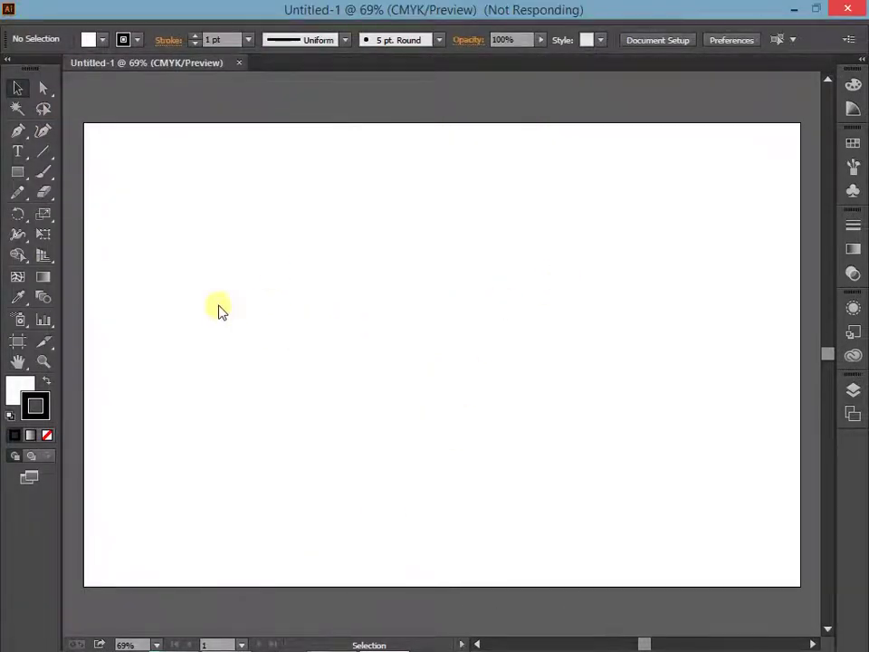
- Drop the Mickey image, move it to the artboard's top-left and enlarge it to full height
{"action": "left_click", "coordinate": [185, 307]}
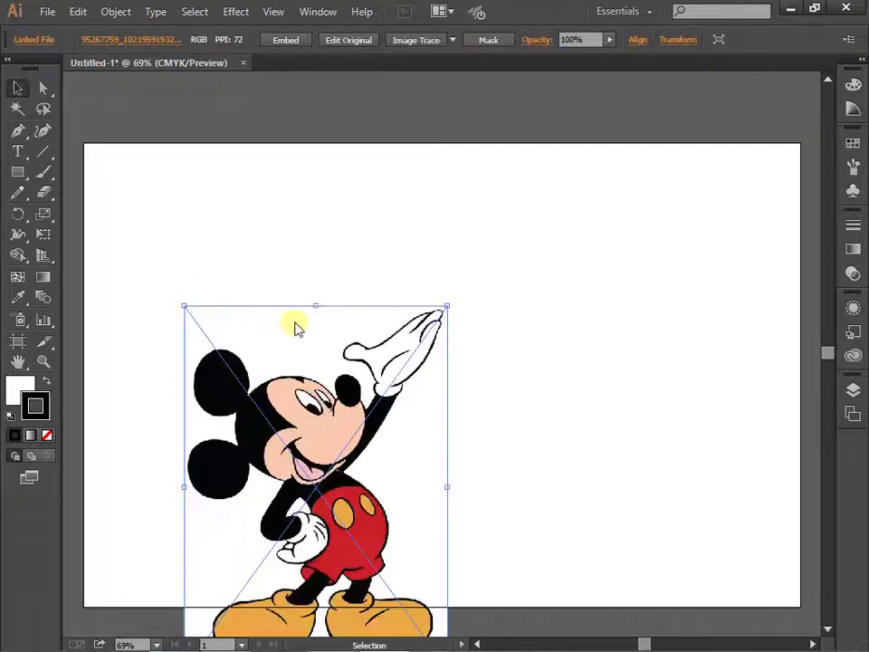
{"action": "left_click_drag", "start_coordinate": [336, 541], "coordinate": [579, 440]}
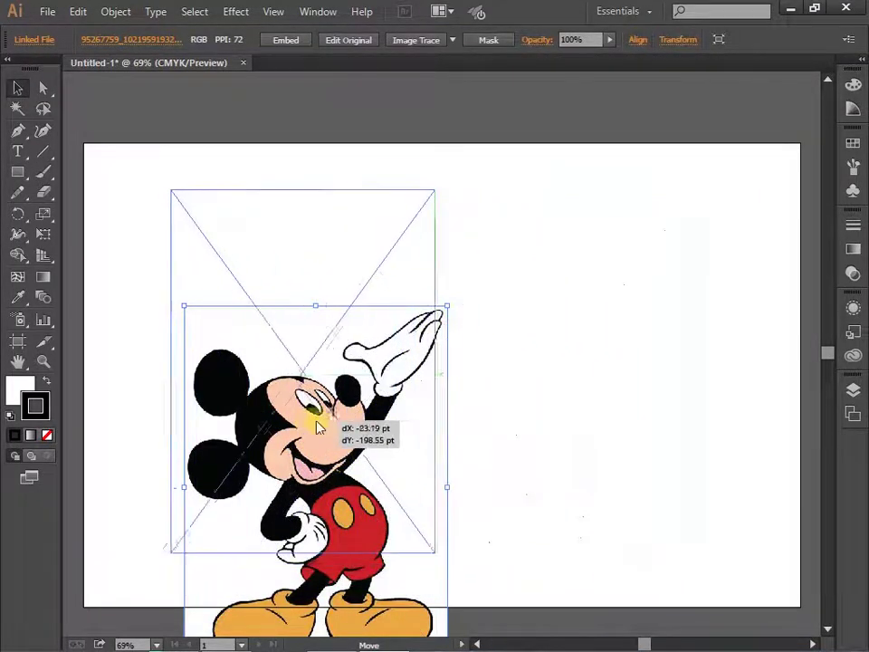
{"action": "mouse_move", "coordinate": [580, 441]}
{"action": "left_mouse_down"}
{"action": "mouse_move", "coordinate": [283, 432]}
{"action": "mouse_move", "coordinate": [261, 417]}
{"action": "left_mouse_up"}
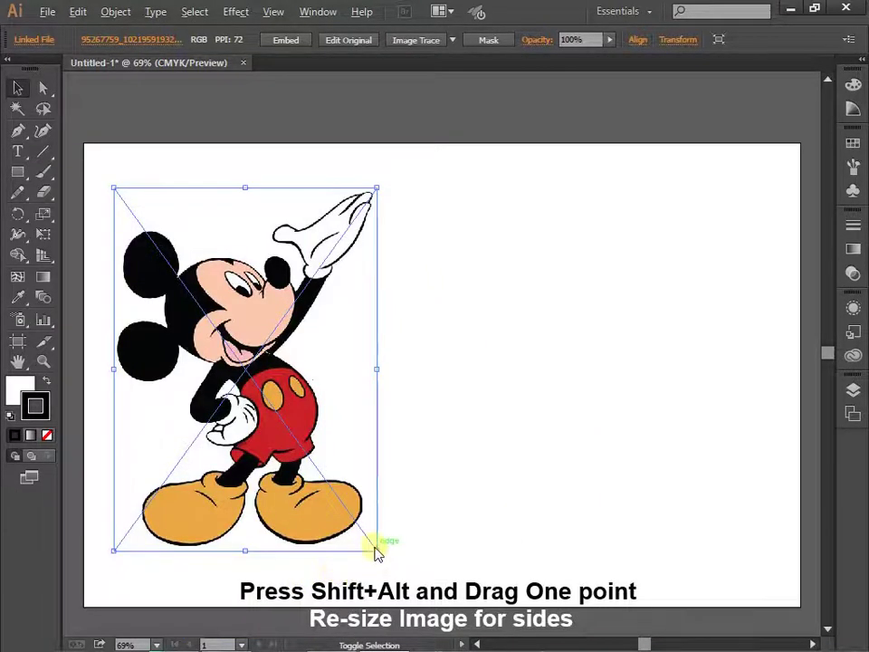
{"action": "left_click_drag", "start_coordinate": [378, 549], "coordinate": [413, 595]}
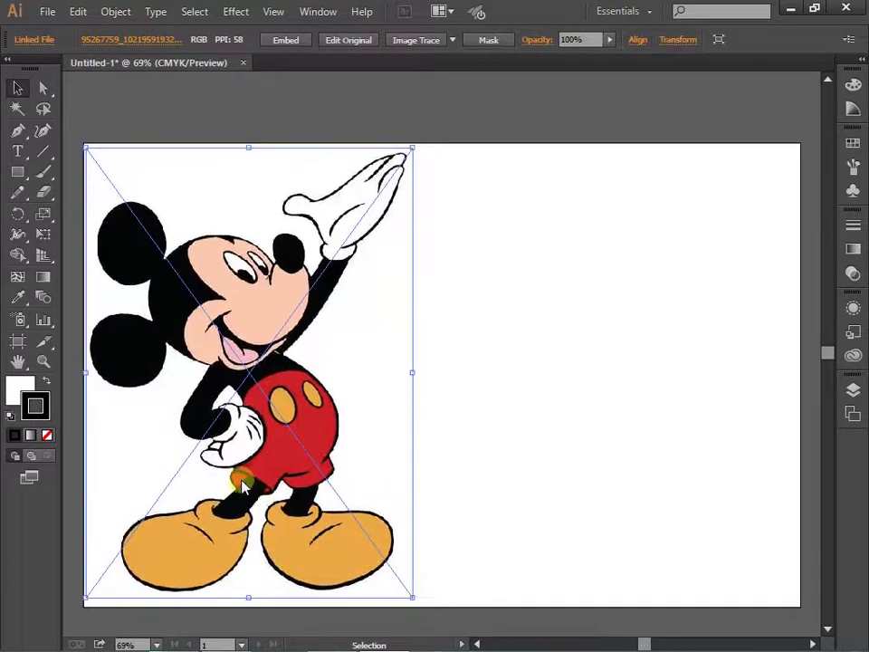
- Fade the Mickey image to 37% opacity and lock it with Object > Lock > Selection
{"action": "left_click", "coordinate": [609, 39]}
{"action": "left_click_drag", "start_coordinate": [617, 58], "coordinate": [578, 61]}
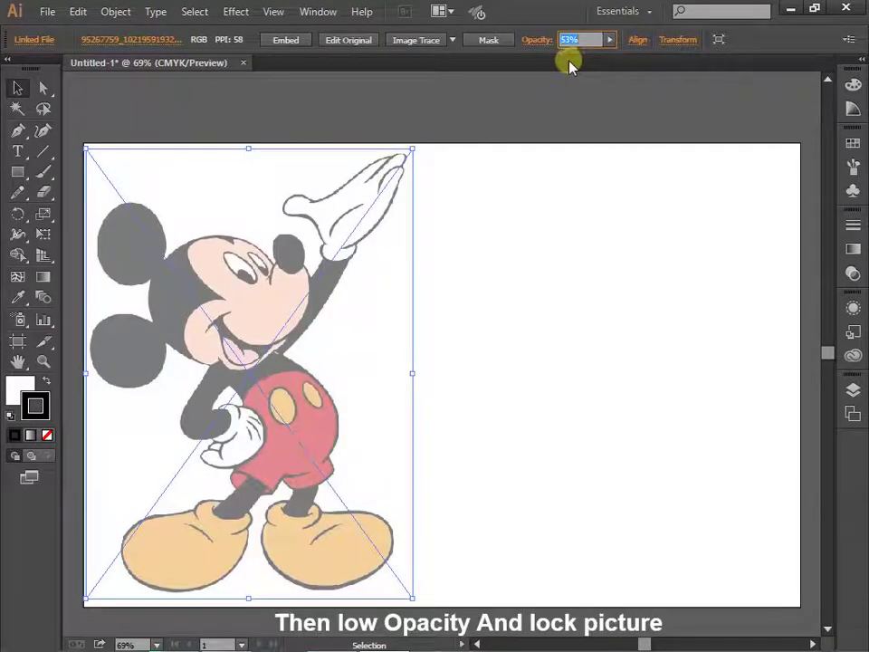
{"action": "left_click", "coordinate": [610, 39]}
{"action": "left_click_drag", "start_coordinate": [577, 55], "coordinate": [564, 58]}
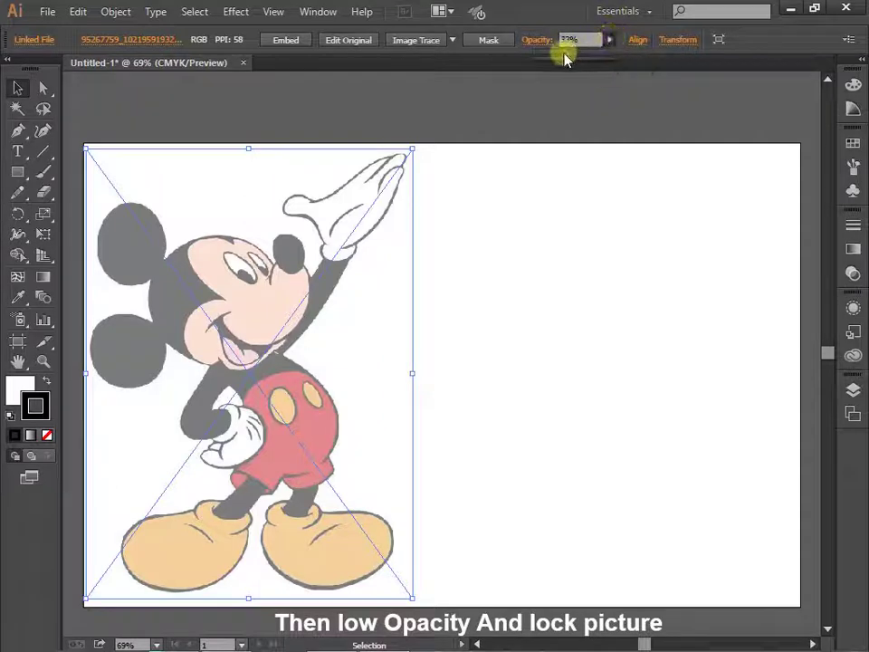
{"action": "left_click", "coordinate": [116, 12]}
{"action": "mouse_move", "coordinate": [135, 112]}
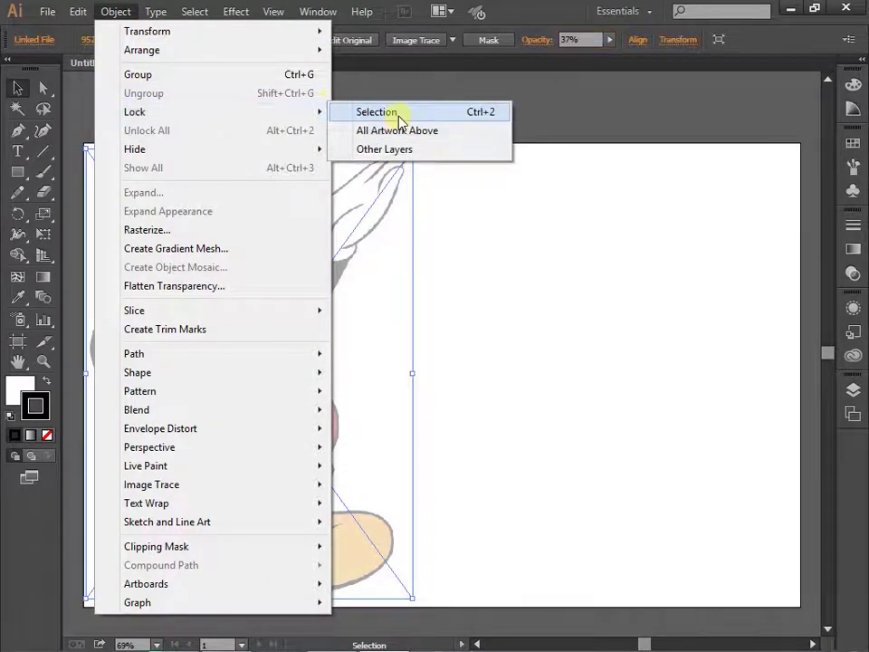
{"action": "left_click", "coordinate": [394, 112]}
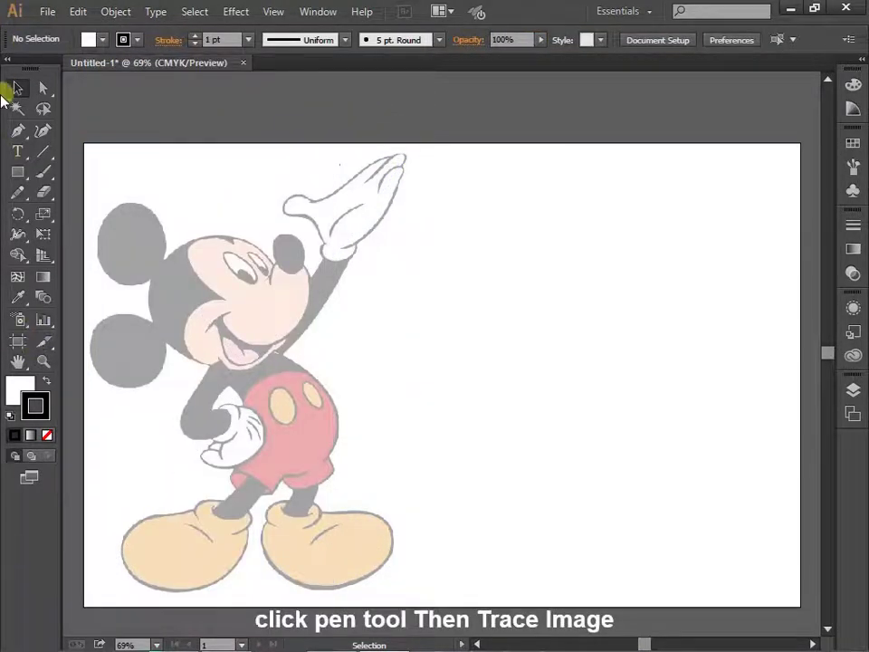
- Zoom in on Mickey's face and start a Pen path with anchors at the nose
{"action": "left_click", "coordinate": [18, 131]}
{"action": "left_click_drag", "start_coordinate": [71, 330], "coordinate": [240, 351]}
{"action": "key", "text": "ctrl+plus"}
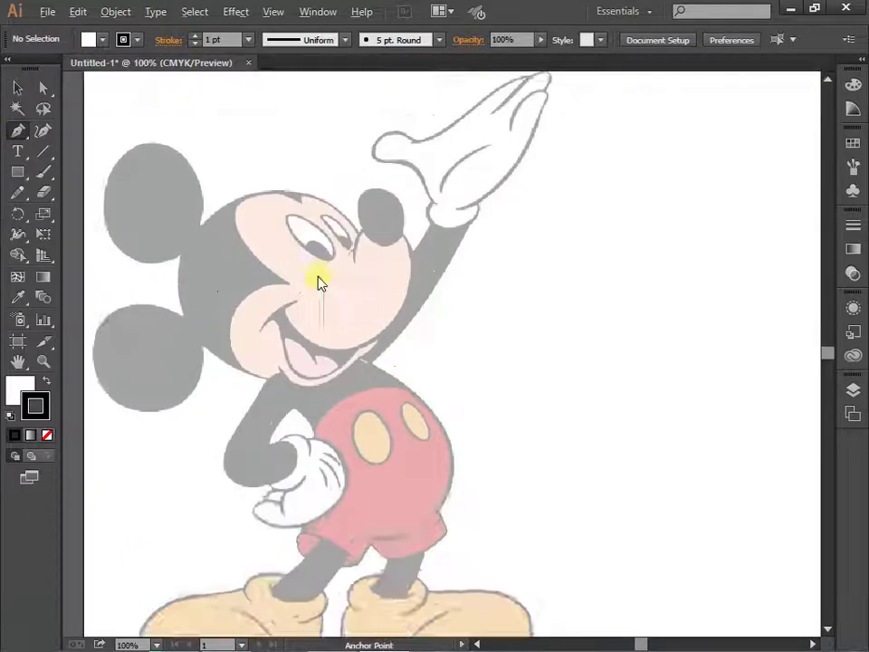
{"action": "left_click_drag", "start_coordinate": [316, 281], "coordinate": [351, 431]}
{"action": "scroll", "coordinate": [351, 432], "scroll_direction": "up", "scroll_amount": 2}
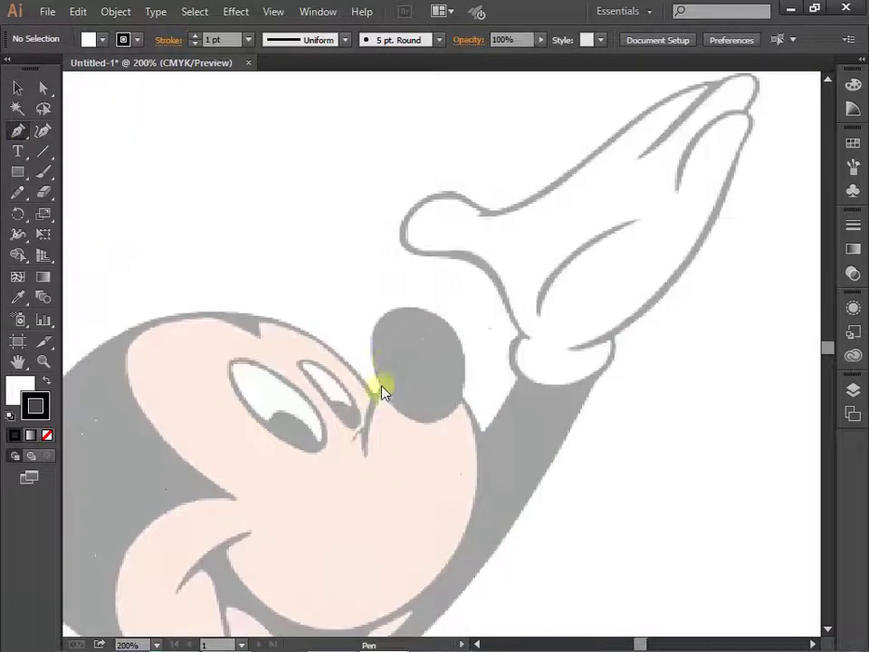
{"action": "left_click", "coordinate": [381, 391]}
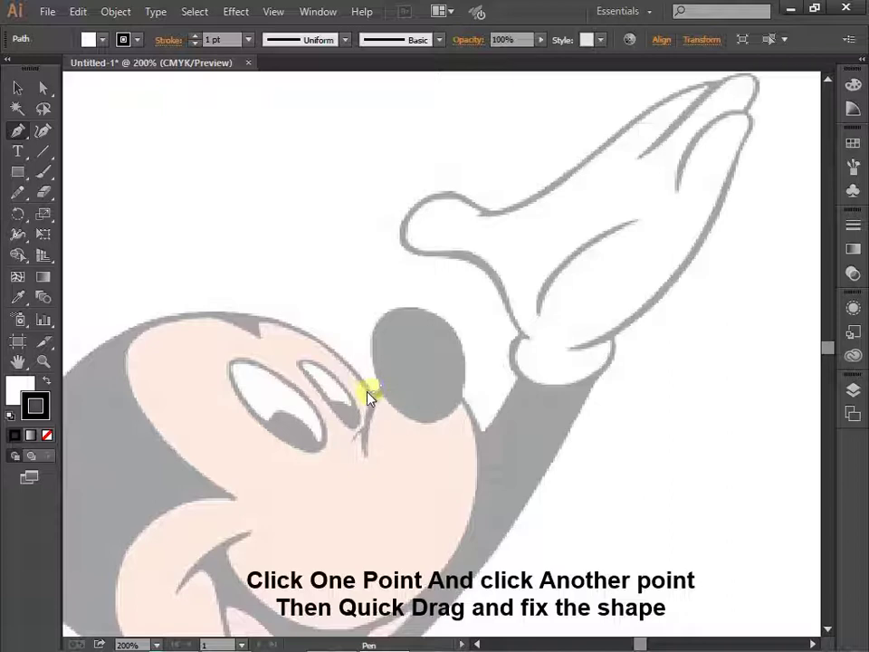
{"action": "left_click", "coordinate": [365, 391]}
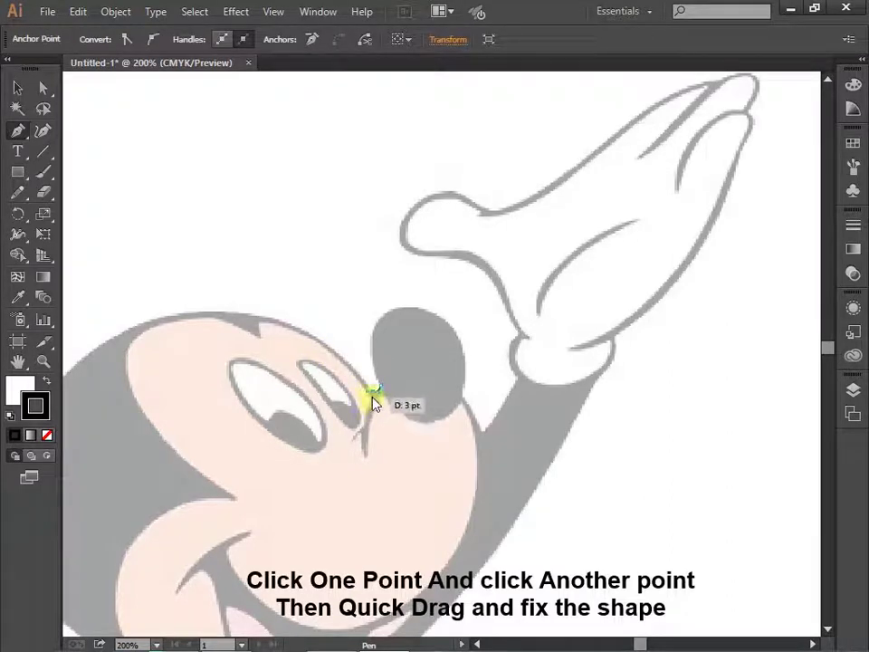
{"action": "left_click_drag", "start_coordinate": [372, 404], "coordinate": [374, 395]}
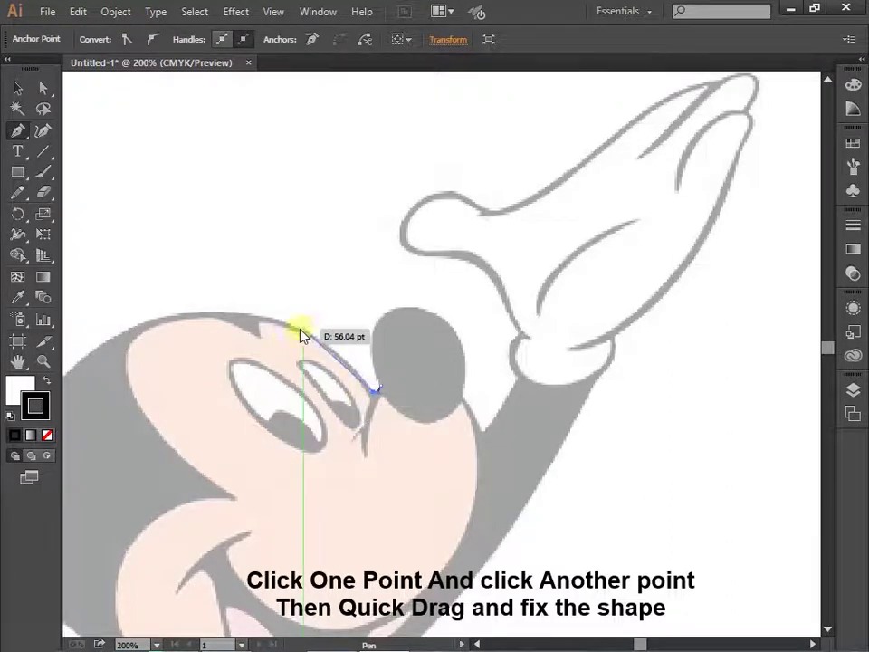
- Curve the path across the top of the head to where it meets the left ear
{"action": "left_click_drag", "start_coordinate": [251, 318], "coordinate": [175, 313]}
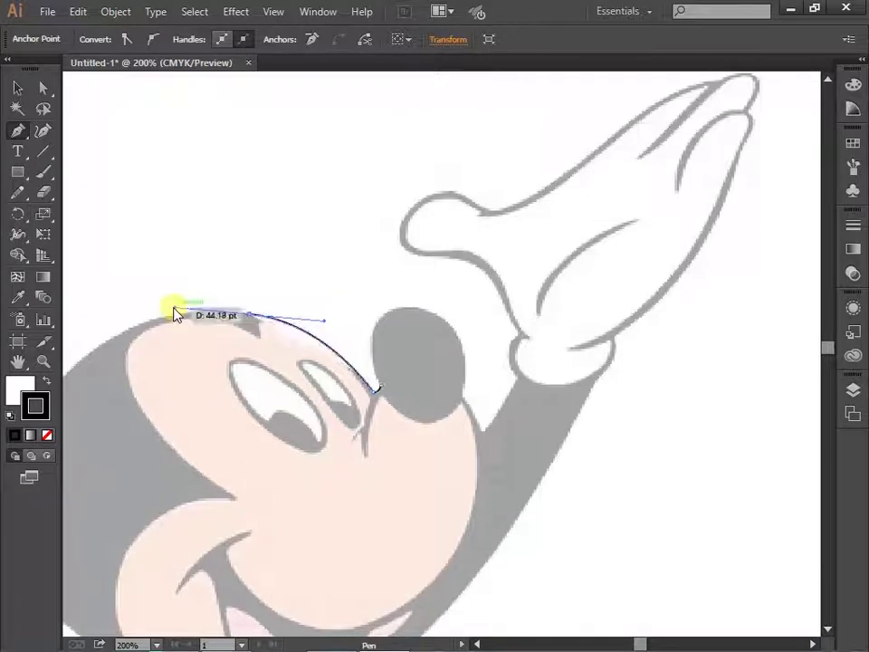
{"action": "left_click", "coordinate": [251, 319]}
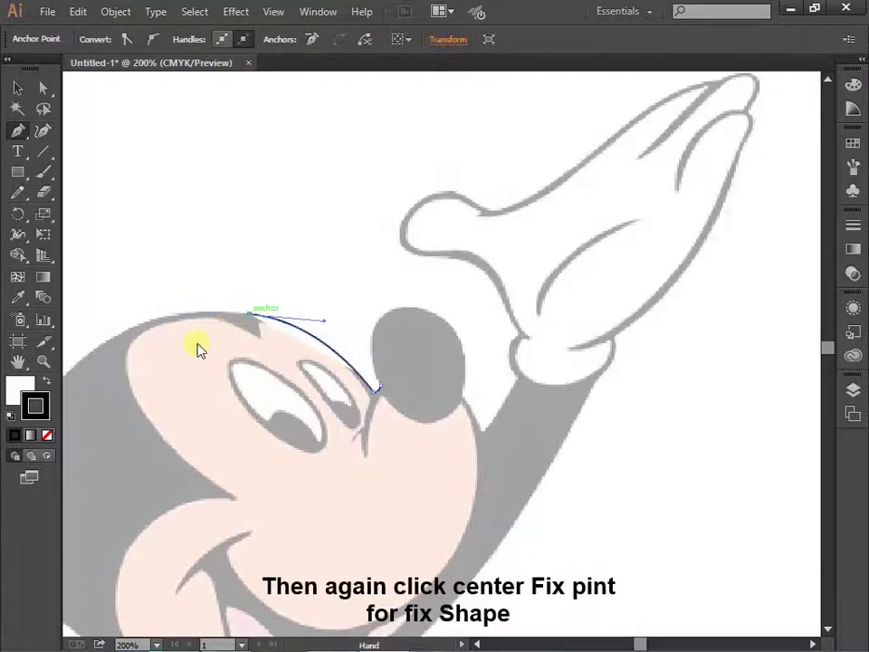
{"action": "left_click_drag", "start_coordinate": [196, 348], "coordinate": [337, 341]}
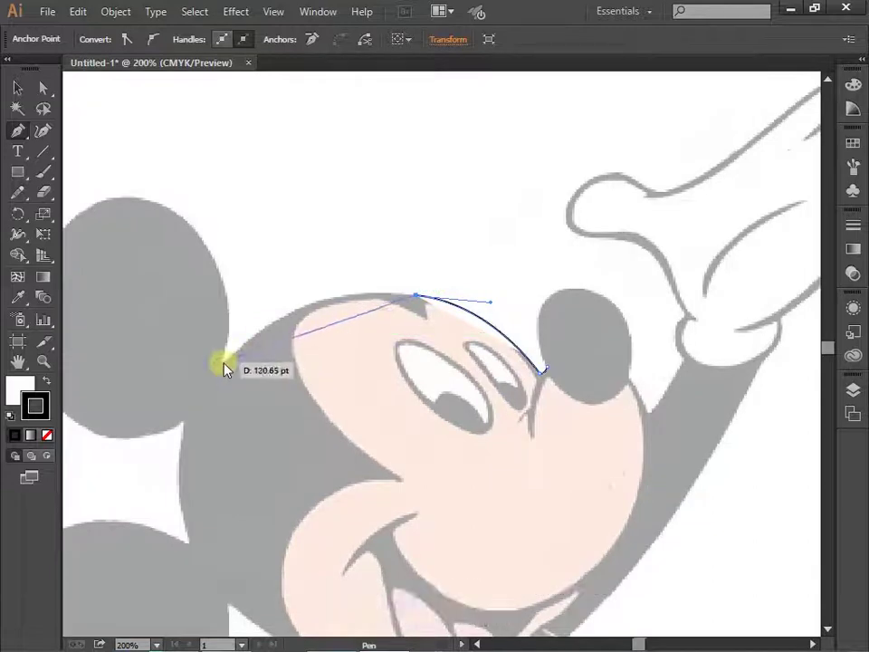
{"action": "left_click", "coordinate": [225, 357]}
{"action": "left_click_drag", "start_coordinate": [219, 378], "coordinate": [132, 458]}
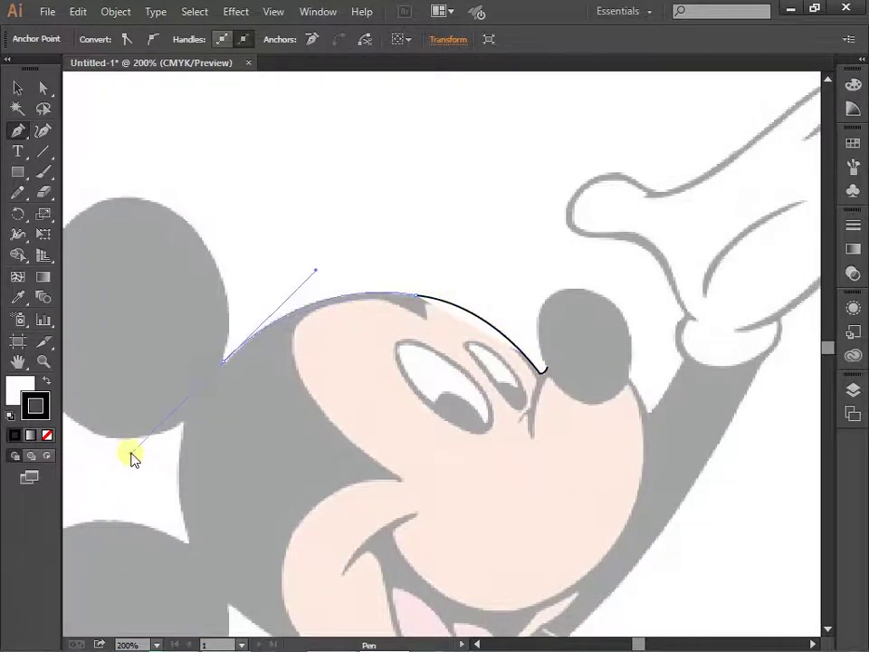
{"action": "left_click_drag", "start_coordinate": [225, 363], "coordinate": [150, 208]}
- Trace smooth anchors around the left ear's top, left edge and bottom
{"action": "left_click_drag", "start_coordinate": [675, 196], "coordinate": [562, 159]}
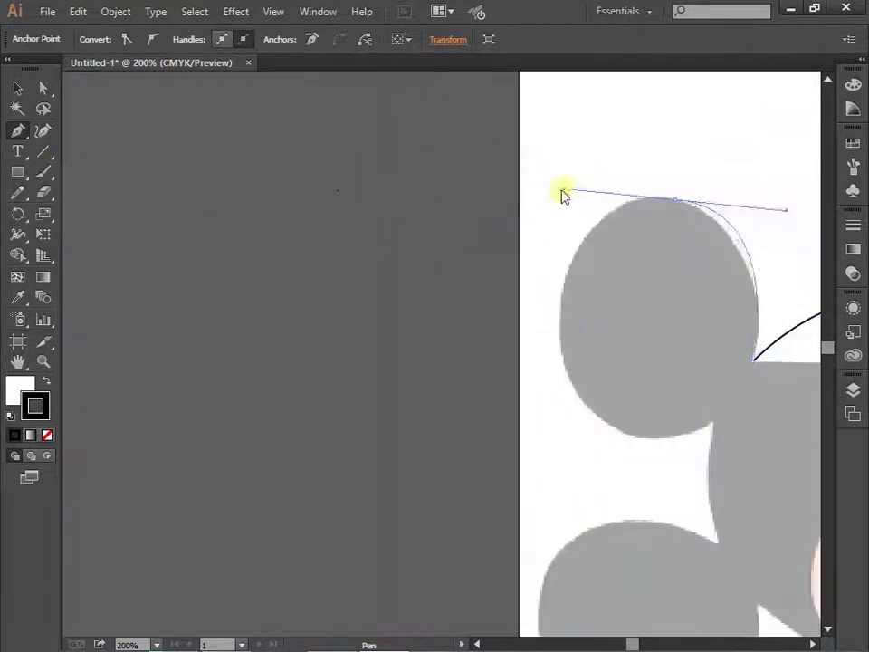
{"action": "left_click_drag", "start_coordinate": [562, 294], "coordinate": [531, 413]}
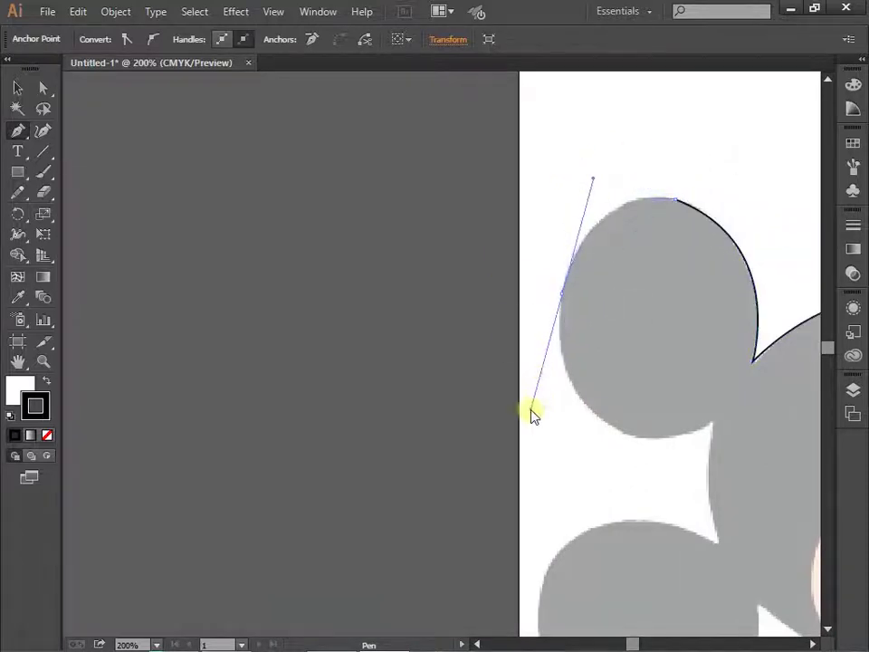
{"action": "mouse_move", "coordinate": [633, 438]}
{"action": "left_mouse_down"}
{"action": "mouse_move", "coordinate": [723, 467]}
{"action": "mouse_move", "coordinate": [661, 440]}
{"action": "left_mouse_up"}
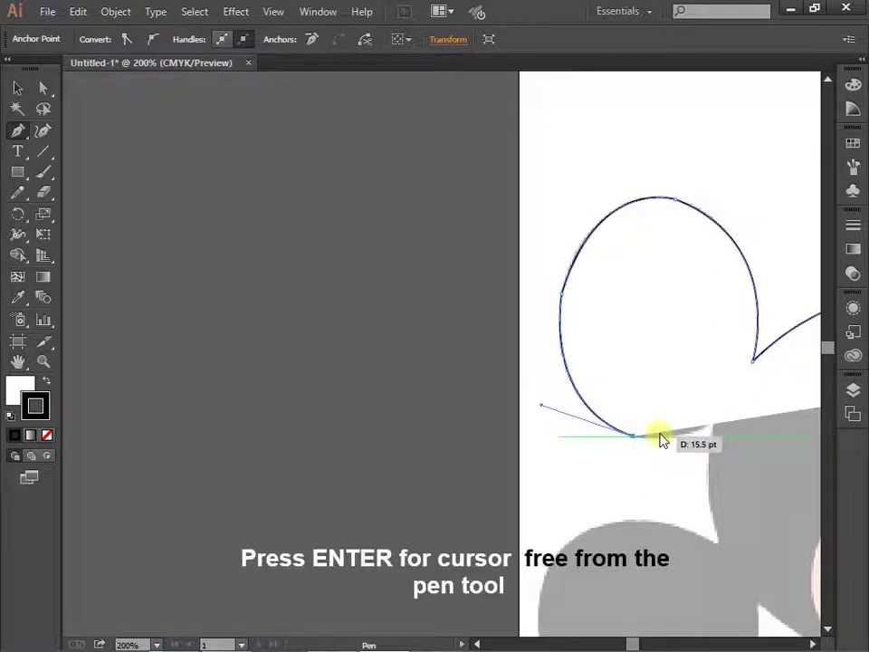
{"action": "left_click_drag", "start_coordinate": [688, 431], "coordinate": [419, 448]}
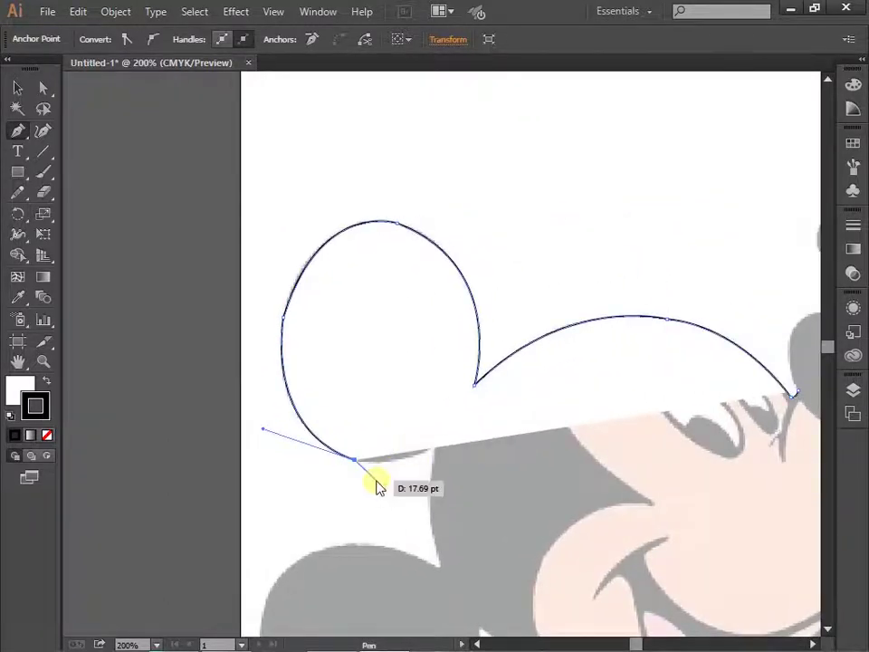
{"action": "left_click_drag", "start_coordinate": [356, 462], "coordinate": [358, 462]}
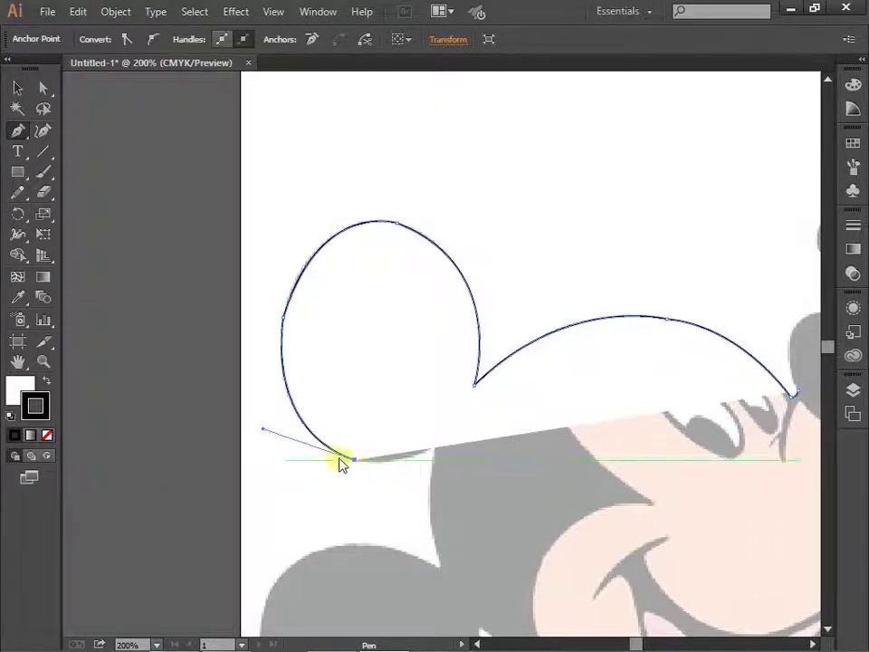
- Select the traced path and lower its opacity to 36%
{"action": "left_click", "coordinate": [20, 90]}
{"action": "left_click", "coordinate": [378, 286]}
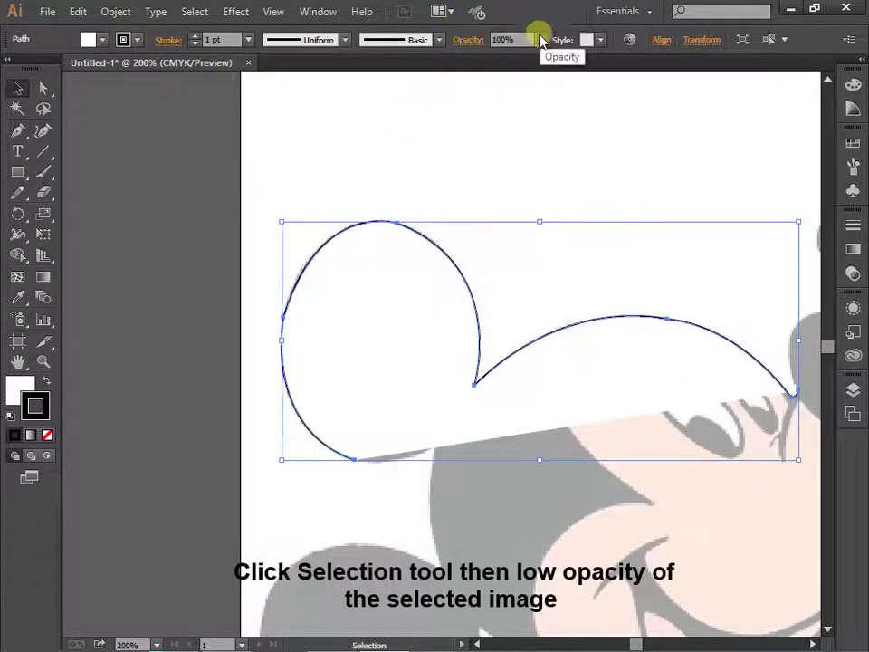
{"action": "left_click_drag", "start_coordinate": [504, 62], "coordinate": [495, 62]}
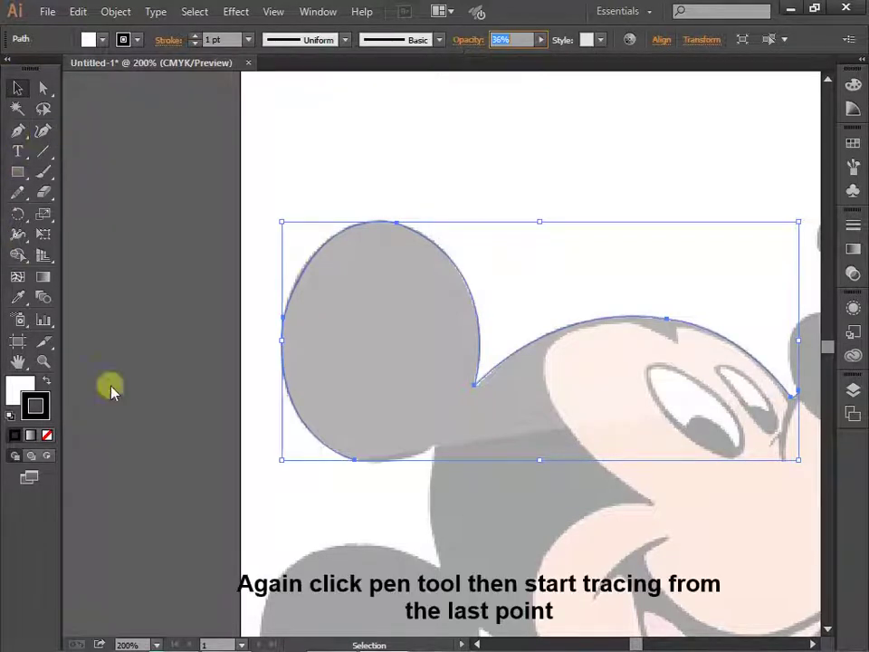
- Resume the path from the ear's bottom anchor, adding anchors where ear meets head and along the cheek
{"action": "left_click", "coordinate": [16, 131]}
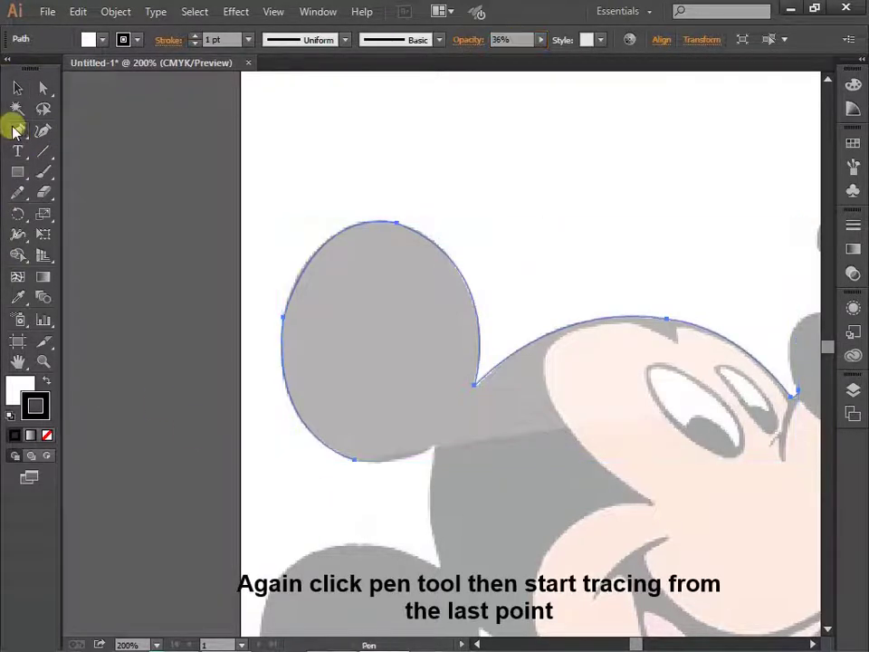
{"action": "scroll", "coordinate": [354, 482], "scroll_direction": "up", "scroll_amount": 2}
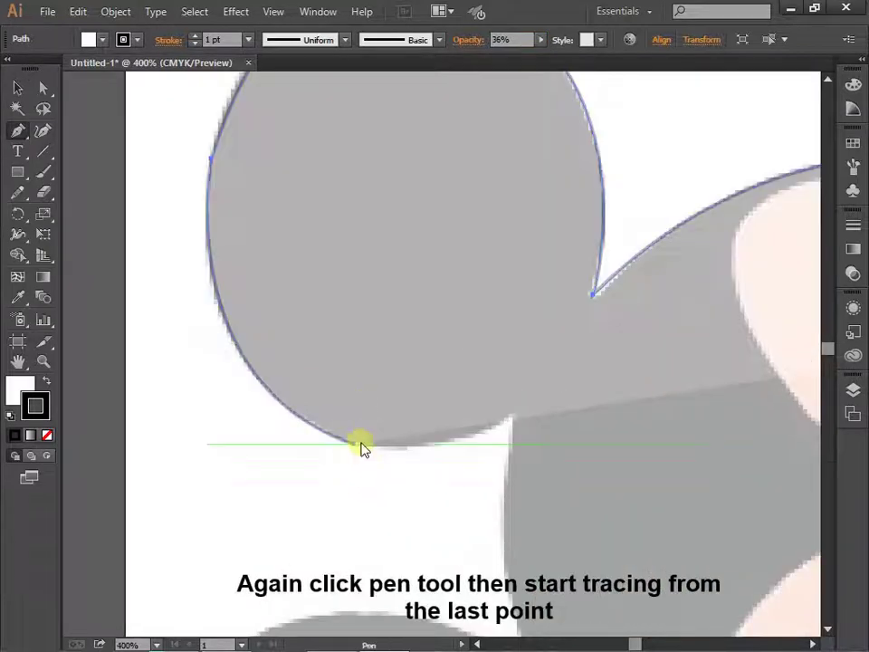
{"action": "left_click", "coordinate": [354, 443]}
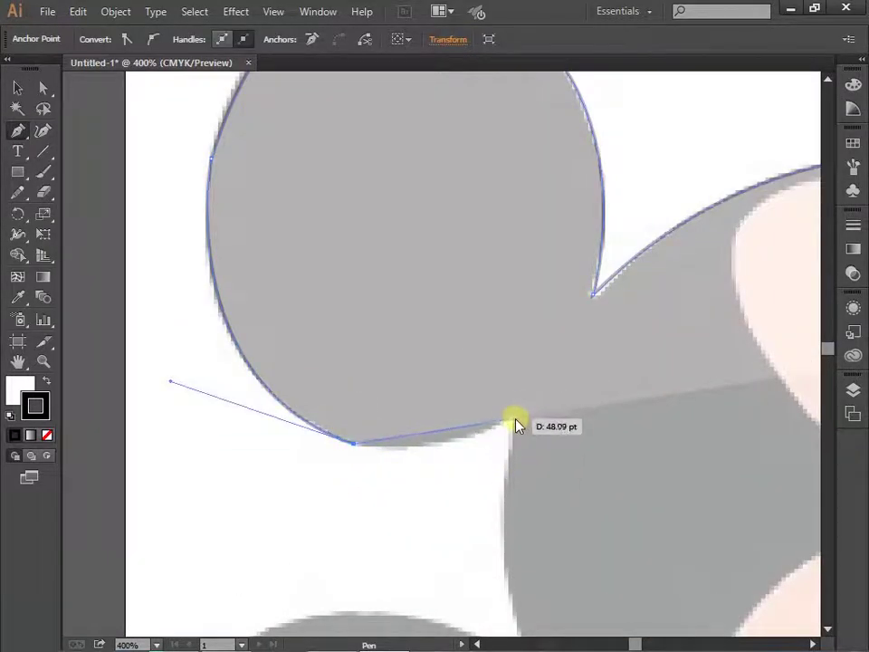
{"action": "mouse_move", "coordinate": [513, 419]}
{"action": "left_mouse_down"}
{"action": "mouse_move", "coordinate": [542, 395]}
{"action": "mouse_move", "coordinate": [582, 380]}
{"action": "left_mouse_up"}
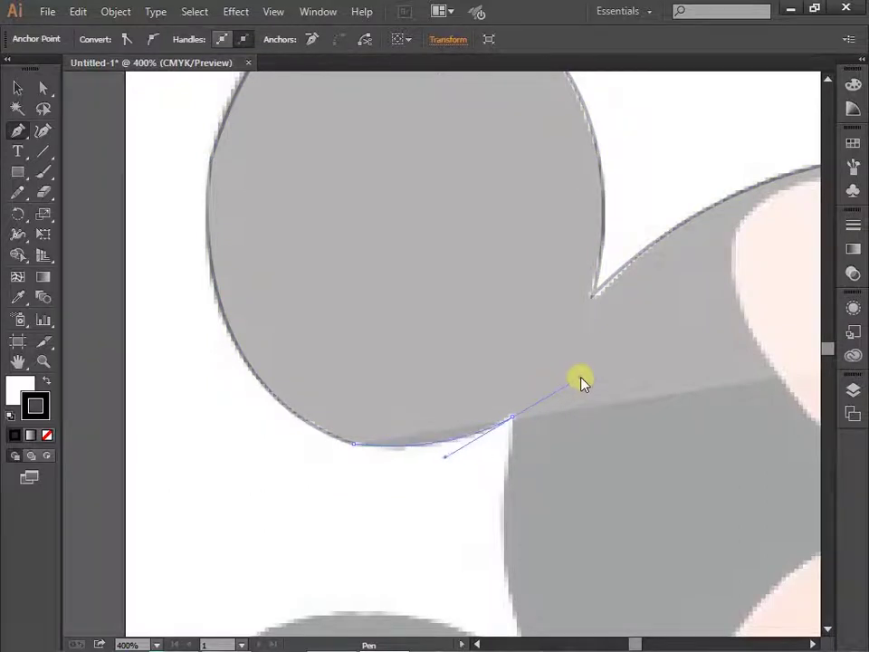
{"action": "key", "text": "ctrl+minus"}
{"action": "scroll", "coordinate": [543, 492], "scroll_direction": "down", "scroll_amount": 5}
{"action": "left_click_drag", "start_coordinate": [422, 350], "coordinate": [458, 443]}
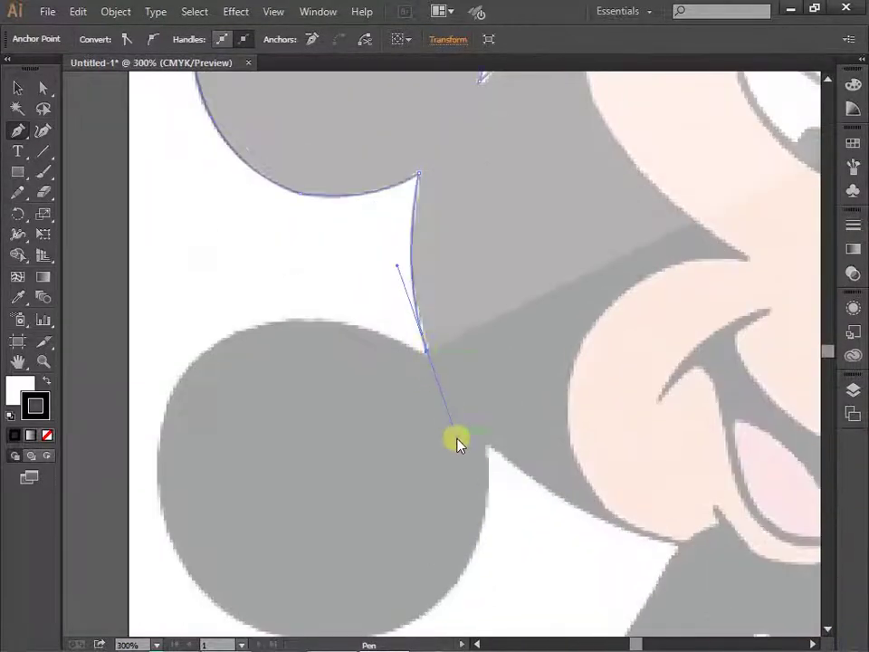
- Trace the outline around the second ear down to where it meets the face
{"action": "mouse_move", "coordinate": [172, 394]}
{"action": "left_mouse_down"}
{"action": "mouse_move", "coordinate": [156, 477]}
{"action": "mouse_move", "coordinate": [82, 539]}
{"action": "left_mouse_up"}
{"action": "key", "text": "ctrl+z"}
{"action": "left_click_drag", "start_coordinate": [422, 350], "coordinate": [429, 354]}
{"action": "mouse_move", "coordinate": [159, 442]}
{"action": "left_mouse_down"}
{"action": "mouse_move", "coordinate": [159, 535]}
{"action": "mouse_move", "coordinate": [89, 594]}
{"action": "mouse_move", "coordinate": [97, 585]}
{"action": "left_mouse_up"}
{"action": "scroll", "coordinate": [163, 397], "scroll_direction": "down", "scroll_amount": 5}
{"action": "left_click_drag", "start_coordinate": [251, 343], "coordinate": [371, 394]}
{"action": "left_click_drag", "start_coordinate": [475, 290], "coordinate": [398, 443]}
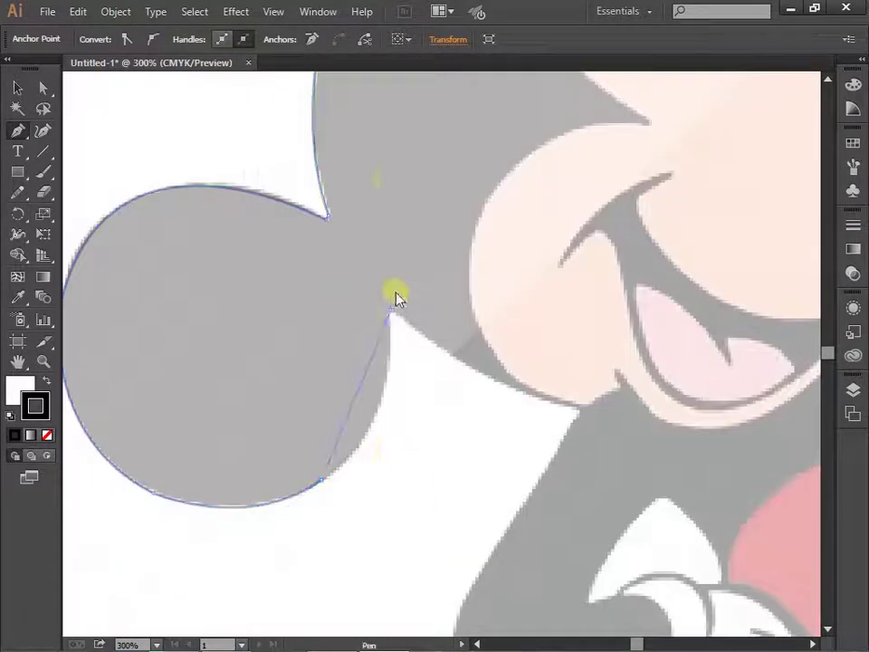
{"action": "left_click_drag", "start_coordinate": [390, 310], "coordinate": [396, 395]}
- Continue the path down the cheek and along the underside of the nose
{"action": "mouse_move", "coordinate": [579, 409]}
{"action": "left_mouse_down"}
{"action": "mouse_move", "coordinate": [632, 409]}
{"action": "mouse_move", "coordinate": [601, 431]}
{"action": "left_mouse_up"}
{"action": "key", "text": "ctrl+plus"}
{"action": "mouse_move", "coordinate": [418, 500]}
{"action": "left_mouse_down"}
{"action": "mouse_move", "coordinate": [417, 514]}
{"action": "mouse_move", "coordinate": [471, 545]}
{"action": "left_mouse_up"}
{"action": "scroll", "coordinate": [415, 507], "scroll_direction": "down", "scroll_amount": 3}
{"action": "left_click_drag", "start_coordinate": [574, 527], "coordinate": [664, 493]}
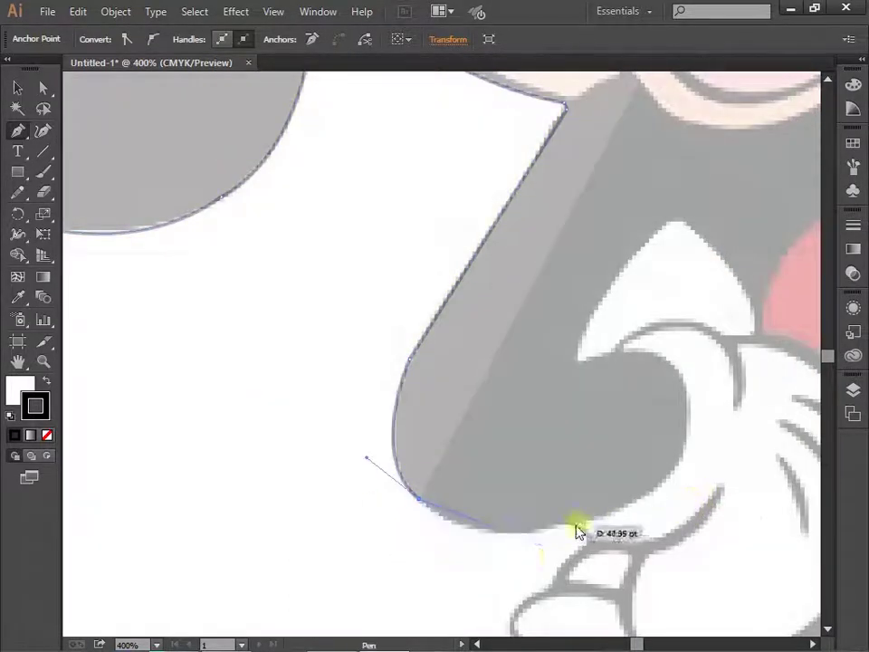
{"action": "left_click", "coordinate": [575, 523]}
{"action": "left_click_drag", "start_coordinate": [604, 539], "coordinate": [460, 450]}
{"action": "mouse_move", "coordinate": [440, 450]}
{"action": "left_mouse_down"}
{"action": "mouse_move", "coordinate": [362, 535]}
{"action": "mouse_move", "coordinate": [365, 547]}
{"action": "mouse_move", "coordinate": [413, 575]}
{"action": "left_mouse_up"}
- Trace below the mouth, along the lower lip and down the neck
{"action": "left_click_drag", "start_coordinate": [439, 524], "coordinate": [341, 462]}
{"action": "mouse_move", "coordinate": [359, 491]}
{"action": "left_mouse_down"}
{"action": "mouse_move", "coordinate": [444, 496]}
{"action": "mouse_move", "coordinate": [439, 428]}
{"action": "left_mouse_up"}
{"action": "left_click", "coordinate": [359, 493]}
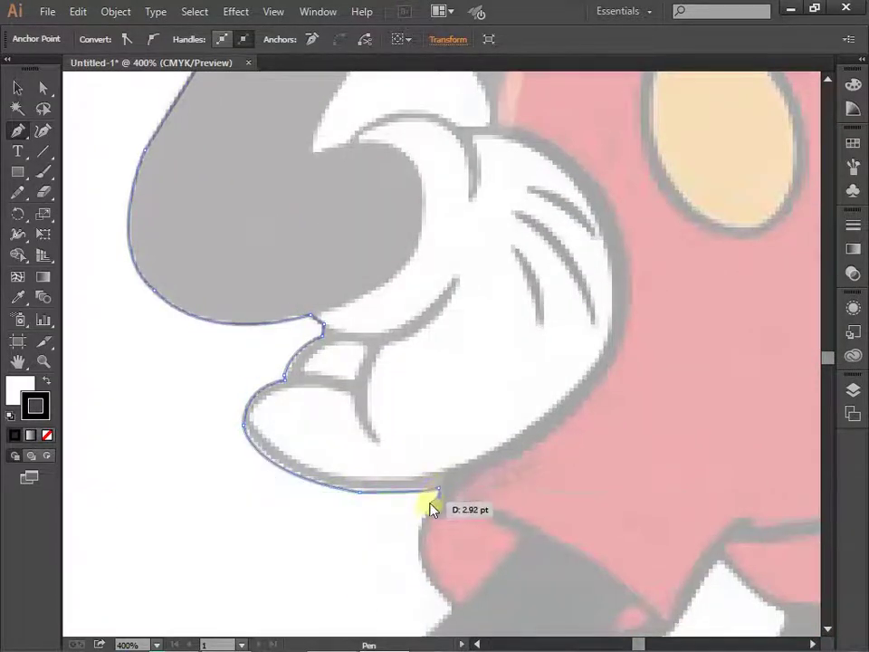
{"action": "left_click", "coordinate": [419, 499]}
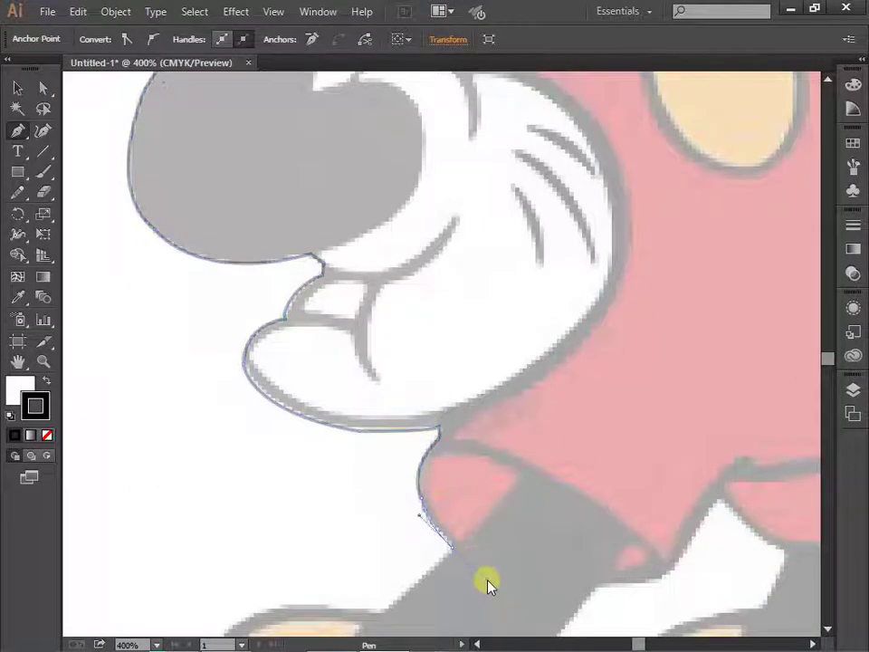
{"action": "mouse_move", "coordinate": [450, 548]}
{"action": "left_mouse_down"}
{"action": "mouse_move", "coordinate": [389, 615]}
{"action": "mouse_move", "coordinate": [326, 489]}
{"action": "left_mouse_up"}
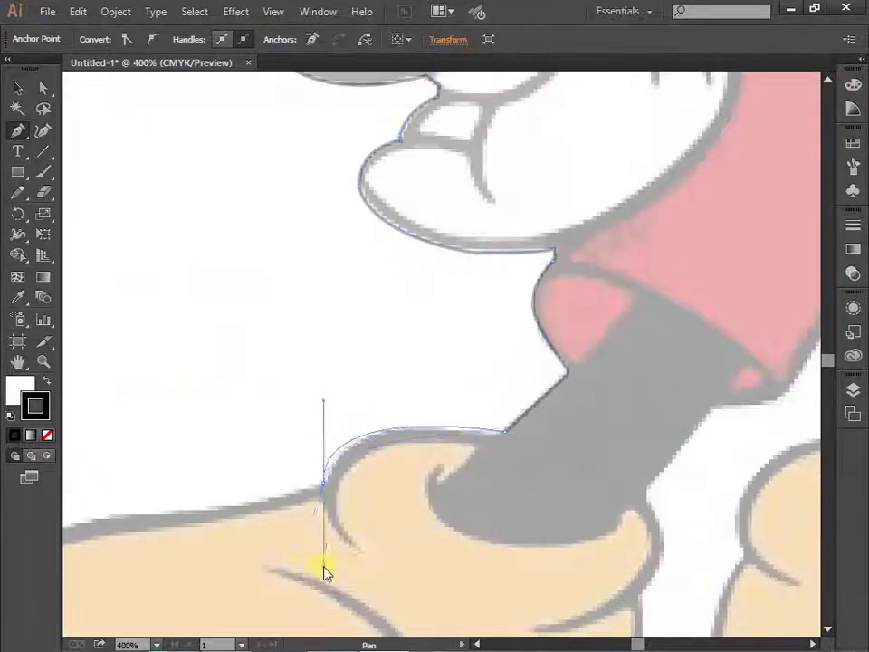
- Outline the glove's top edge, left side and bottom curve
{"action": "left_click_drag", "start_coordinate": [294, 571], "coordinate": [326, 484]}
{"action": "left_click_drag", "start_coordinate": [325, 429], "coordinate": [308, 422]}
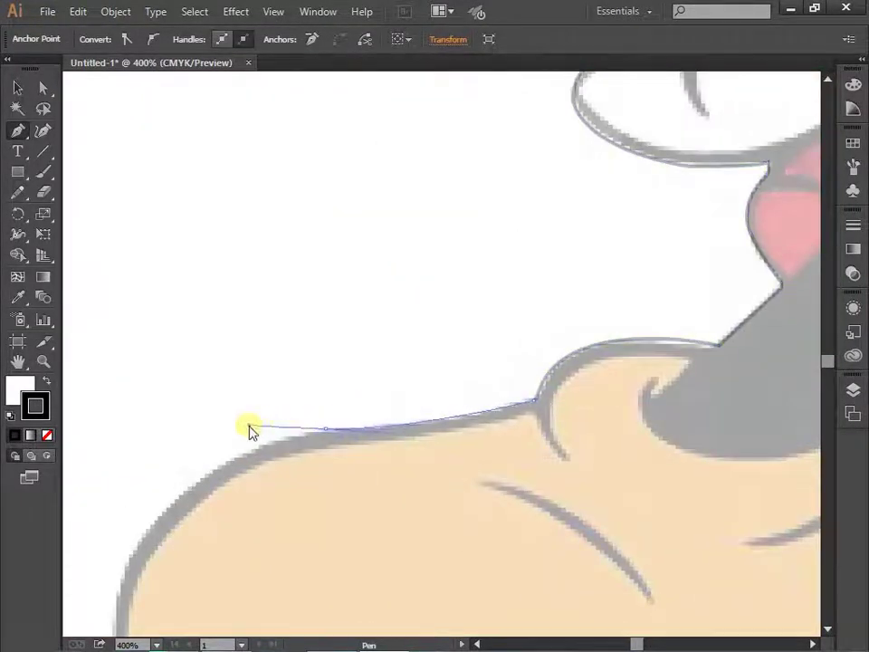
{"action": "left_click_drag", "start_coordinate": [251, 430], "coordinate": [291, 462]}
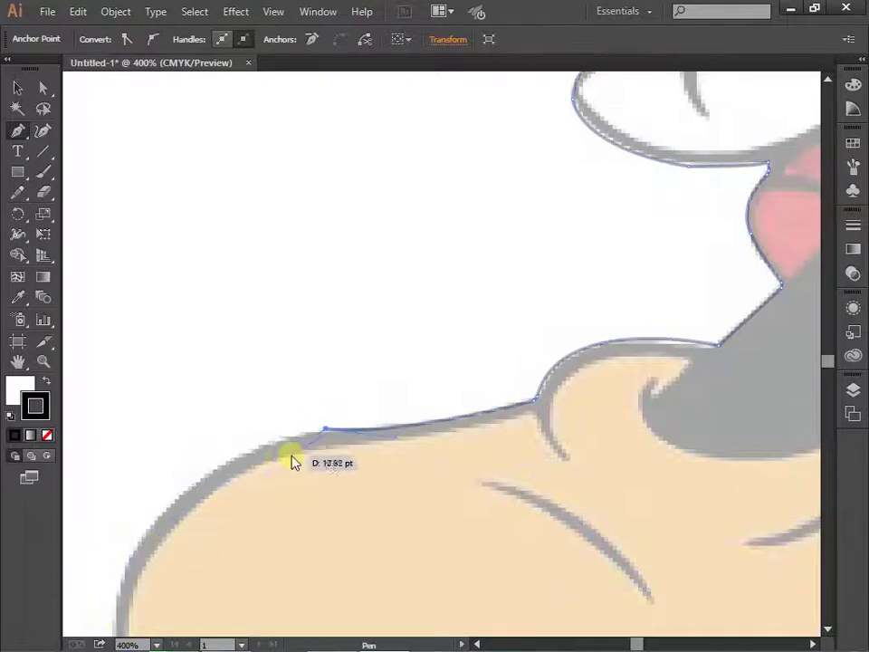
{"action": "left_click_drag", "start_coordinate": [246, 357], "coordinate": [206, 514]}
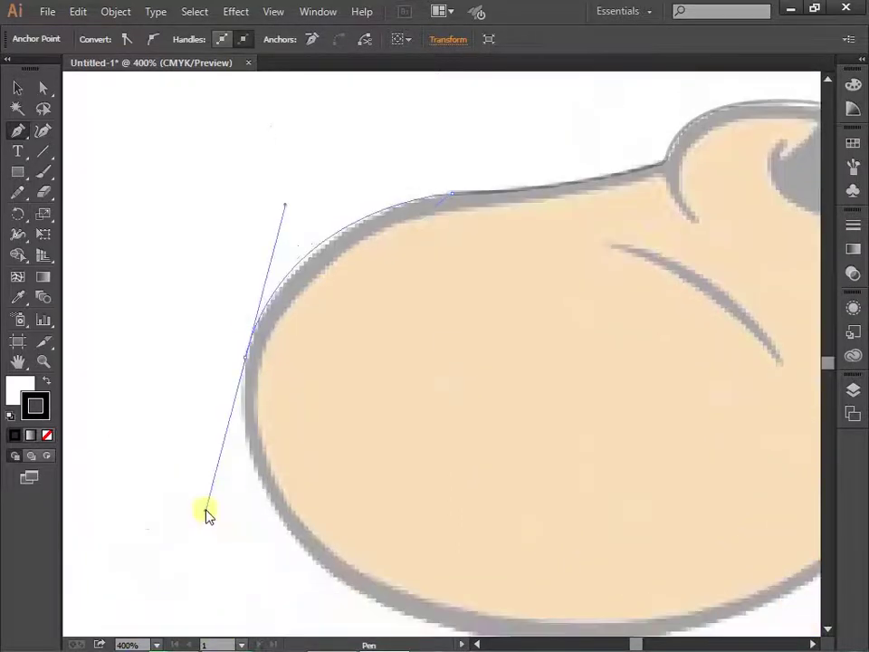
{"action": "left_click", "coordinate": [247, 357]}
{"action": "scroll", "coordinate": [248, 355], "scroll_direction": "down", "scroll_amount": 2}
{"action": "left_click_drag", "start_coordinate": [507, 515], "coordinate": [735, 534]}
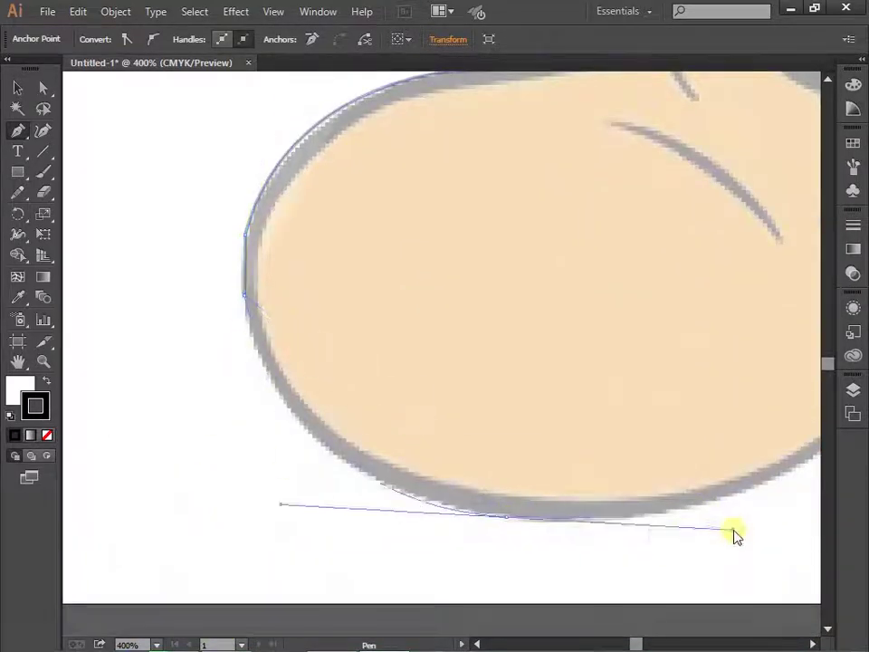
{"action": "left_click", "coordinate": [508, 538]}
{"action": "left_click_drag", "start_coordinate": [398, 434], "coordinate": [412, 448]}
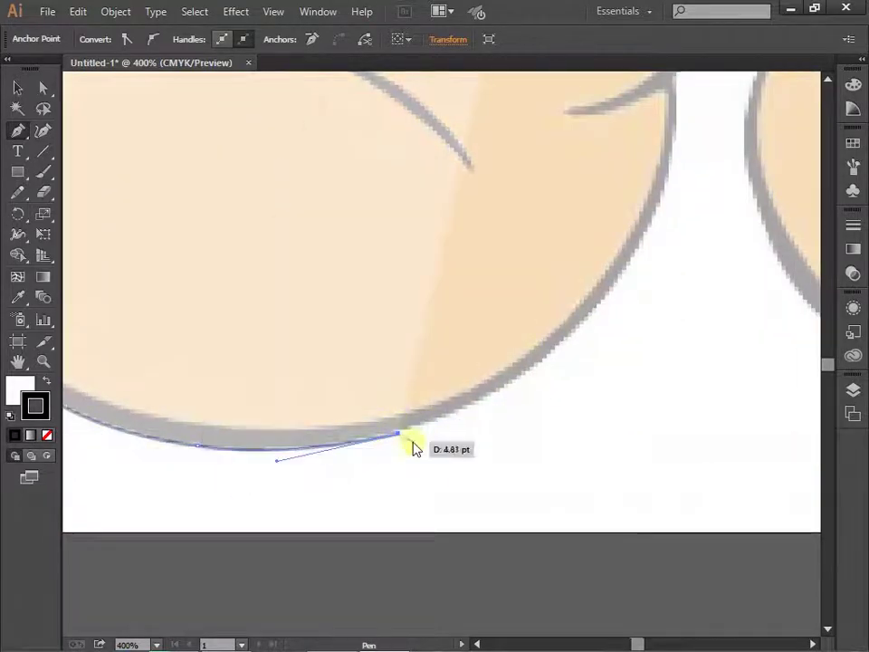
- Run the path up the glove's right side and cuff, around the arm to the shorts
{"action": "scroll", "coordinate": [412, 448], "scroll_direction": "up", "scroll_amount": 3}
{"action": "left_click_drag", "start_coordinate": [432, 386], "coordinate": [507, 281]}
{"action": "mouse_move", "coordinate": [505, 163]}
{"action": "left_mouse_down"}
{"action": "mouse_move", "coordinate": [502, 115]}
{"action": "mouse_move", "coordinate": [518, 255]}
{"action": "left_mouse_up"}
{"action": "scroll", "coordinate": [503, 115], "scroll_direction": "up", "scroll_amount": 3}
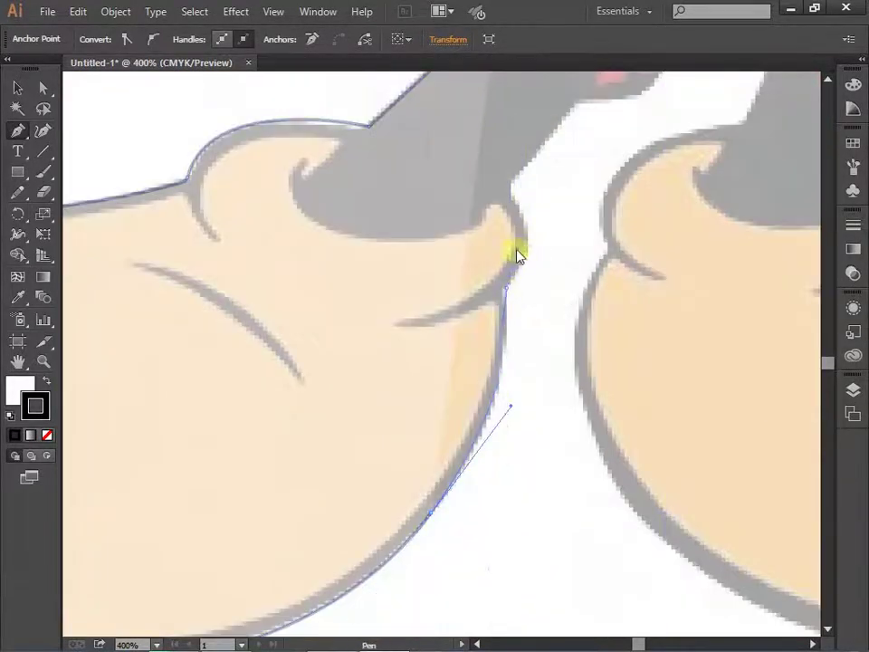
{"action": "left_click_drag", "start_coordinate": [513, 207], "coordinate": [518, 242]}
{"action": "left_click", "coordinate": [512, 195]}
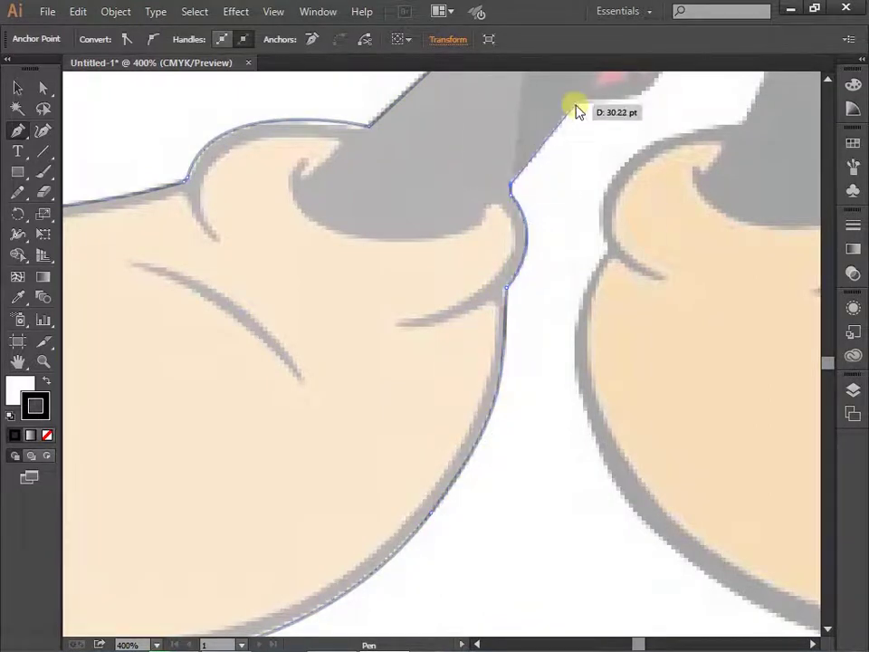
{"action": "left_click", "coordinate": [577, 109]}
{"action": "left_click_drag", "start_coordinate": [577, 109], "coordinate": [353, 316]}
{"action": "left_click", "coordinate": [391, 288]}
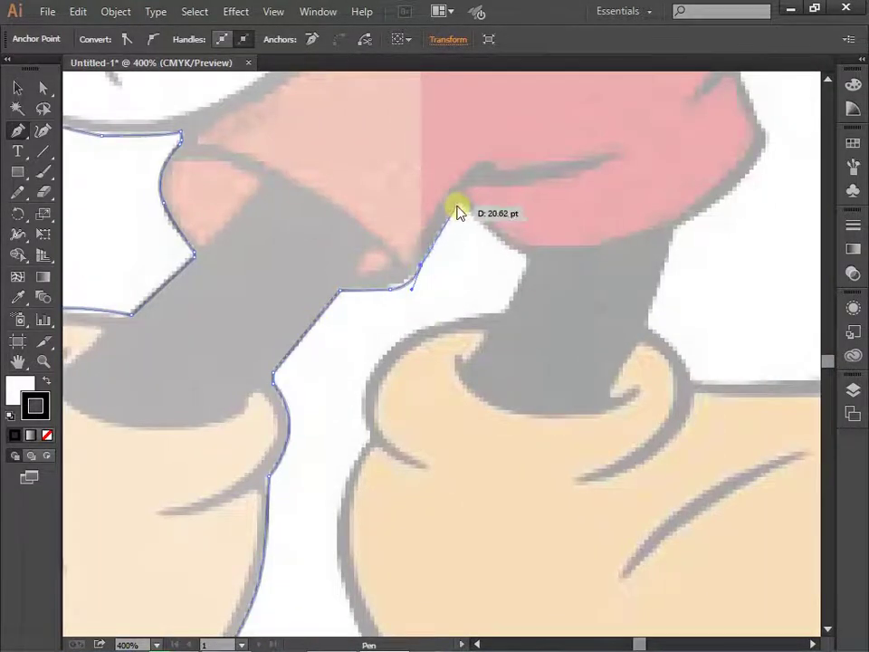
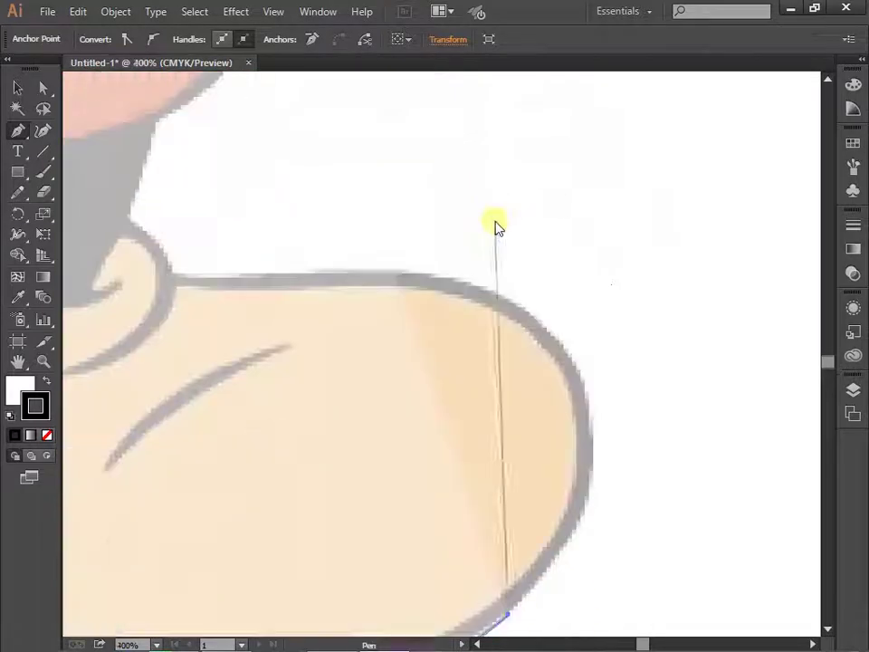
- Trace the shoe's edge and top with curved anchors, through the ankle and up the leg
{"action": "left_click_drag", "start_coordinate": [517, 271], "coordinate": [462, 193]}
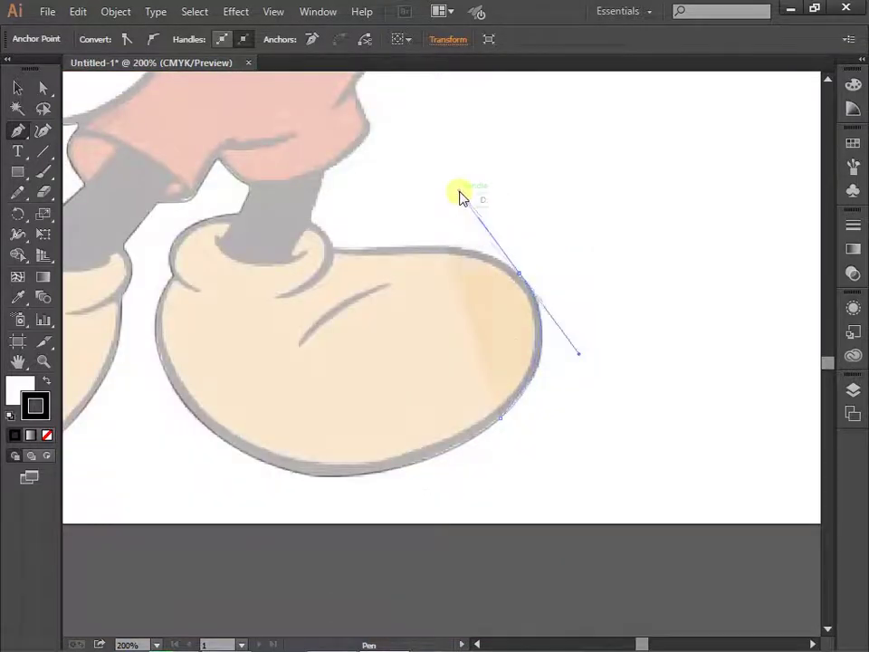
{"action": "mouse_move", "coordinate": [471, 238]}
{"action": "left_mouse_down"}
{"action": "mouse_move", "coordinate": [562, 329]}
{"action": "mouse_move", "coordinate": [479, 313]}
{"action": "left_mouse_up"}
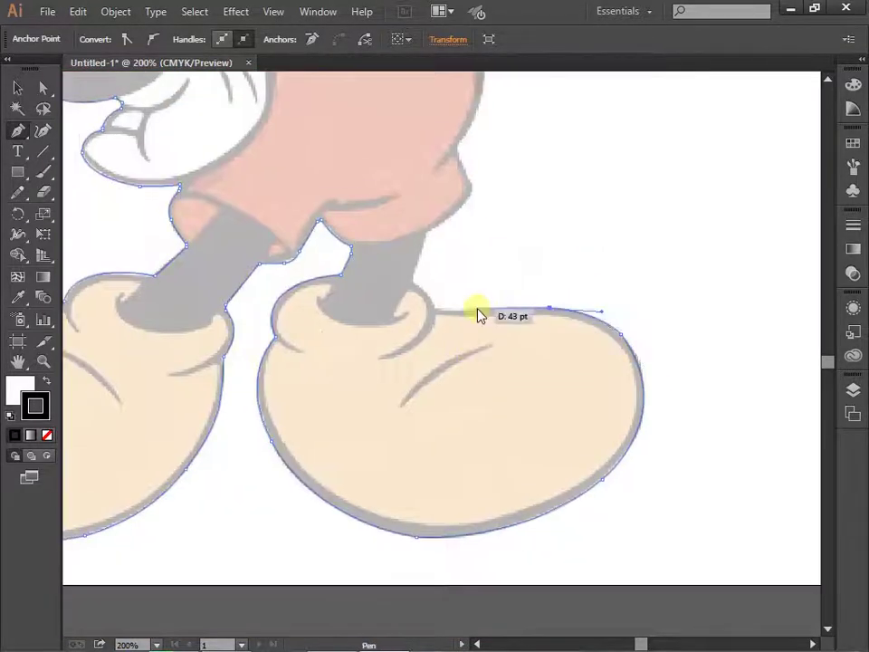
{"action": "key", "text": "ctrl+plus"}
{"action": "left_click_drag", "start_coordinate": [392, 307], "coordinate": [392, 313]}
{"action": "left_click", "coordinate": [392, 308]}
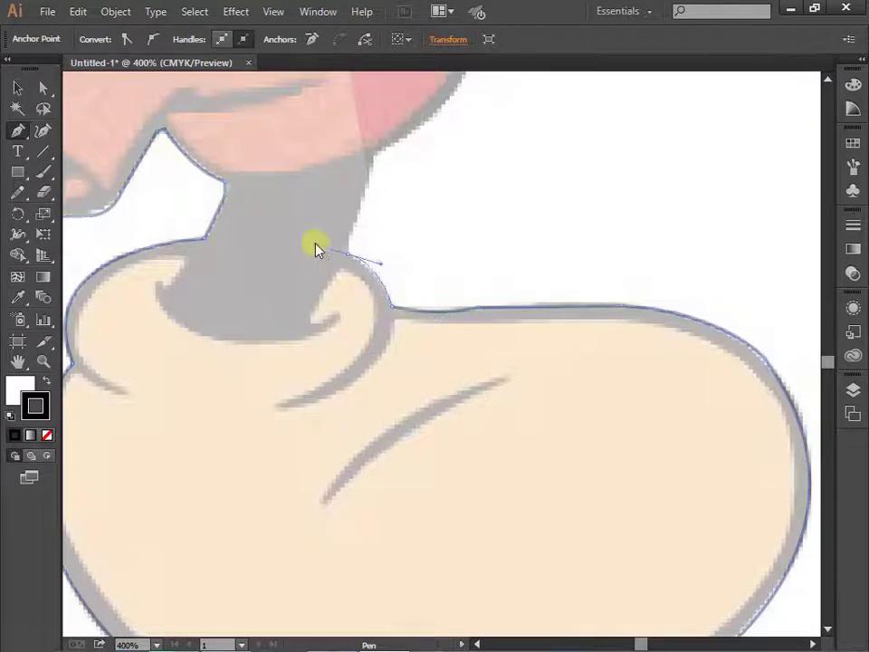
{"action": "scroll", "coordinate": [373, 163], "scroll_direction": "up", "scroll_amount": 1}
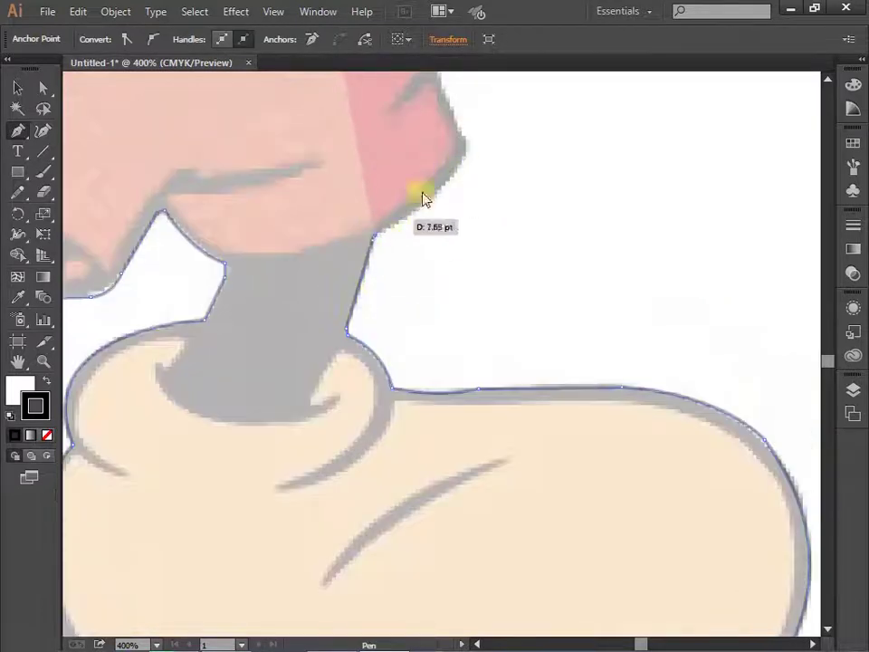
{"action": "scroll", "coordinate": [422, 193], "scroll_direction": "up", "scroll_amount": 4}
{"action": "left_click_drag", "start_coordinate": [464, 510], "coordinate": [458, 560]}
{"action": "left_click", "coordinate": [439, 436]}
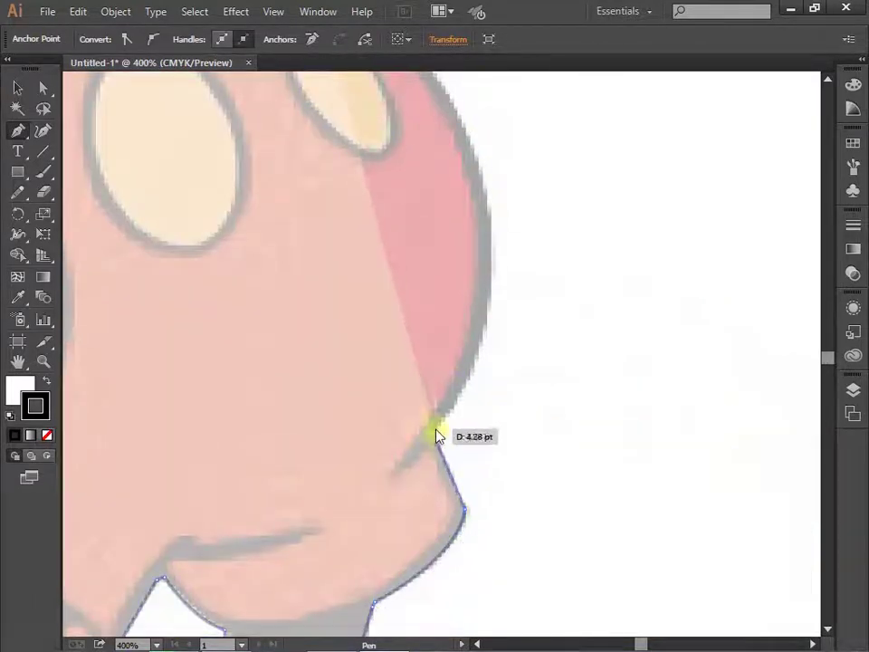
- Continue the silhouette along the shorts edge to a corner anchor at the neck
{"action": "left_click_drag", "start_coordinate": [490, 295], "coordinate": [494, 203]}
{"action": "left_click", "coordinate": [494, 296]}
{"action": "key", "text": "ctrl+minus"}
{"action": "scroll", "coordinate": [212, 255], "scroll_direction": "up", "scroll_amount": 3}
{"action": "scroll", "coordinate": [212, 255], "scroll_direction": "left", "scroll_amount": 3}
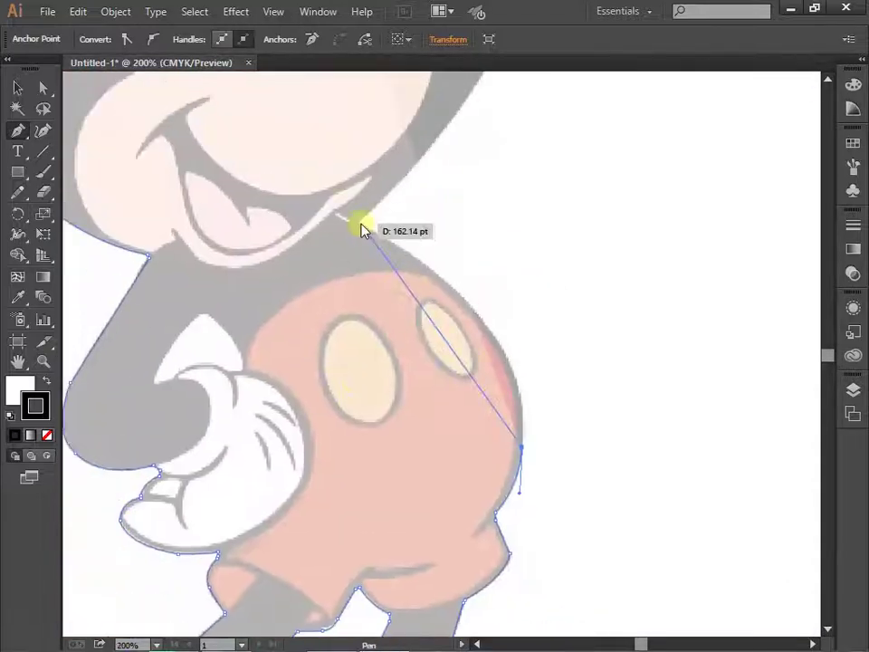
{"action": "mouse_move", "coordinate": [360, 221]}
{"action": "left_mouse_down"}
{"action": "mouse_move", "coordinate": [166, 116]}
{"action": "mouse_move", "coordinate": [178, 135]}
{"action": "left_mouse_up"}
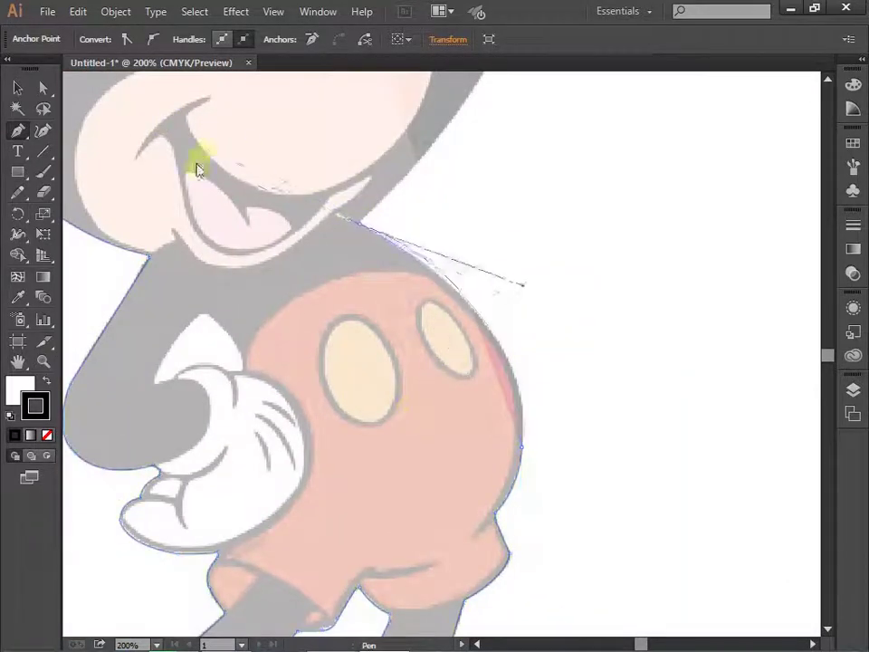
{"action": "left_click", "coordinate": [360, 222]}
{"action": "scroll", "coordinate": [411, 305], "scroll_direction": "up", "scroll_amount": 3}
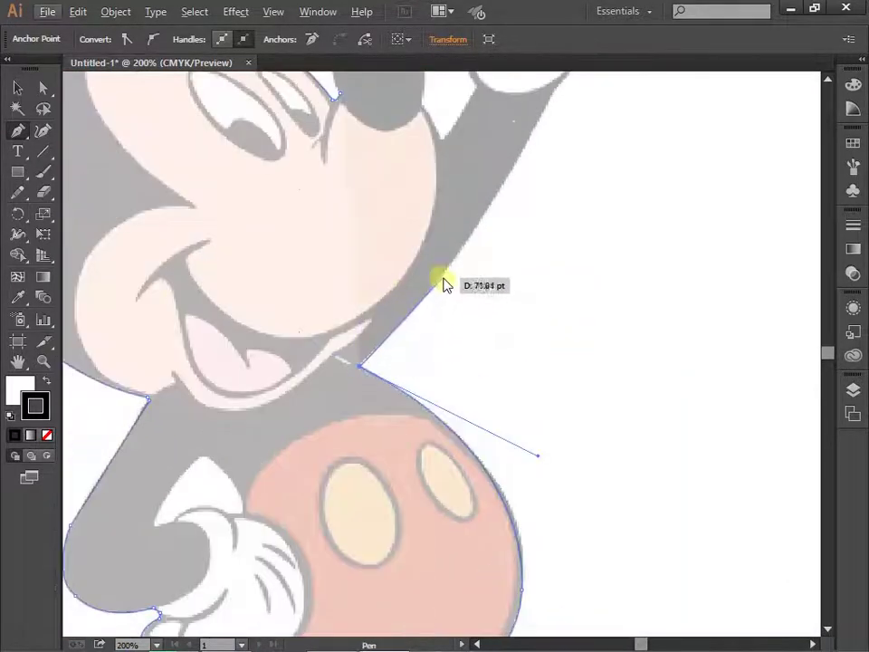
{"action": "scroll", "coordinate": [444, 283], "scroll_direction": "up", "scroll_amount": 4}
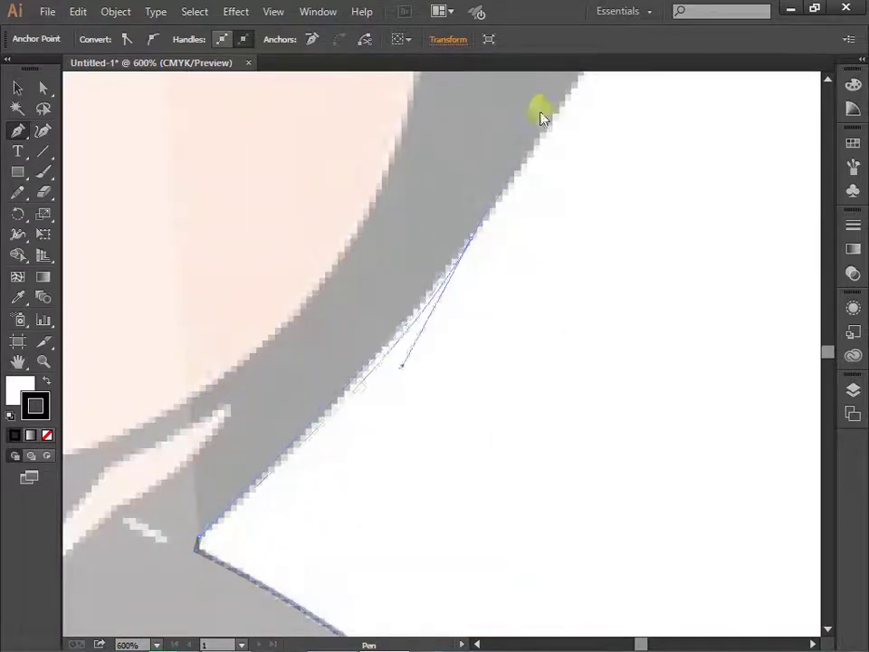
- Trace up the raised arm's edge to where it meets the glove
{"action": "left_click_drag", "start_coordinate": [467, 247], "coordinate": [521, 165]}
{"action": "scroll", "coordinate": [543, 154], "scroll_direction": "up", "scroll_amount": 2}
{"action": "left_click", "coordinate": [472, 288], "text": "alt"}
{"action": "scroll", "coordinate": [529, 248], "scroll_direction": "down", "scroll_amount": 3}
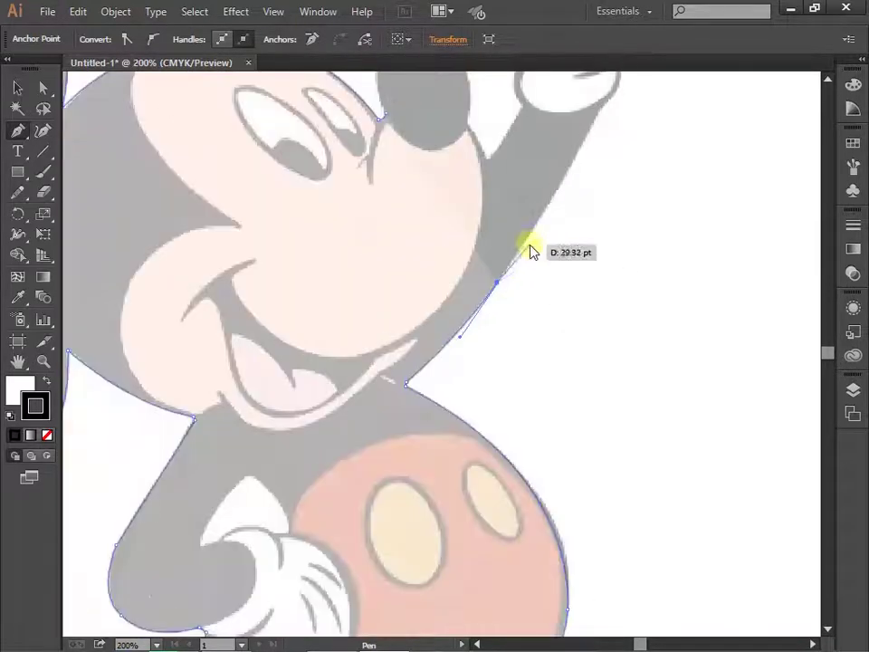
{"action": "scroll", "coordinate": [358, 272], "scroll_direction": "up", "scroll_amount": 1}
{"action": "left_click_drag", "start_coordinate": [364, 286], "coordinate": [355, 272]}
{"action": "scroll", "coordinate": [382, 271], "scroll_direction": "up", "scroll_amount": 3}
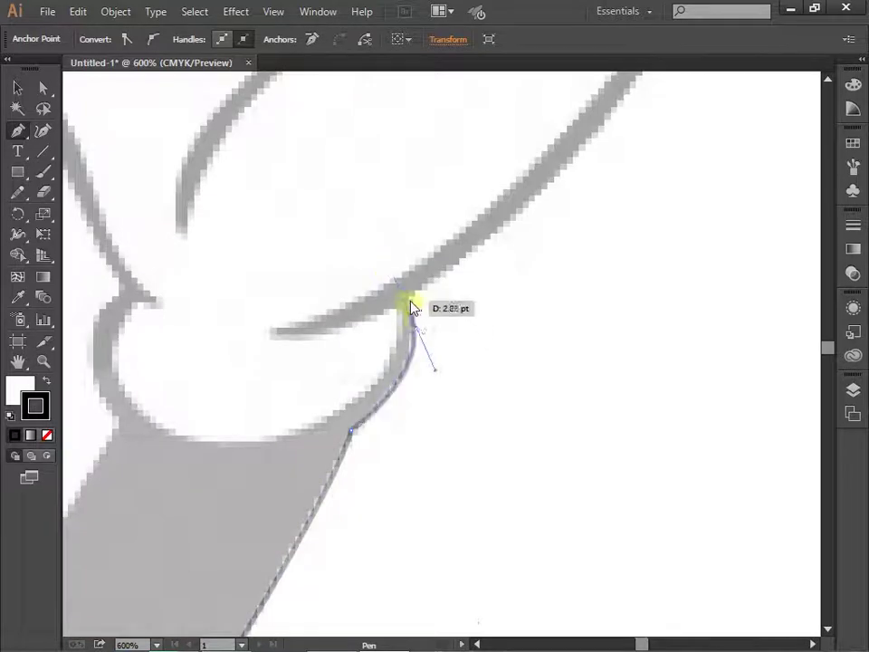
{"action": "scroll", "coordinate": [411, 304], "scroll_direction": "down", "scroll_amount": 3}
- Follow the glove's outer edge with curved anchors
{"action": "left_click_drag", "start_coordinate": [591, 262], "coordinate": [604, 158]}
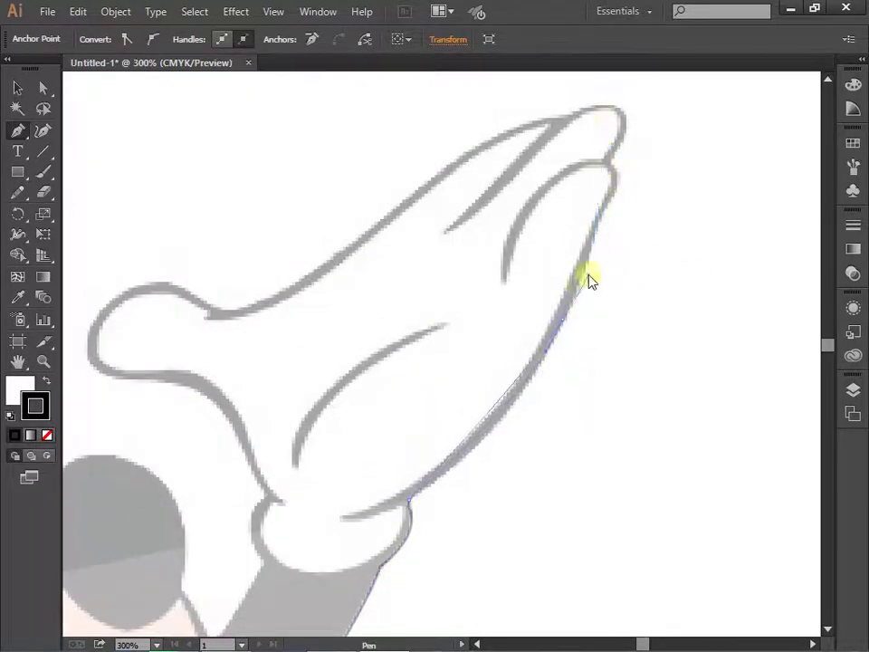
{"action": "left_click_drag", "start_coordinate": [563, 315], "coordinate": [608, 217]}
{"action": "mouse_move", "coordinate": [608, 172]}
{"action": "left_mouse_down"}
{"action": "mouse_move", "coordinate": [622, 192]}
{"action": "mouse_move", "coordinate": [634, 132]}
{"action": "left_mouse_up"}
{"action": "scroll", "coordinate": [612, 170], "scroll_direction": "up", "scroll_amount": 5}
{"action": "scroll", "coordinate": [613, 217], "scroll_direction": "down", "scroll_amount": 2}
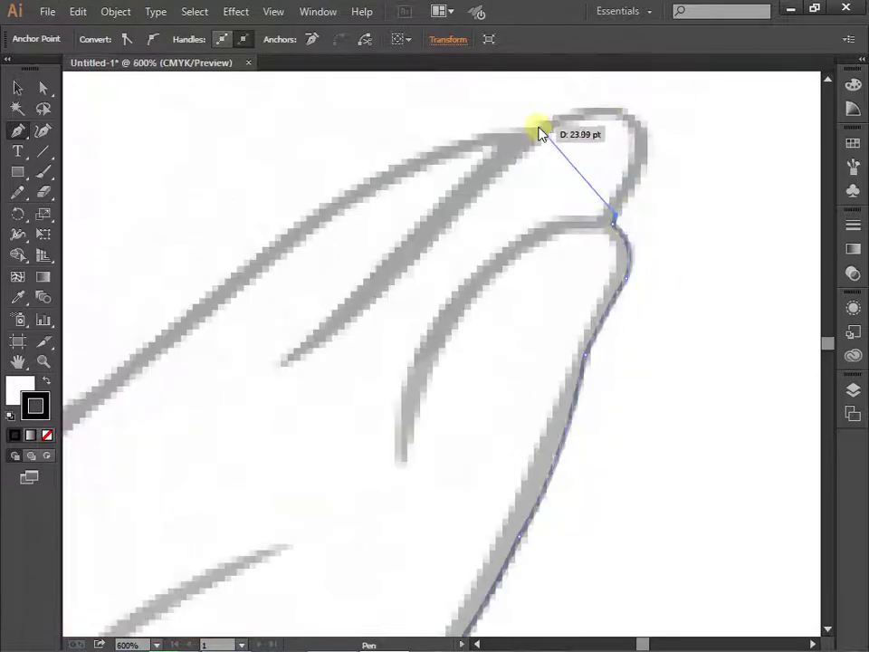
{"action": "scroll", "coordinate": [567, 85], "scroll_direction": "up", "scroll_amount": 2}
{"action": "scroll", "coordinate": [568, 85], "scroll_direction": "up", "scroll_amount": 2}
{"action": "left_click_drag", "start_coordinate": [630, 295], "coordinate": [640, 304]}
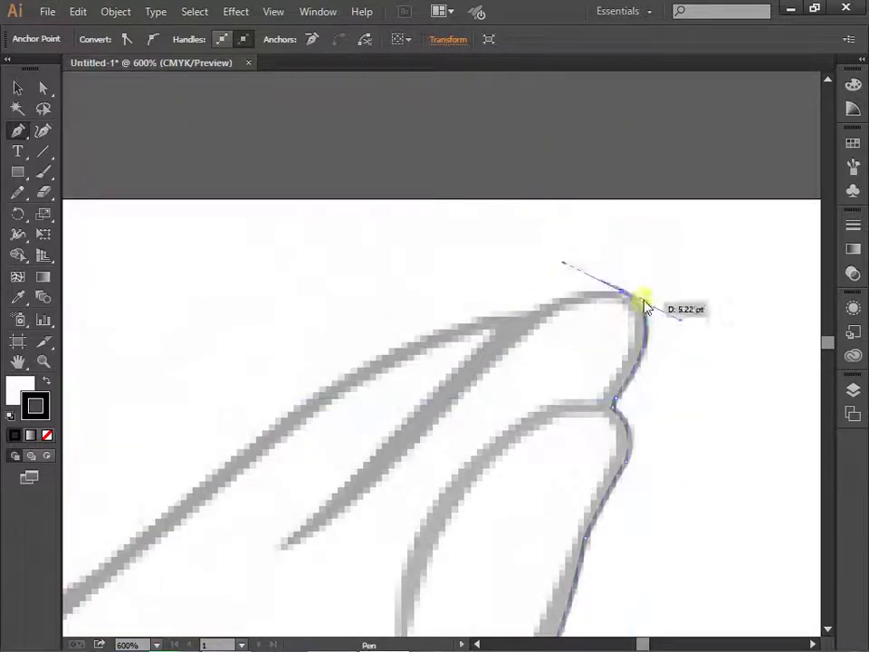
{"action": "left_click_drag", "start_coordinate": [525, 315], "coordinate": [459, 361]}
{"action": "scroll", "coordinate": [669, 252], "scroll_direction": "down", "scroll_amount": 1}
{"action": "scroll", "coordinate": [669, 253], "scroll_direction": "down", "scroll_amount": 1}
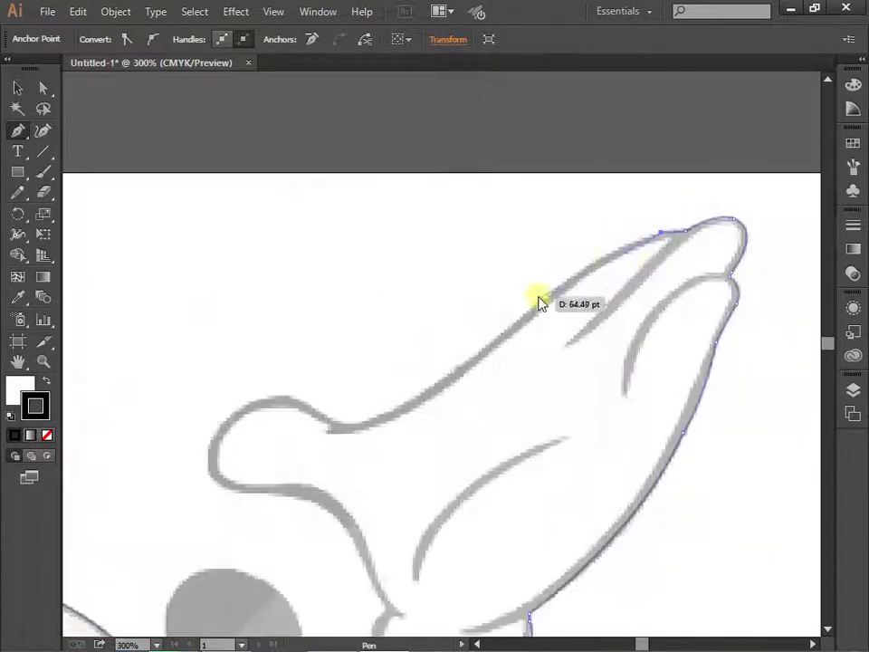
- Trace the glove's upper edge and curve the path around the thumb
{"action": "mouse_move", "coordinate": [516, 318]}
{"action": "left_mouse_down"}
{"action": "mouse_move", "coordinate": [493, 351]}
{"action": "mouse_move", "coordinate": [452, 370]}
{"action": "left_mouse_up"}
{"action": "left_click", "coordinate": [457, 368]}
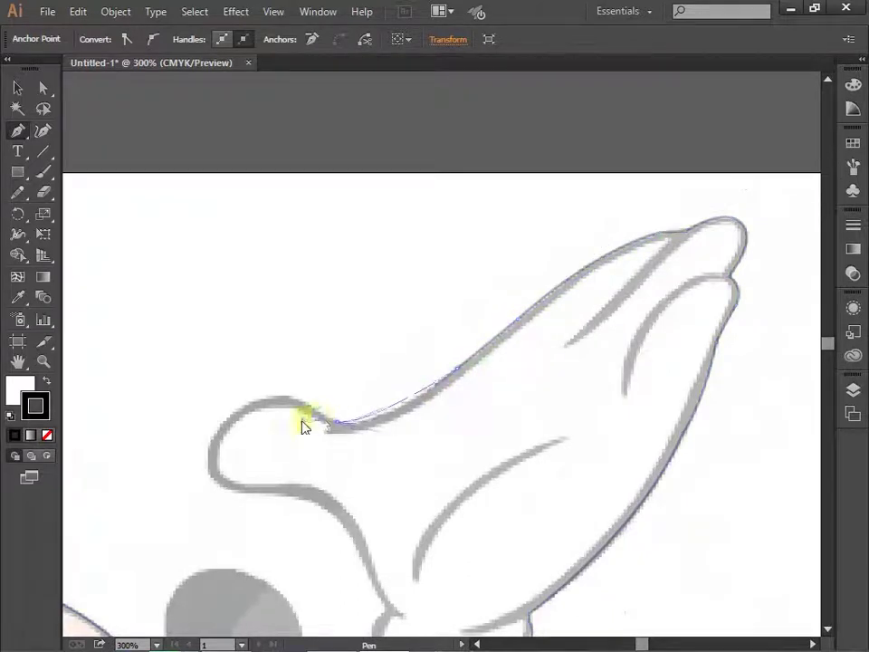
{"action": "left_click_drag", "start_coordinate": [337, 422], "coordinate": [209, 452]}
{"action": "scroll", "coordinate": [207, 311], "scroll_direction": "down", "scroll_amount": 3}
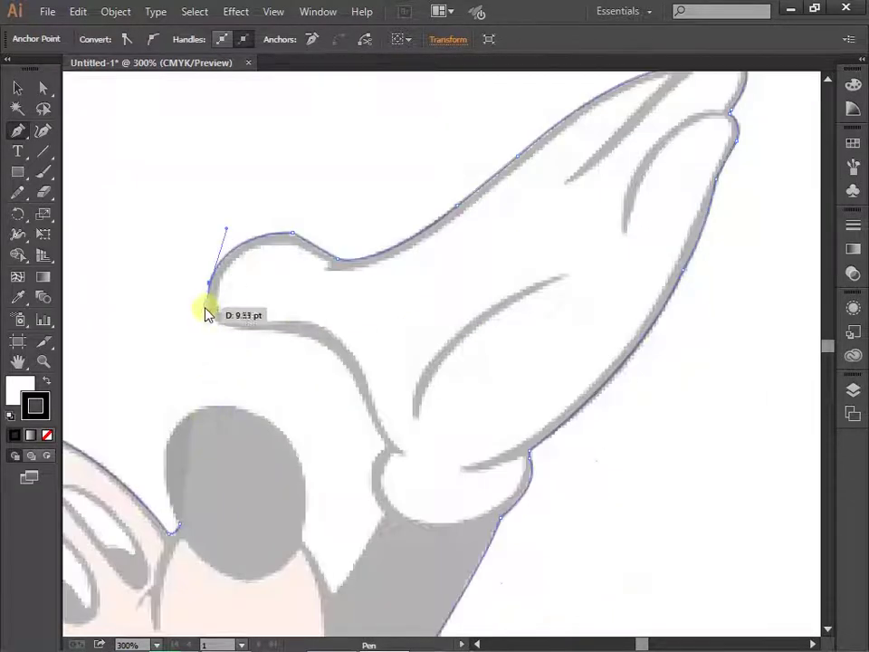
{"action": "scroll", "coordinate": [359, 343], "scroll_direction": "down", "scroll_amount": 2}
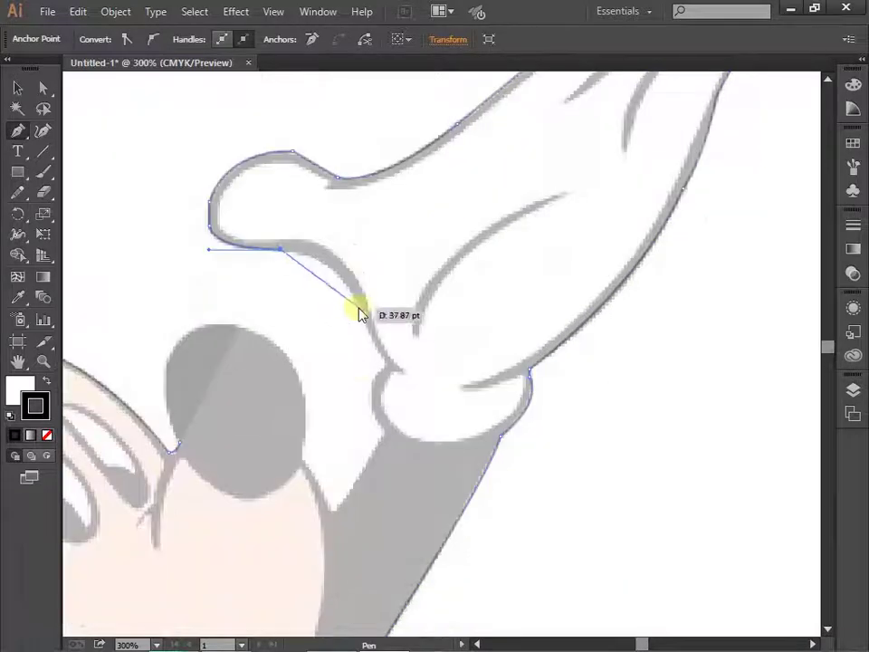
{"action": "left_click_drag", "start_coordinate": [340, 250], "coordinate": [356, 303]}
- Close the silhouette at the thumb and glove corner, then trace the nose's top and lower left
{"action": "left_click_drag", "start_coordinate": [387, 371], "coordinate": [386, 374]}
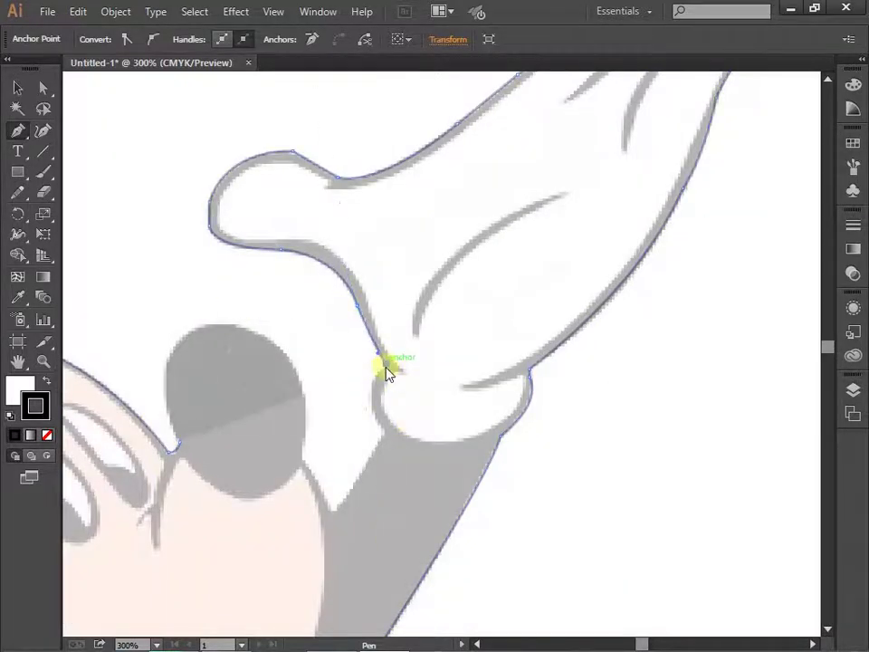
{"action": "left_click_drag", "start_coordinate": [331, 510], "coordinate": [334, 515]}
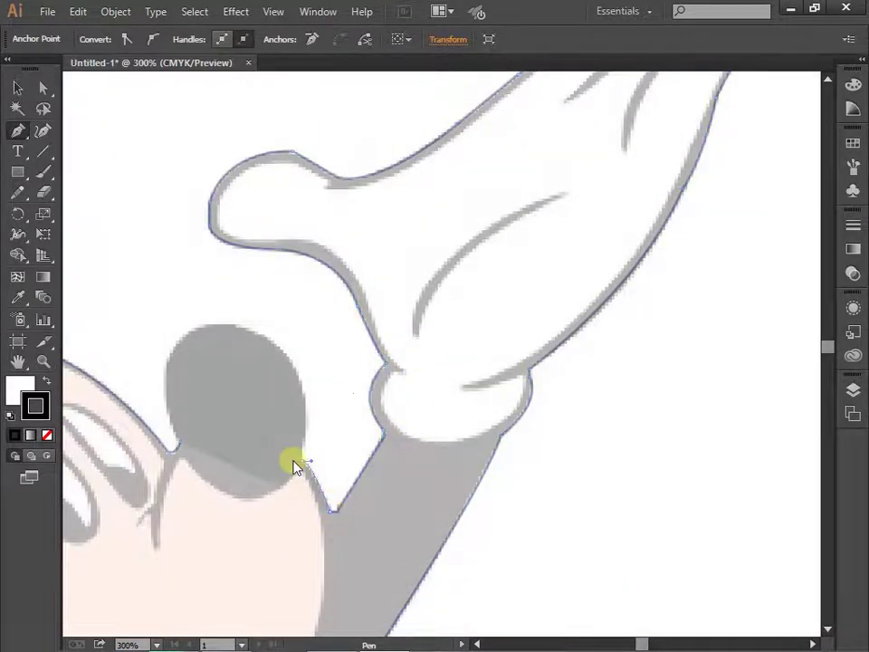
{"action": "mouse_move", "coordinate": [242, 331]}
{"action": "left_mouse_down"}
{"action": "mouse_move", "coordinate": [148, 305]}
{"action": "mouse_move", "coordinate": [322, 316]}
{"action": "left_mouse_up"}
{"action": "left_click_drag", "start_coordinate": [280, 409], "coordinate": [233, 270]}
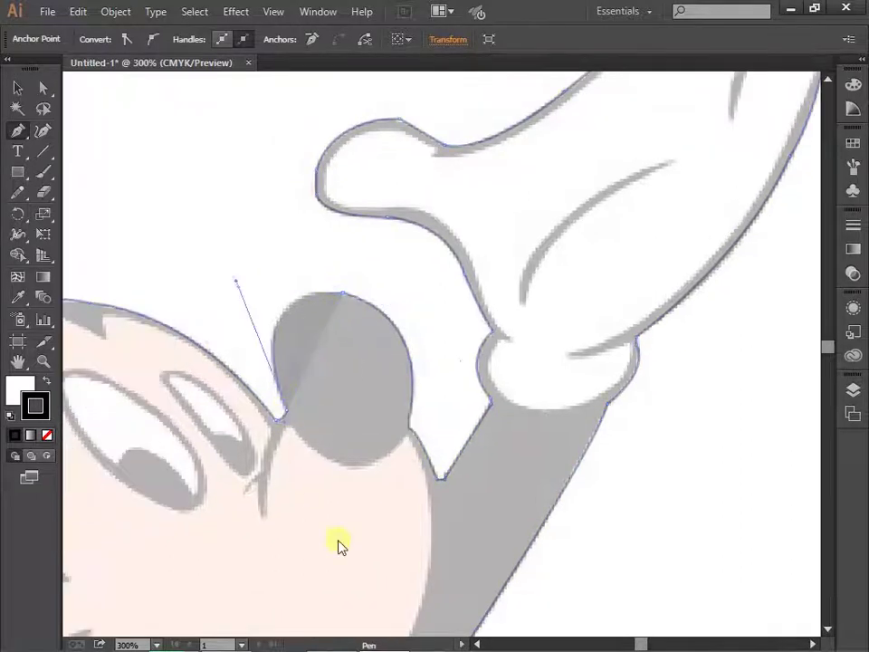
{"action": "left_click_drag", "start_coordinate": [340, 546], "coordinate": [233, 404]}
{"action": "key", "text": "ctrl+minus"}
{"action": "key", "text": "ctrl+minus"}
{"action": "scroll", "coordinate": [79, 242], "scroll_direction": "up", "scroll_amount": 3}
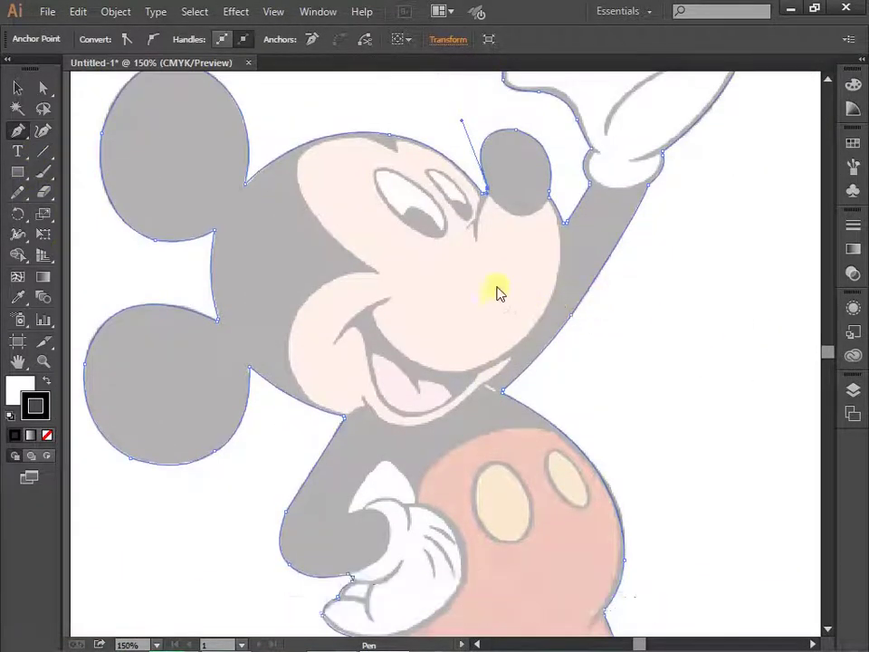
{"action": "scroll", "coordinate": [428, 261], "scroll_direction": "up", "scroll_amount": 1}
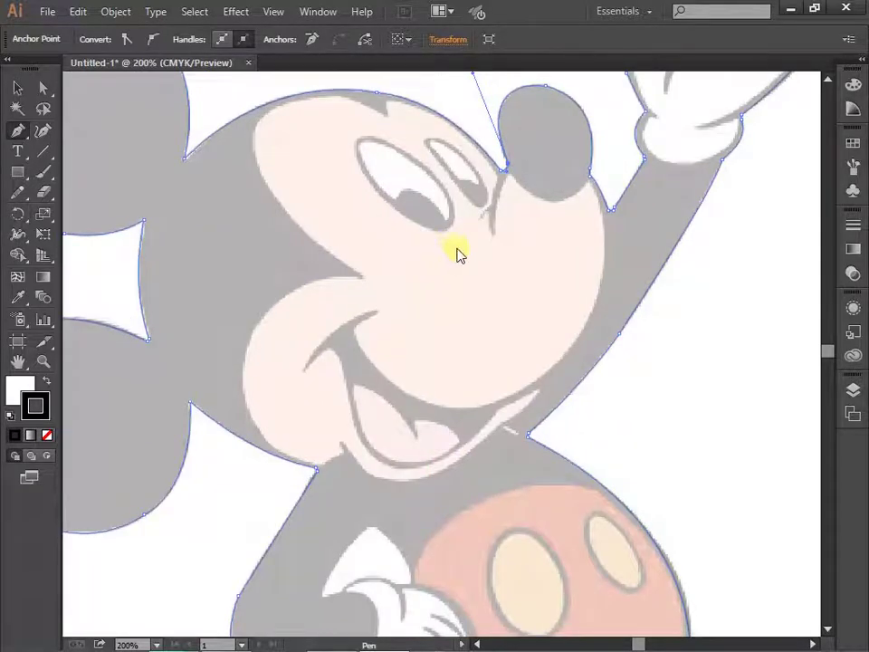
{"action": "scroll", "coordinate": [461, 240], "scroll_direction": "up", "scroll_amount": 2}
{"action": "scroll", "coordinate": [477, 219], "scroll_direction": "up", "scroll_amount": 1}
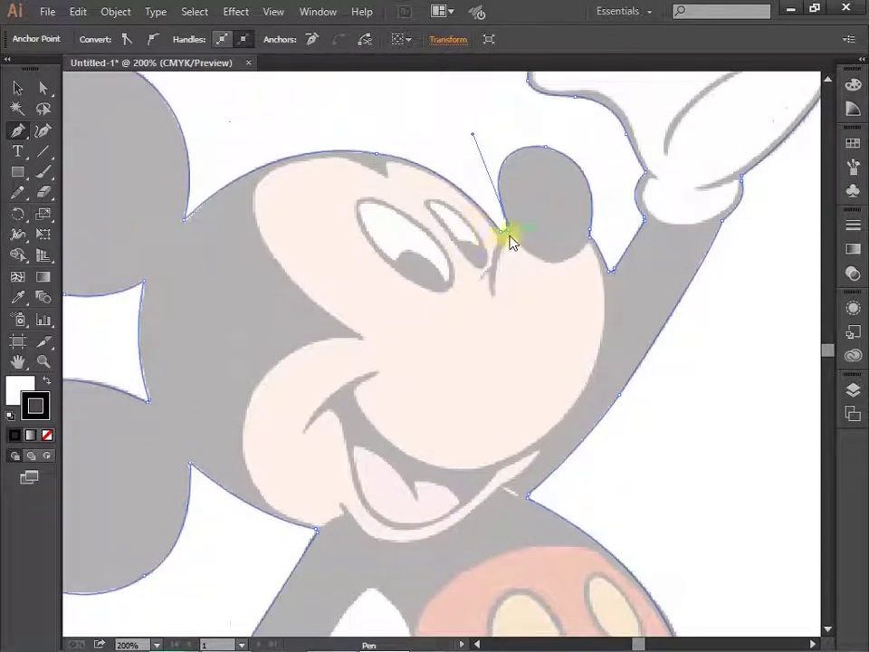
{"action": "left_click_drag", "start_coordinate": [505, 232], "coordinate": [500, 336]}
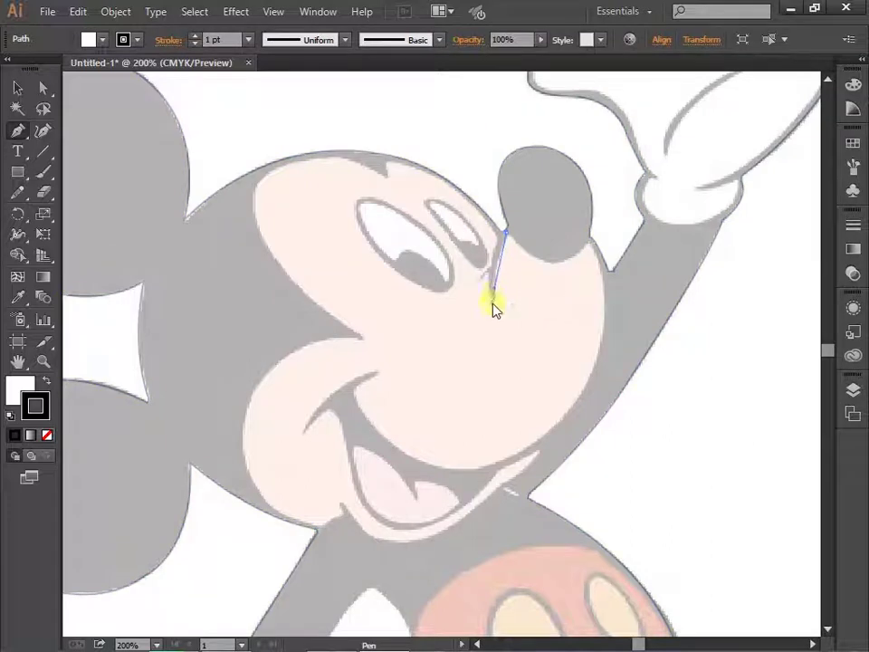
- Finish the nose crease curve and give it no fill and 50% opacity
{"action": "left_click_drag", "start_coordinate": [494, 306], "coordinate": [494, 304]}
{"action": "key", "text": "v"}
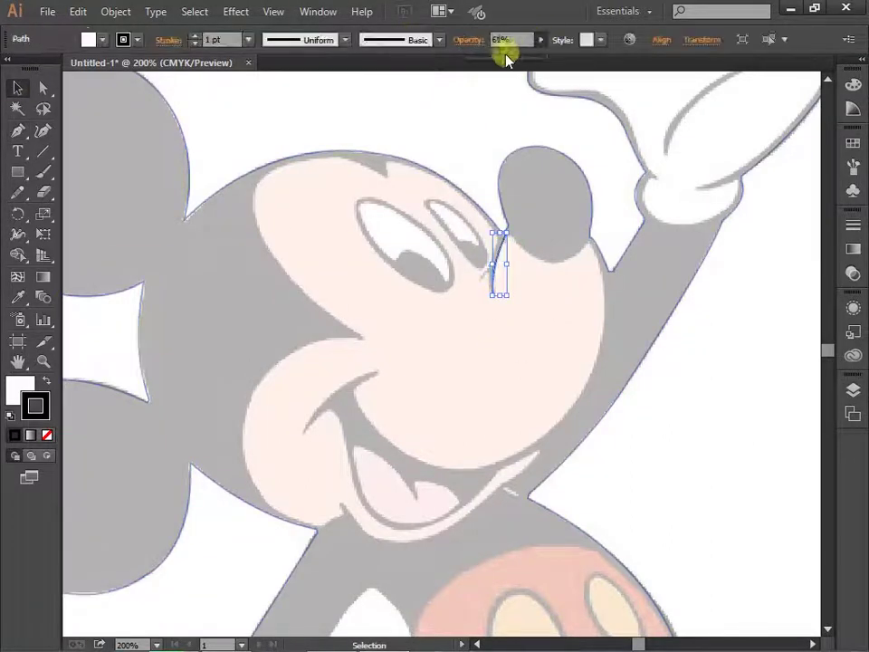
{"action": "left_click", "coordinate": [47, 436]}
{"action": "left_click", "coordinate": [10, 416]}
{"action": "left_click", "coordinate": [47, 435]}
{"action": "left_click", "coordinate": [17, 129]}
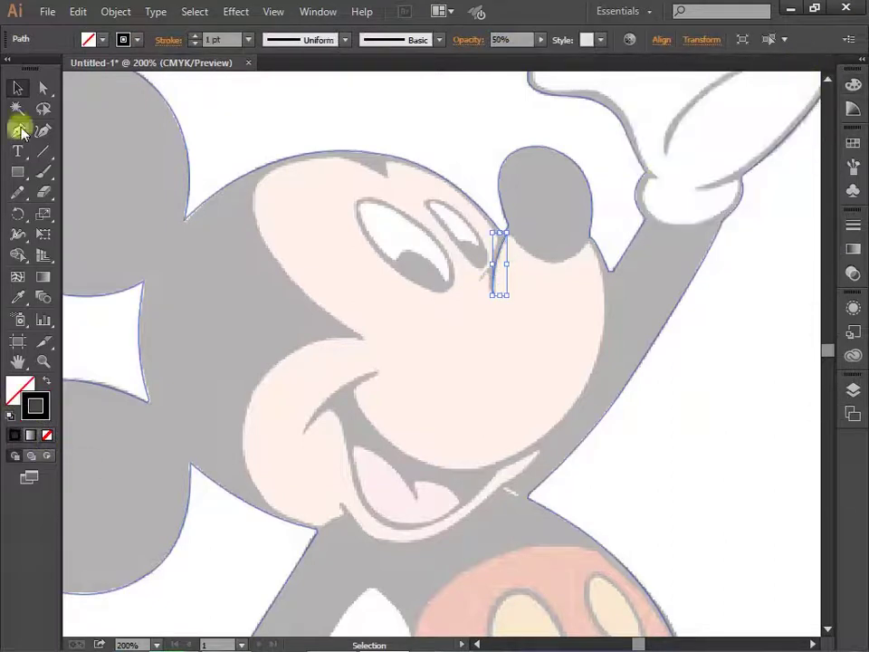
{"action": "key", "text": "ctrl+plus"}
{"action": "key", "text": "ctrl+plus"}
{"action": "key", "text": "ctrl+plus"}
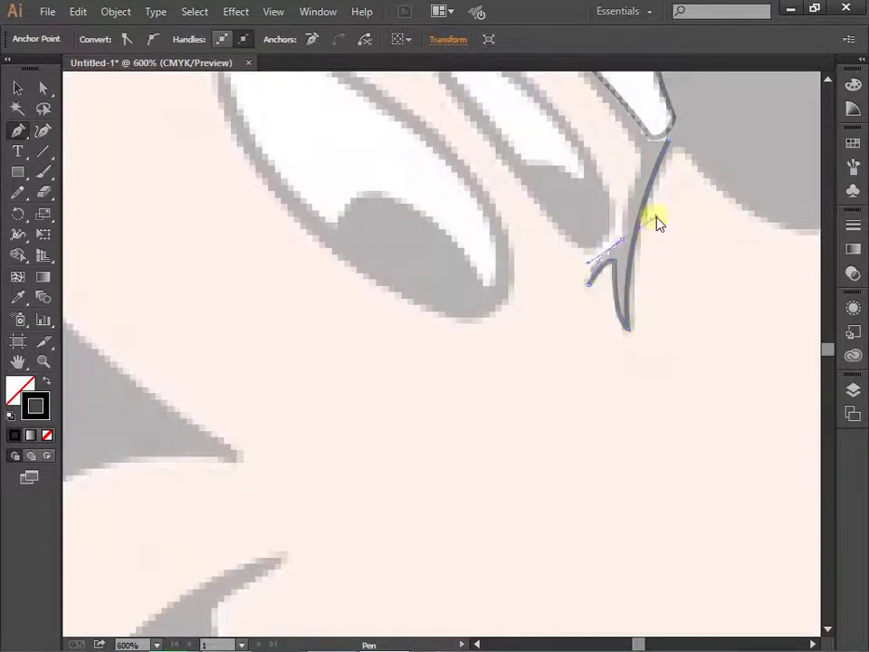
- Trace the face outline with curved anchors along the top of the head
{"action": "key", "text": "ctrl+minus"}
{"action": "key", "text": "ctrl+minus"}
{"action": "key", "text": "ctrl+plus"}
{"action": "mouse_move", "coordinate": [294, 168]}
{"action": "left_mouse_down"}
{"action": "mouse_move", "coordinate": [186, 172]}
{"action": "mouse_move", "coordinate": [252, 170]}
{"action": "mouse_move", "coordinate": [139, 163]}
{"action": "left_mouse_up"}
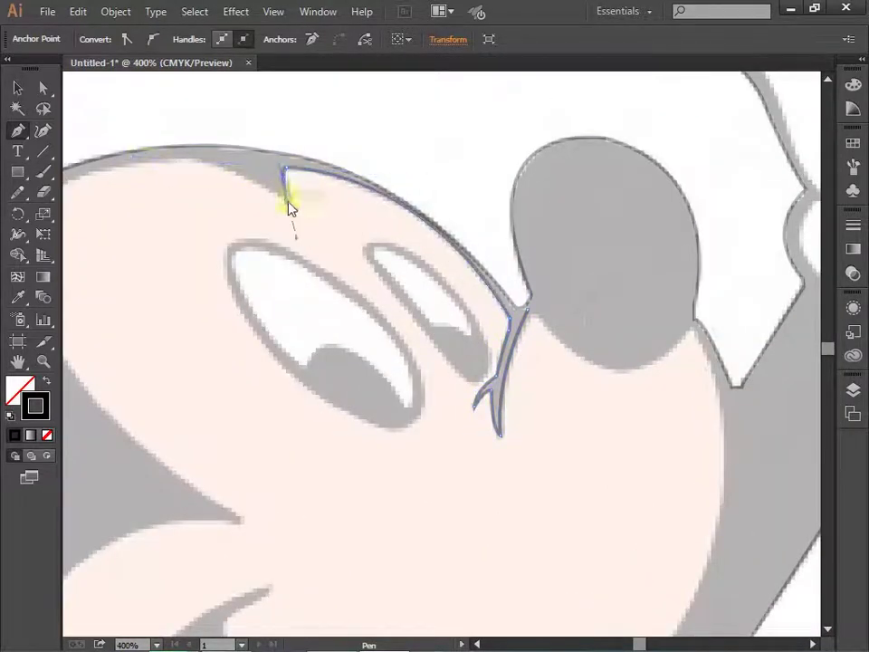
{"action": "left_click_drag", "start_coordinate": [287, 207], "coordinate": [477, 299]}
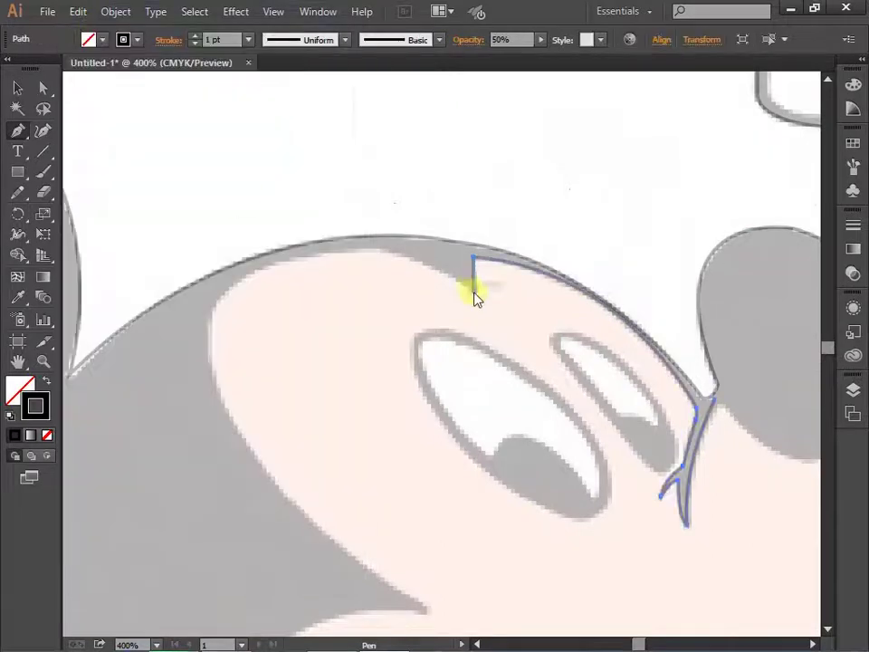
{"action": "left_click_drag", "start_coordinate": [353, 251], "coordinate": [318, 280]}
{"action": "scroll", "coordinate": [375, 547], "scroll_direction": "down", "scroll_amount": 2}
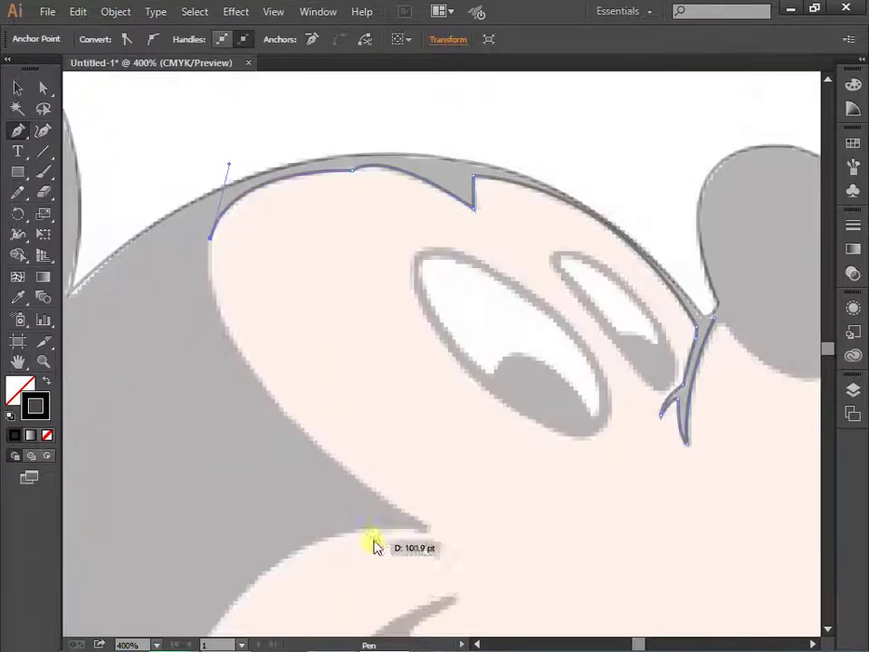
{"action": "scroll", "coordinate": [375, 547], "scroll_direction": "down", "scroll_amount": 2}
{"action": "mouse_move", "coordinate": [416, 477]}
{"action": "left_mouse_down"}
{"action": "mouse_move", "coordinate": [665, 630]}
{"action": "mouse_move", "coordinate": [425, 493]}
{"action": "left_mouse_up"}
{"action": "scroll", "coordinate": [380, 444], "scroll_direction": "down", "scroll_amount": 2}
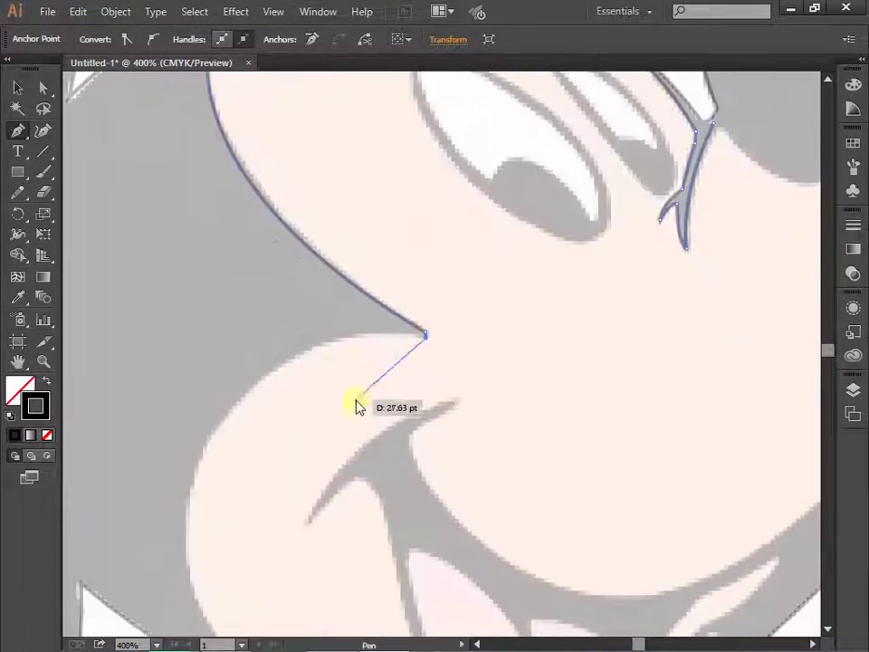
{"action": "left_click_drag", "start_coordinate": [188, 503], "coordinate": [154, 630]}
{"action": "scroll", "coordinate": [181, 425], "scroll_direction": "down", "scroll_amount": 4}
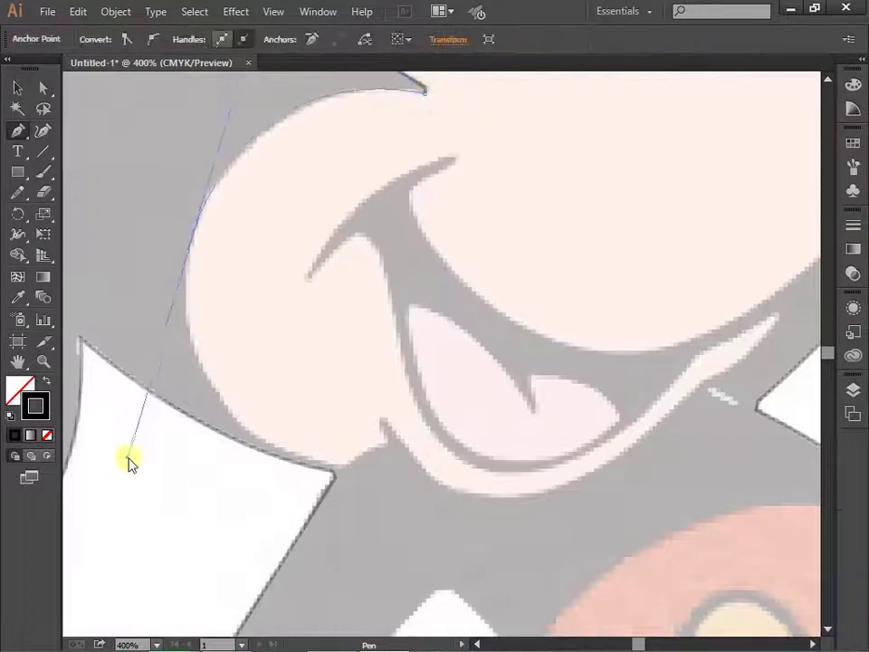
- Curve the outline around the cheek and along the smile, ending at a sharp inner cheek point
{"action": "left_click_drag", "start_coordinate": [335, 463], "coordinate": [342, 470]}
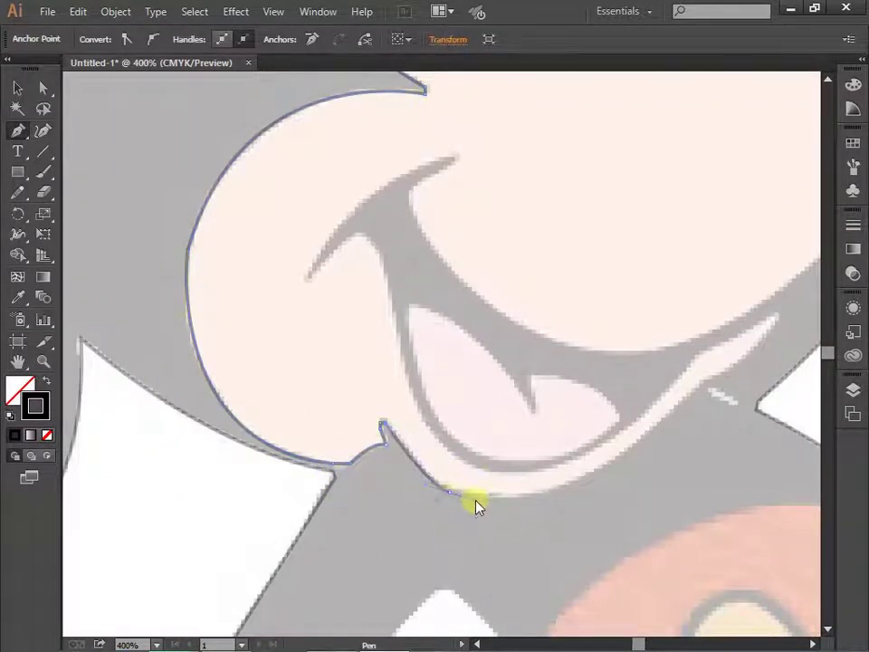
{"action": "scroll", "coordinate": [447, 494], "scroll_direction": "right", "scroll_amount": 3}
{"action": "left_click_drag", "start_coordinate": [355, 484], "coordinate": [384, 489]}
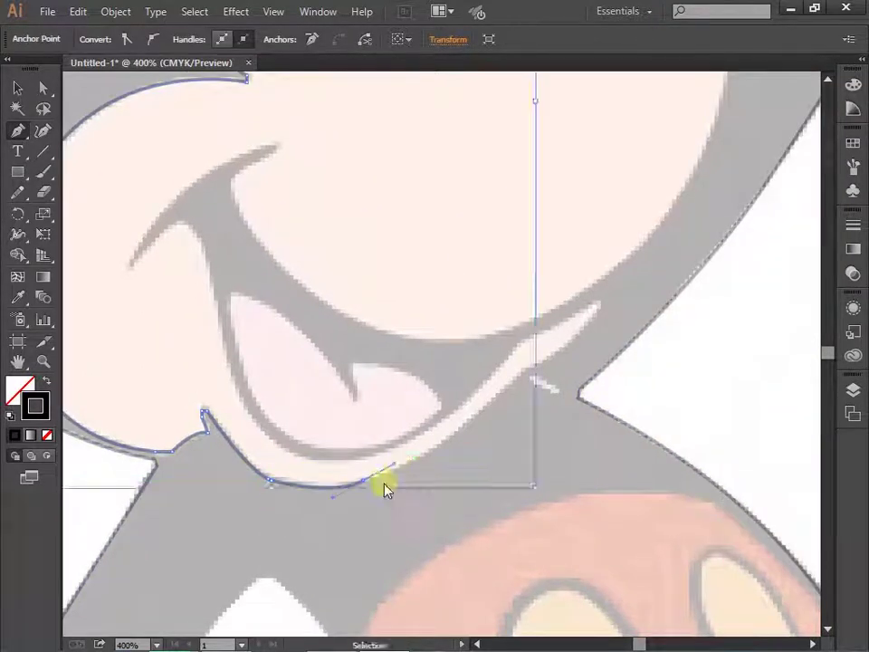
{"action": "left_click_drag", "start_coordinate": [517, 379], "coordinate": [545, 329]}
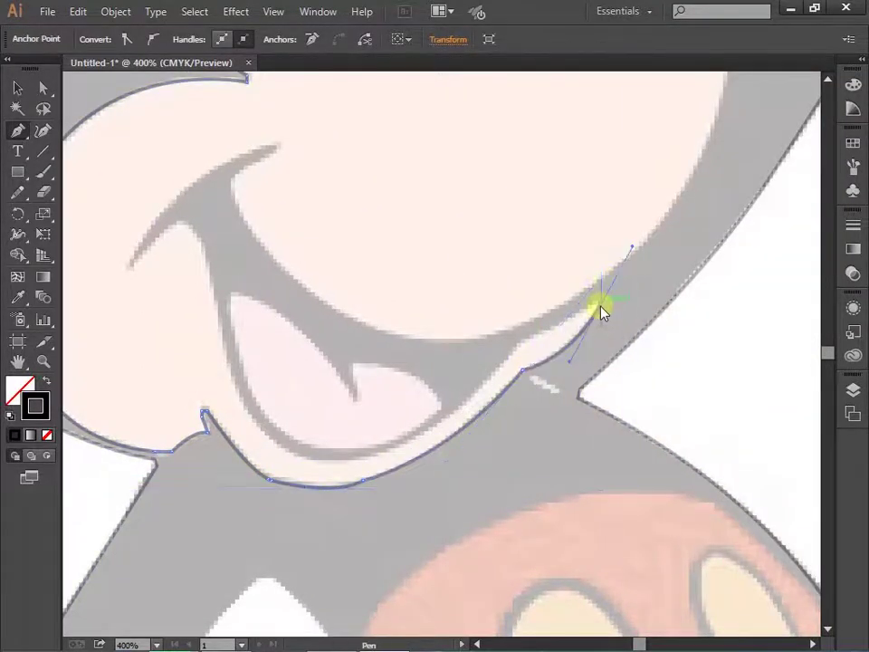
{"action": "left_click", "coordinate": [517, 344]}
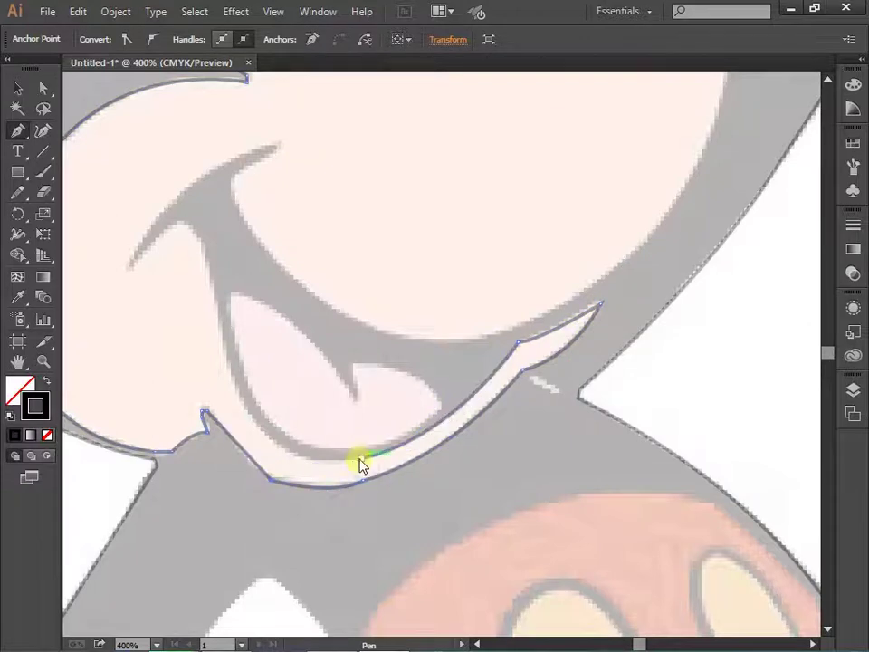
{"action": "left_click_drag", "start_coordinate": [301, 462], "coordinate": [415, 541]}
{"action": "left_click_drag", "start_coordinate": [313, 347], "coordinate": [336, 423]}
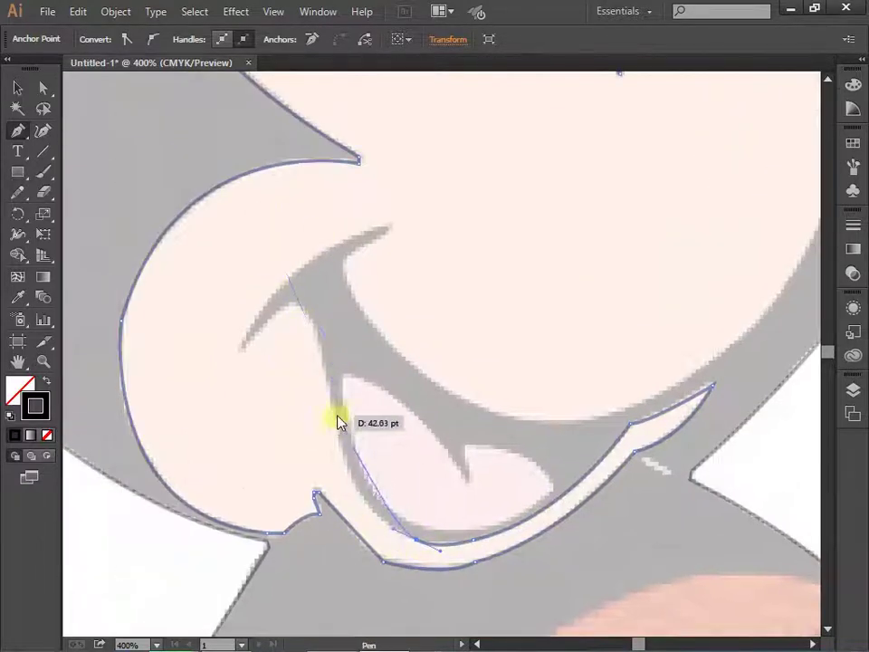
{"action": "left_click_drag", "start_coordinate": [288, 310], "coordinate": [241, 357]}
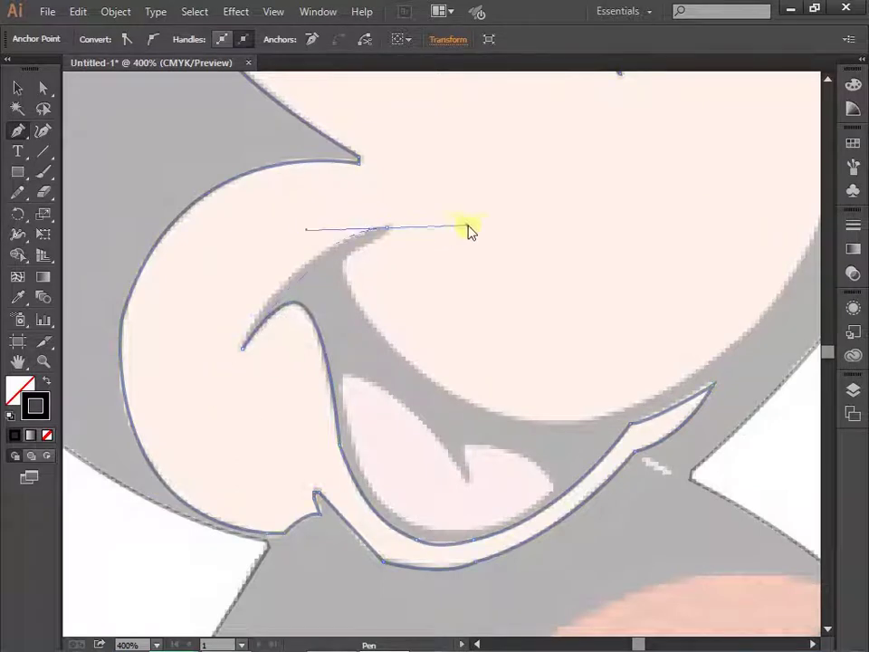
{"action": "left_click", "coordinate": [389, 229]}
- Continue the face outline along the upper lip up to where it meets the nose
{"action": "left_click", "coordinate": [345, 281]}
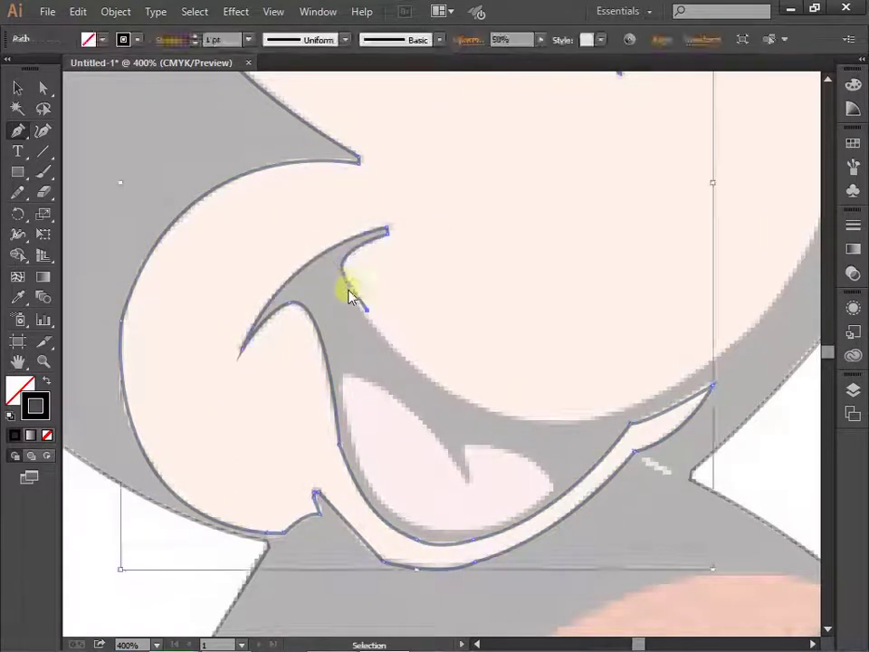
{"action": "left_click_drag", "start_coordinate": [516, 420], "coordinate": [598, 433]}
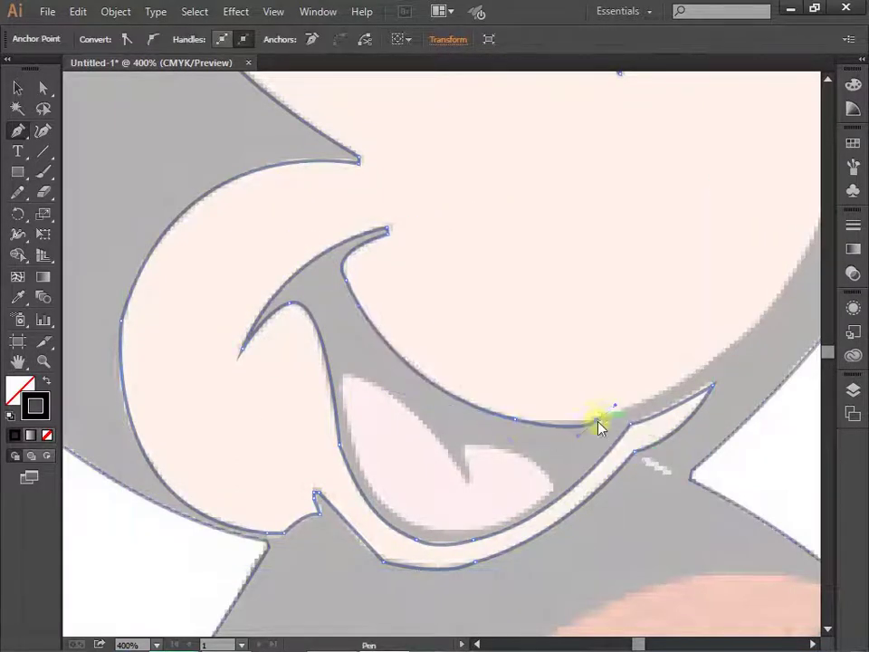
{"action": "scroll", "coordinate": [597, 425], "scroll_direction": "right", "scroll_amount": 5}
{"action": "left_click_drag", "start_coordinate": [380, 391], "coordinate": [505, 316]}
{"action": "scroll", "coordinate": [507, 312], "scroll_direction": "down", "scroll_amount": 1}
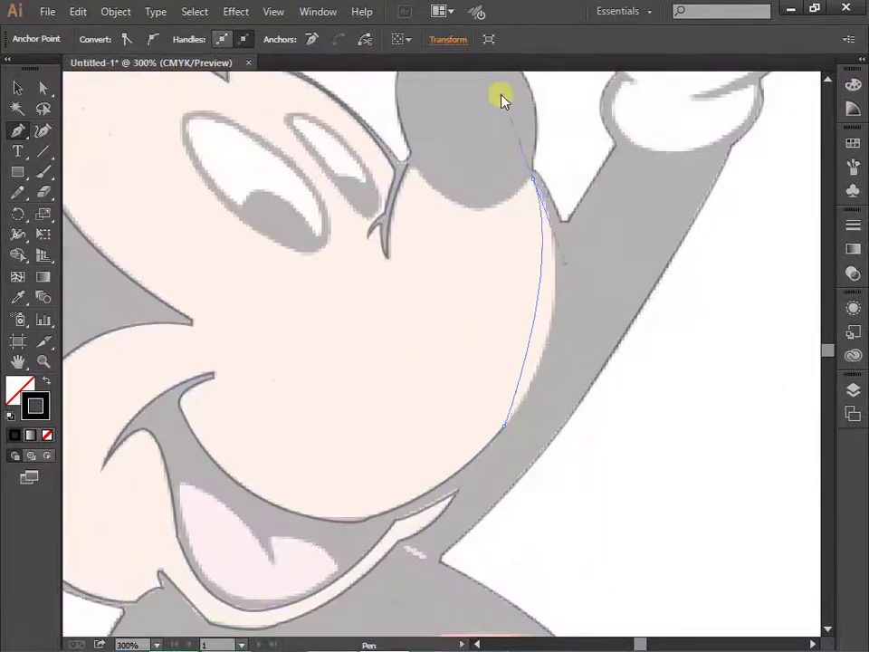
{"action": "scroll", "coordinate": [500, 96], "scroll_direction": "up", "scroll_amount": 3}
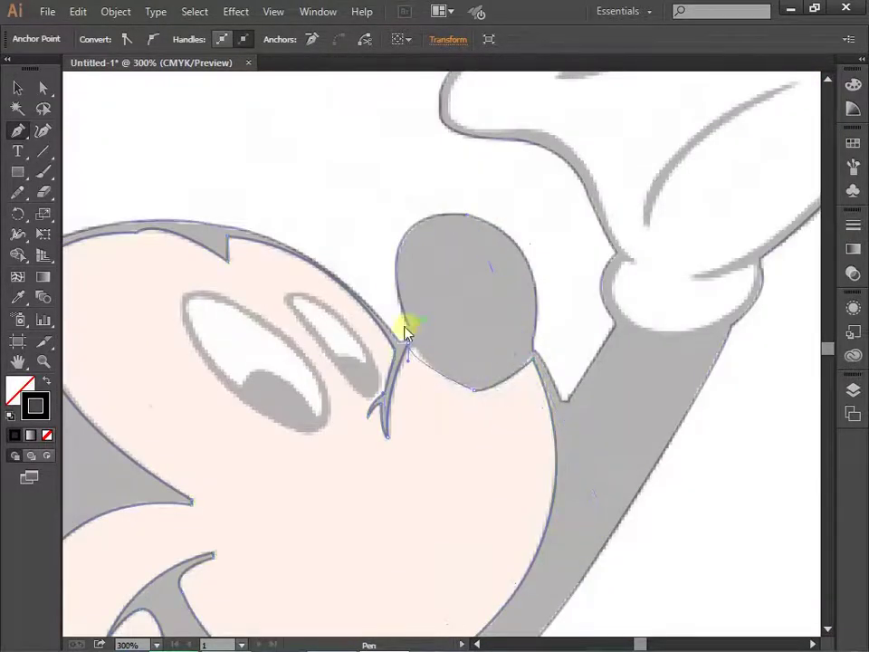
{"action": "key", "text": "z"}
{"action": "left_click_drag", "start_coordinate": [395, 354], "coordinate": [415, 353]}
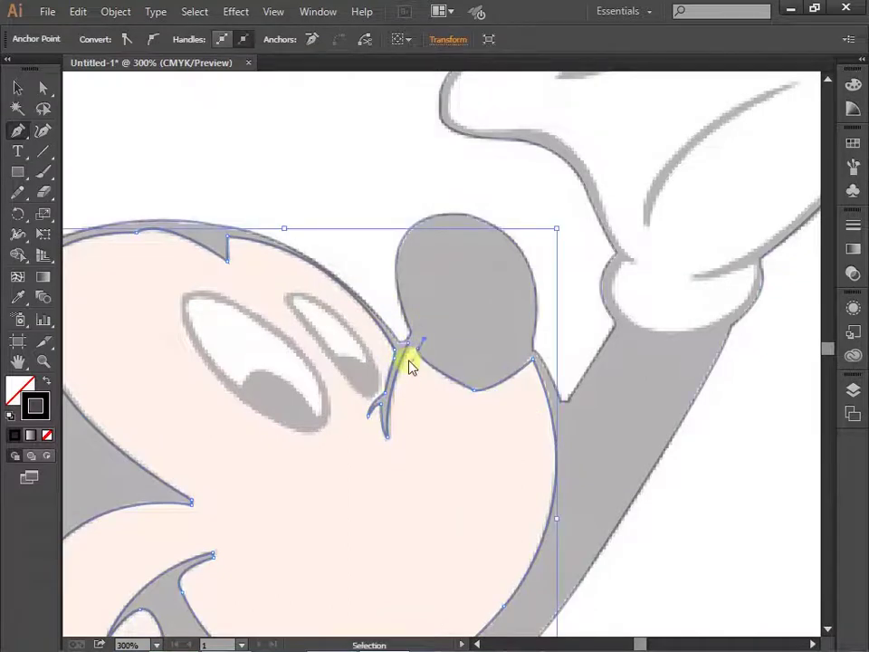
{"action": "scroll", "coordinate": [425, 416], "scroll_direction": "down", "scroll_amount": 1}
{"action": "scroll", "coordinate": [380, 436], "scroll_direction": "up", "scroll_amount": 1}
{"action": "scroll", "coordinate": [298, 294], "scroll_direction": "down", "scroll_amount": 1}
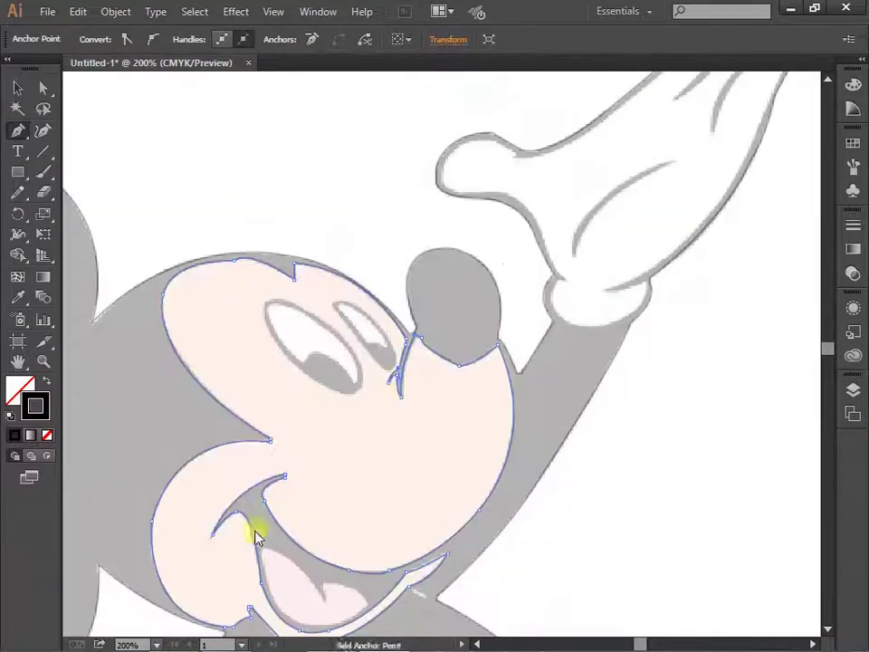
{"action": "scroll", "coordinate": [253, 527], "scroll_direction": "up", "scroll_amount": 1}
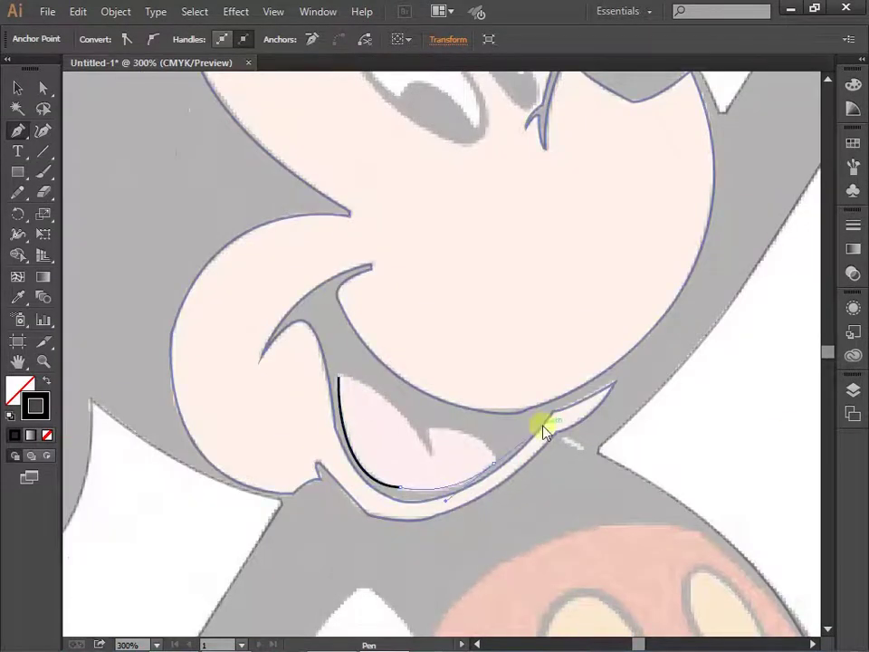
- Trace the open mouth's curve and start the pupil outline at its lower edge
{"action": "left_click_drag", "start_coordinate": [431, 426], "coordinate": [431, 463]}
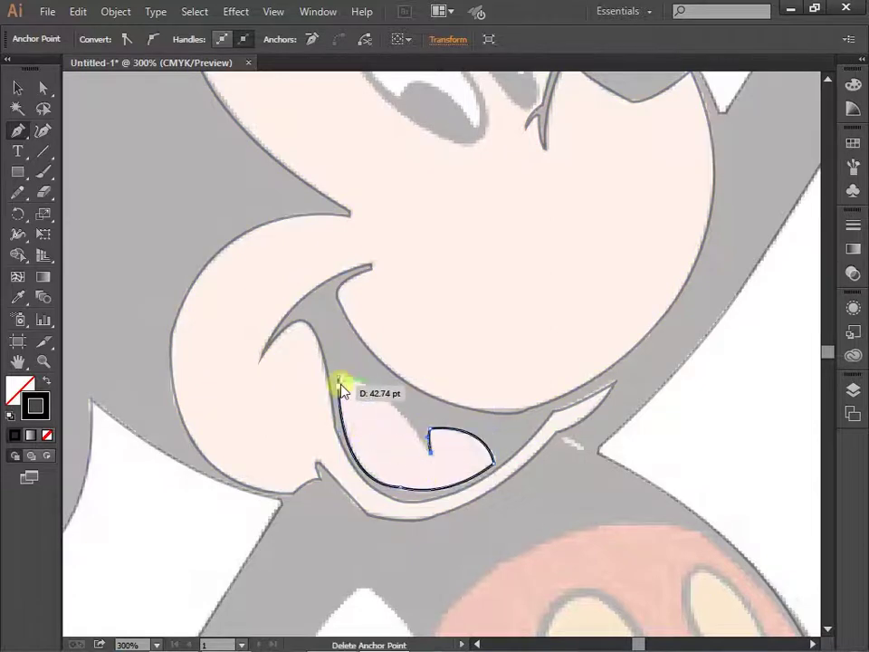
{"action": "scroll", "coordinate": [409, 439], "scroll_direction": "up", "scroll_amount": 4}
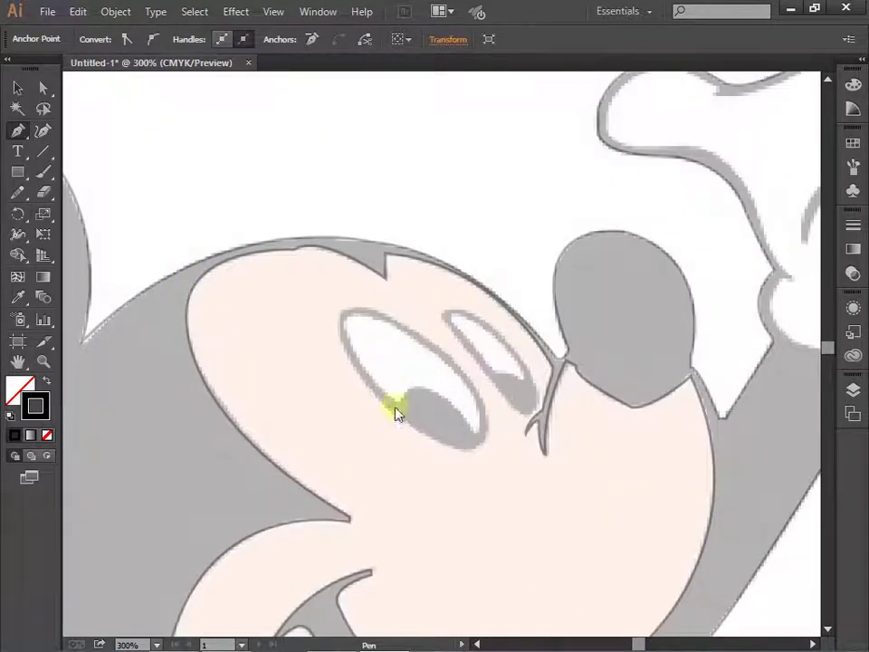
{"action": "left_click_drag", "start_coordinate": [396, 412], "coordinate": [486, 446]}
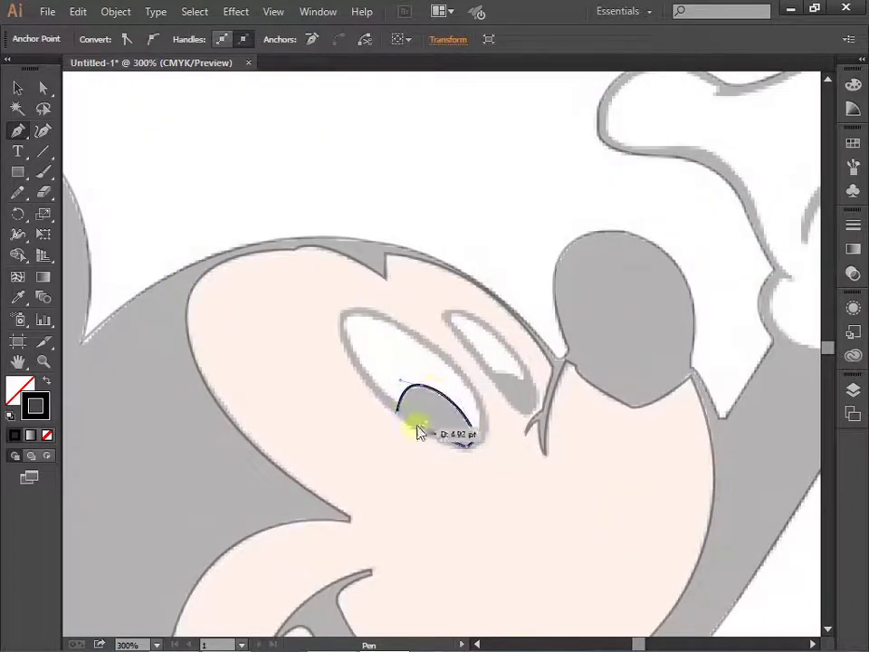
{"action": "left_click_drag", "start_coordinate": [418, 432], "coordinate": [422, 435]}
{"action": "left_click_drag", "start_coordinate": [493, 371], "coordinate": [530, 382]}
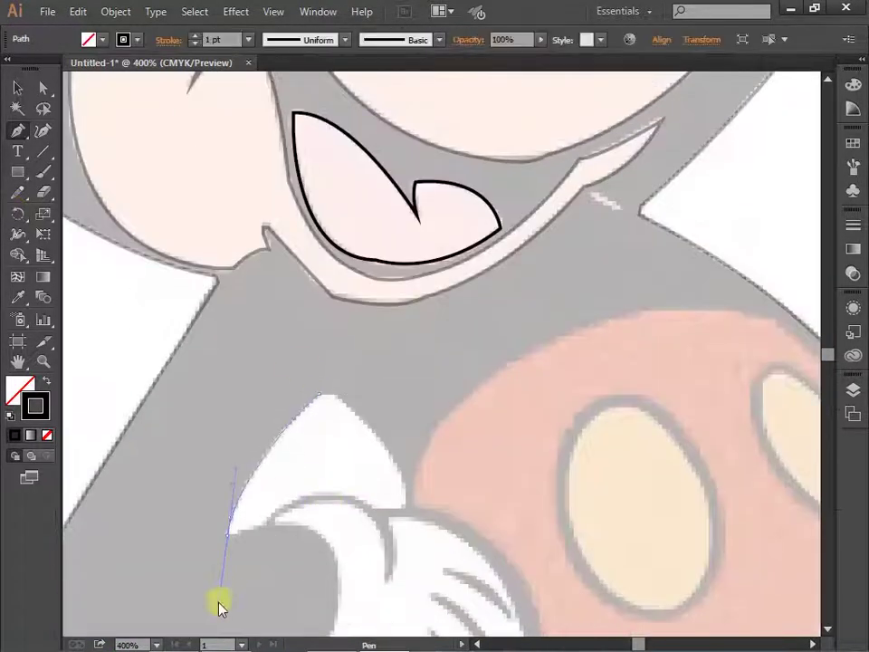
- Close the white gap shape and start tracing the glove's edge beside the arm
{"action": "left_click_drag", "start_coordinate": [431, 552], "coordinate": [404, 508]}
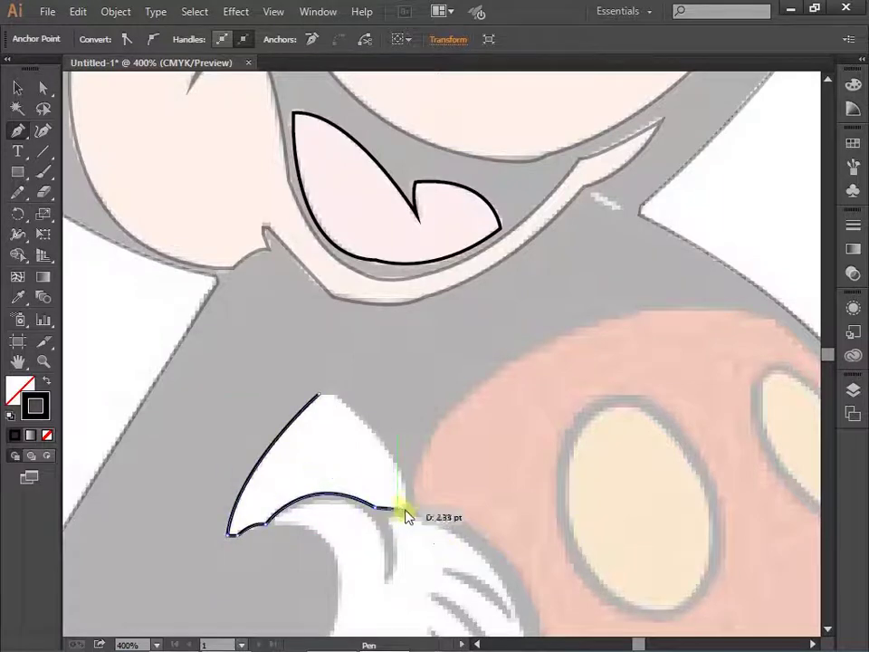
{"action": "left_click", "coordinate": [326, 396]}
{"action": "scroll", "coordinate": [290, 389], "scroll_direction": "down", "scroll_amount": 5}
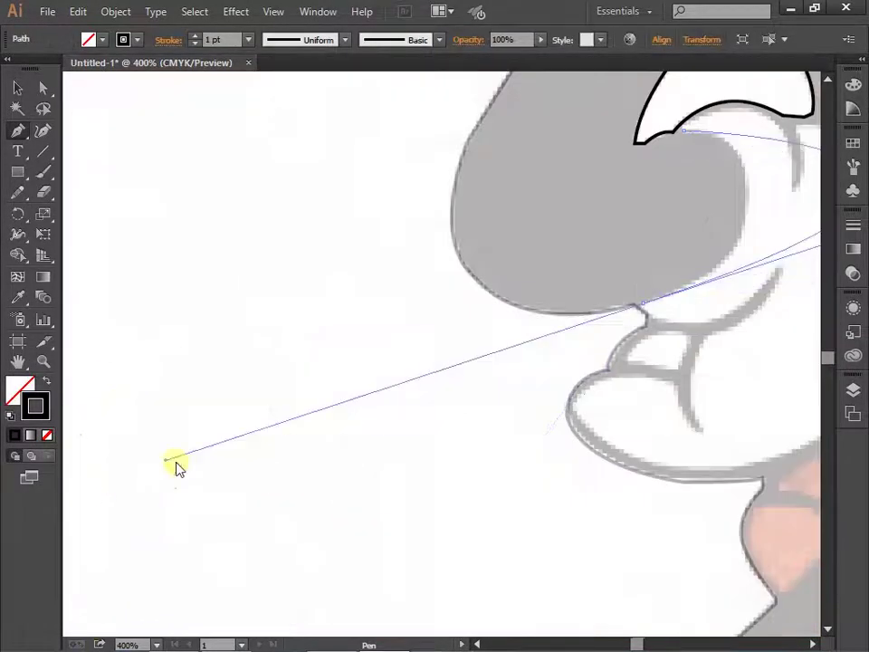
{"action": "left_click_drag", "start_coordinate": [159, 605], "coordinate": [485, 378]}
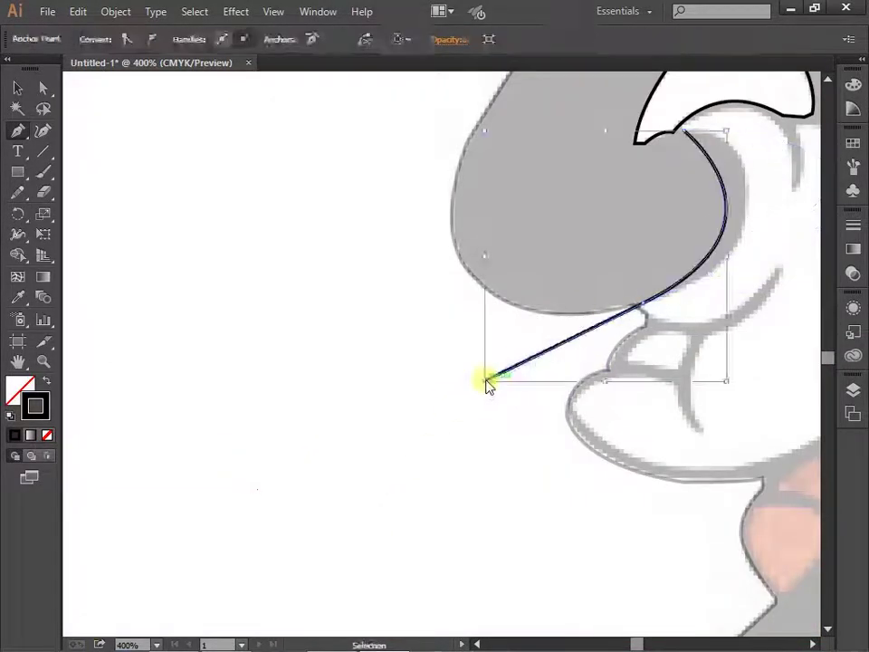
{"action": "key", "text": "ctrl+z"}
{"action": "left_click_drag", "start_coordinate": [742, 240], "coordinate": [699, 299]}
{"action": "left_click_drag", "start_coordinate": [645, 306], "coordinate": [661, 335]}
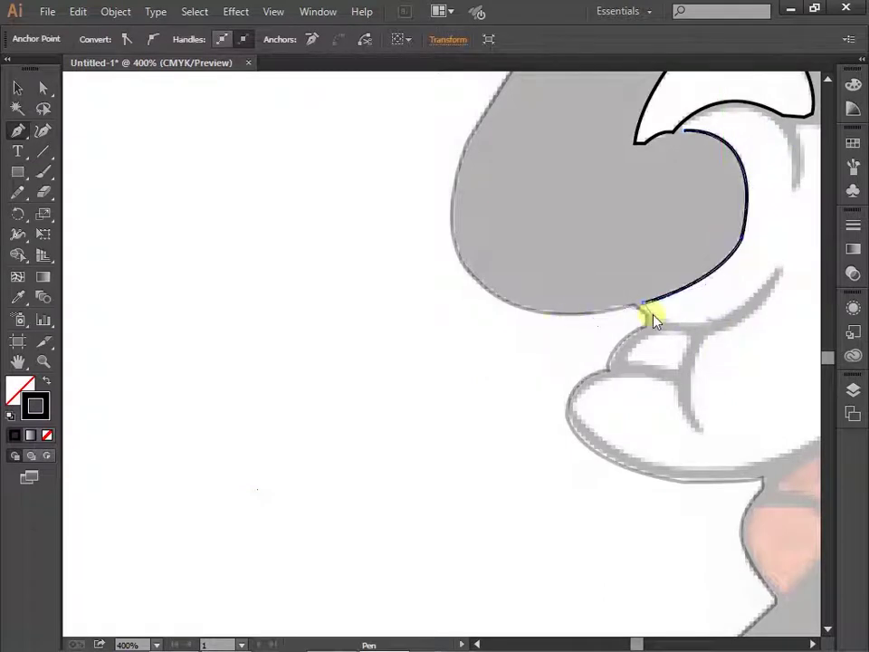
- Trace the glove's crescent fold, finger tips and outer side, closing the glove outline
{"action": "left_click_drag", "start_coordinate": [579, 327], "coordinate": [576, 334]}
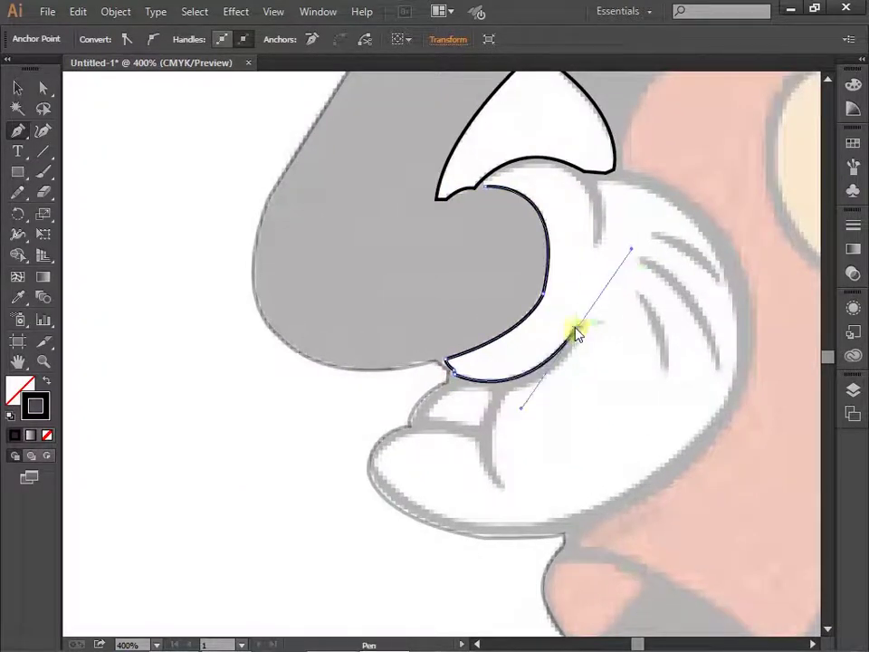
{"action": "left_click_drag", "start_coordinate": [504, 397], "coordinate": [439, 412]}
{"action": "left_click_drag", "start_coordinate": [501, 487], "coordinate": [515, 500]}
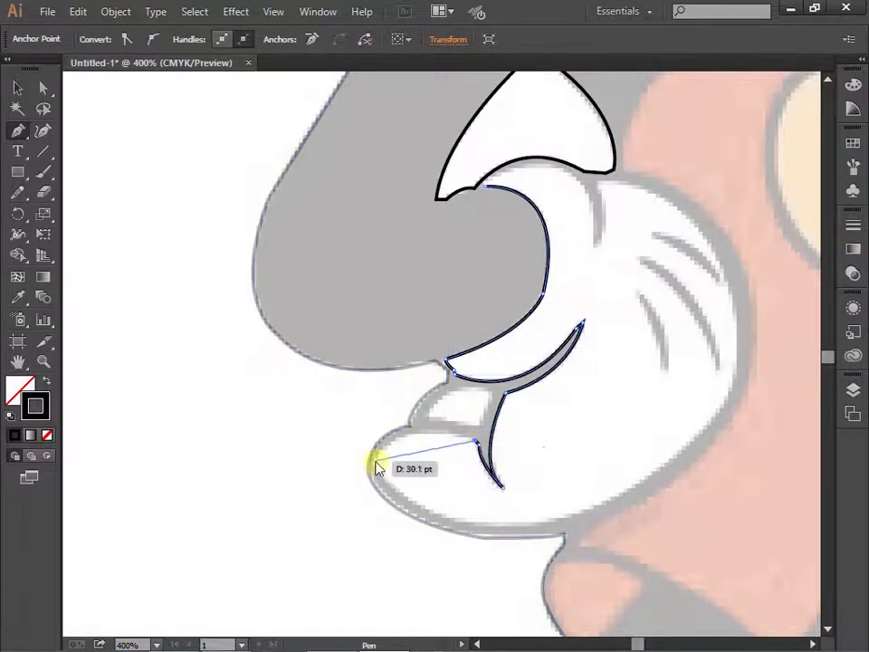
{"action": "left_click_drag", "start_coordinate": [373, 460], "coordinate": [399, 513]}
{"action": "left_click_drag", "start_coordinate": [470, 523], "coordinate": [548, 527]}
{"action": "scroll", "coordinate": [411, 480], "scroll_direction": "right", "scroll_amount": 2}
{"action": "scroll", "coordinate": [507, 380], "scroll_direction": "right", "scroll_amount": 3}
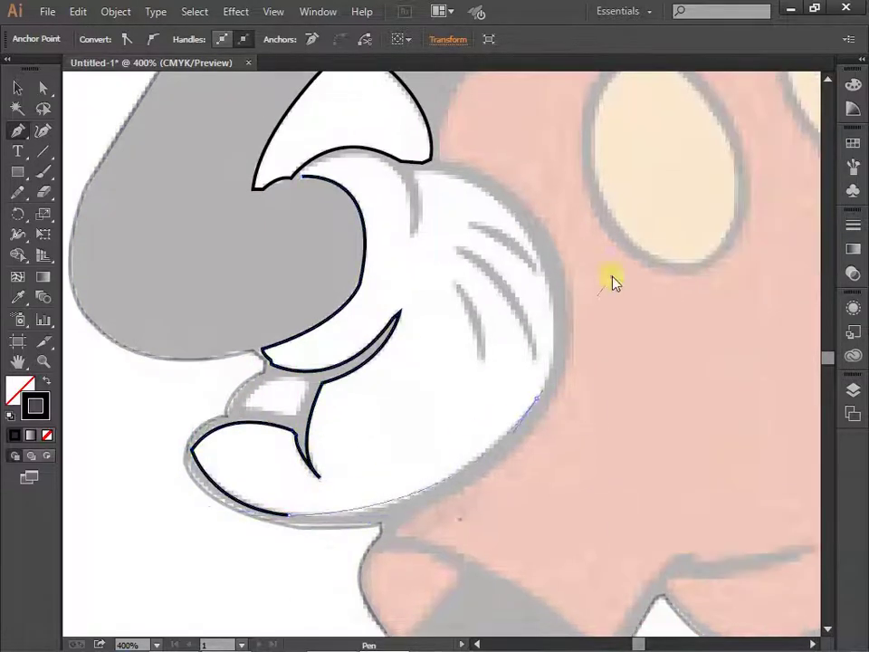
{"action": "left_click_drag", "start_coordinate": [636, 265], "coordinate": [546, 349]}
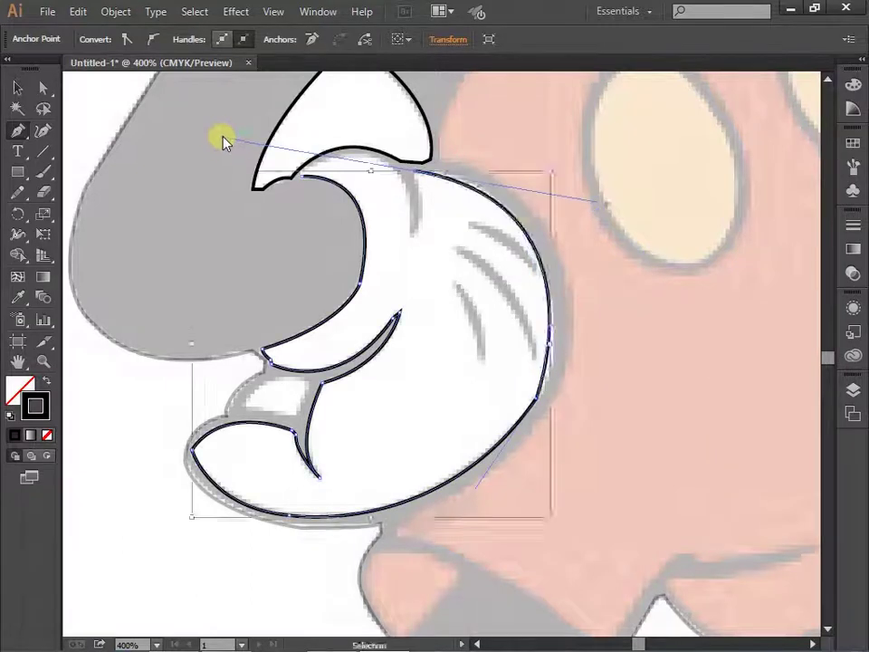
{"action": "left_click", "coordinate": [459, 165], "text": "ctrl"}
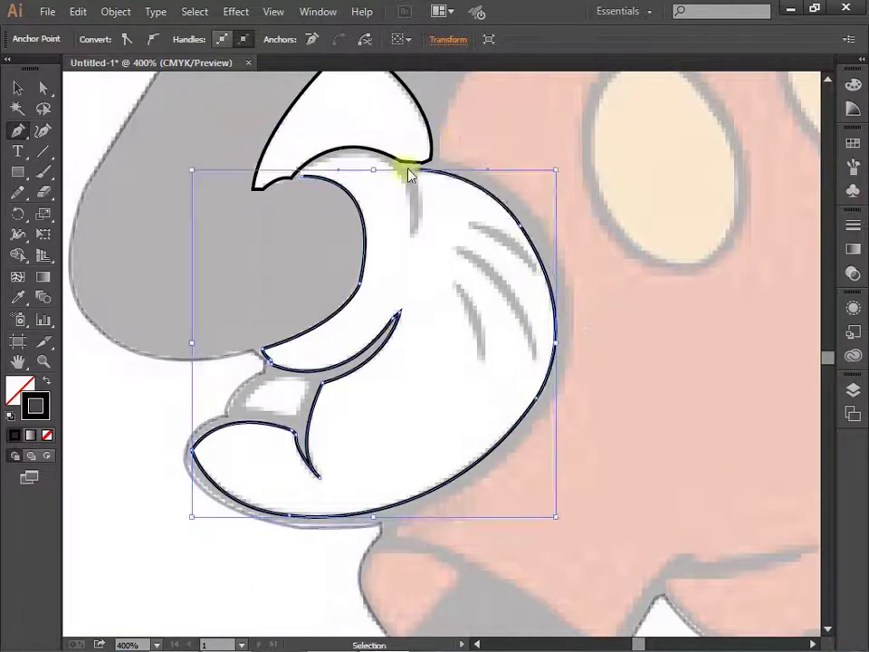
{"action": "left_click", "coordinate": [413, 170]}
{"action": "left_click", "coordinate": [417, 232]}
{"action": "left_click", "coordinate": [181, 243], "text": "ctrl"}
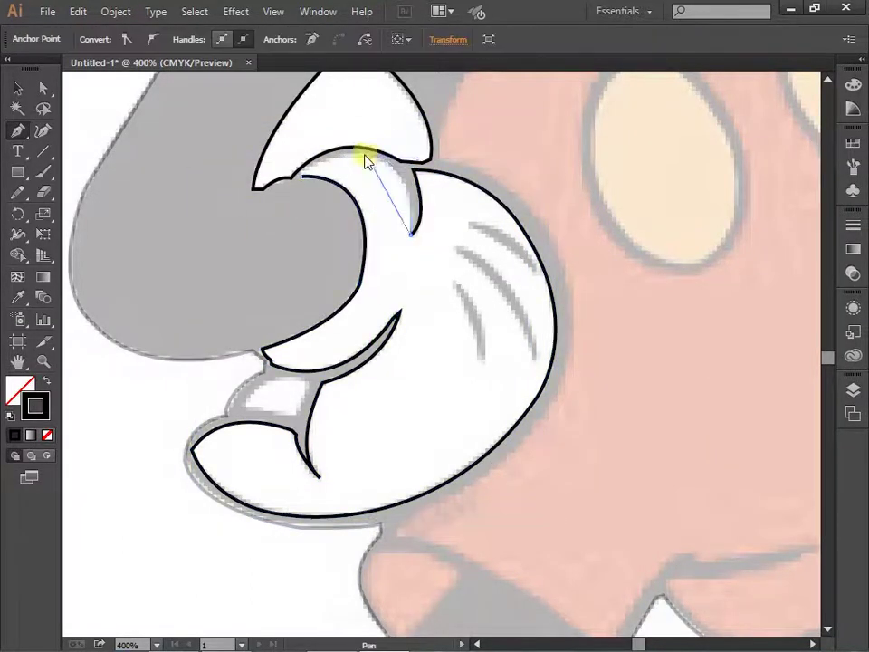
- Draw the thumb's inner-edge curve and a small closed shape in the finger gap
{"action": "left_click", "coordinate": [367, 155]}
{"action": "left_click_drag", "start_coordinate": [303, 177], "coordinate": [281, 210]}
{"action": "scroll", "coordinate": [281, 210], "scroll_direction": "up", "scroll_amount": 3}
{"action": "left_click", "coordinate": [307, 444]}
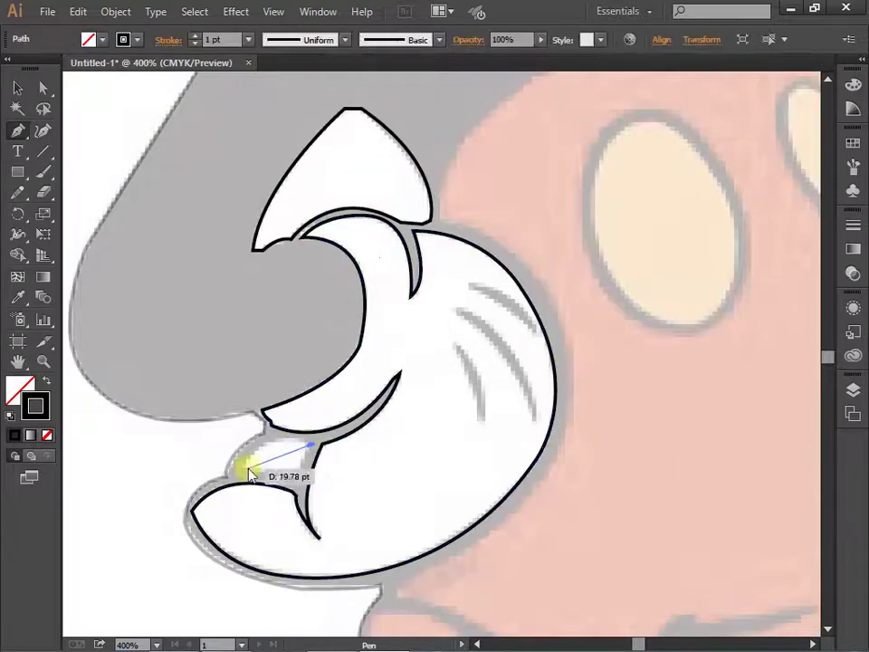
{"action": "left_click_drag", "start_coordinate": [243, 465], "coordinate": [227, 504]}
{"action": "left_click", "coordinate": [246, 471], "text": "ctrl"}
{"action": "left_click", "coordinate": [308, 445]}
{"action": "left_click", "coordinate": [308, 444]}
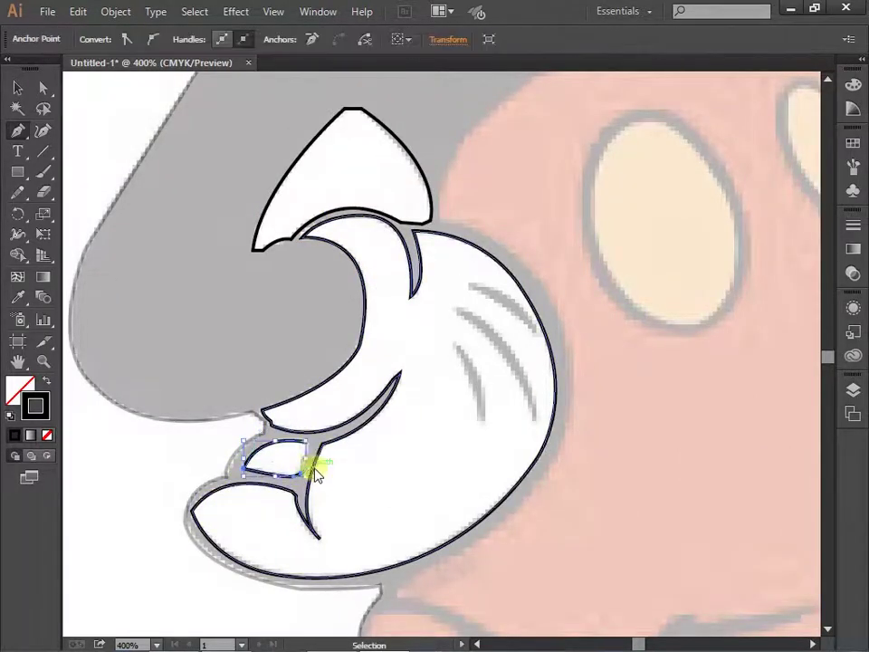
{"action": "scroll", "coordinate": [486, 452], "scroll_direction": "down", "scroll_amount": 1}
- Draw a thin crescent crease on the palm, then the upper crease curve
{"action": "left_click", "coordinate": [479, 426], "text": "ctrl"}
{"action": "left_click_drag", "start_coordinate": [479, 399], "coordinate": [480, 424]}
{"action": "left_click_drag", "start_coordinate": [455, 331], "coordinate": [456, 330]}
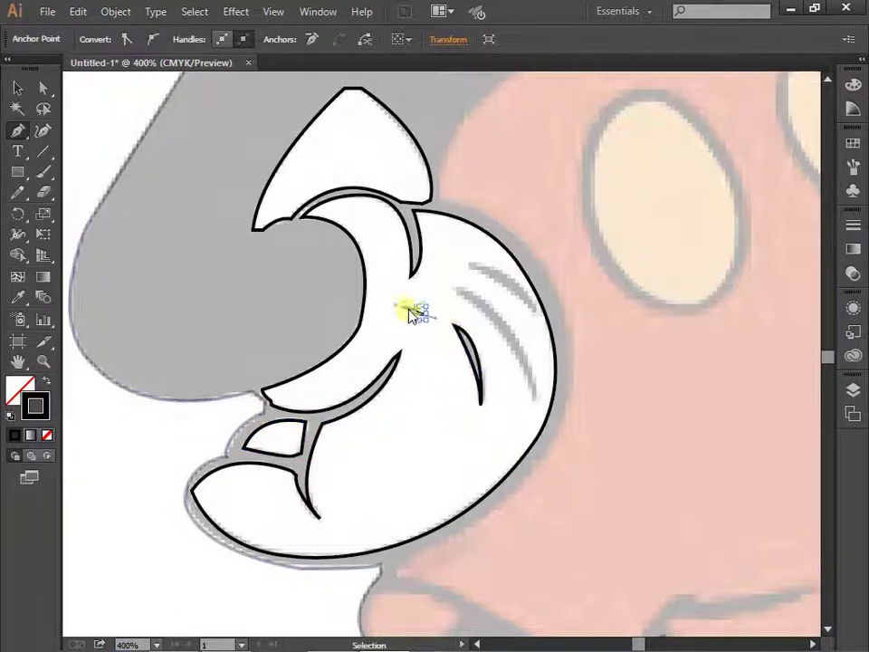
{"action": "scroll", "coordinate": [434, 434], "scroll_direction": "up", "scroll_amount": 1}
{"action": "left_click", "coordinate": [456, 311]}
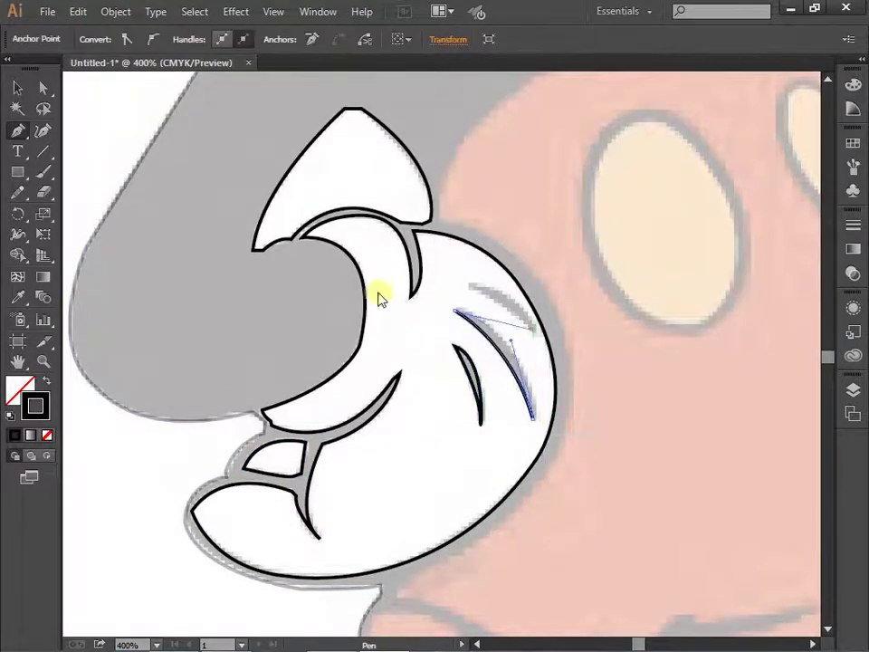
{"action": "left_click", "coordinate": [383, 291], "text": "ctrl"}
{"action": "left_click_drag", "start_coordinate": [534, 338], "coordinate": [549, 355]}
{"action": "scroll", "coordinate": [633, 588], "scroll_direction": "up", "scroll_amount": 2}
- Begin the left shoe outline with Pen anchors around the leg notch and crease tip
{"action": "scroll", "coordinate": [726, 430], "scroll_direction": "down", "scroll_amount": 3}
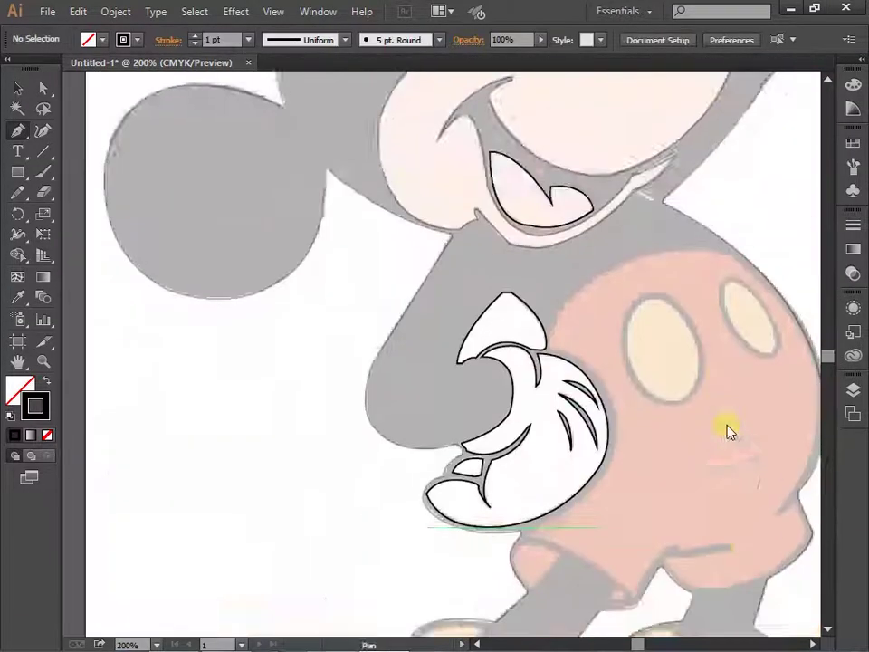
{"action": "scroll", "coordinate": [513, 345], "scroll_direction": "up", "scroll_amount": 3}
{"action": "left_click", "coordinate": [513, 343]}
{"action": "mouse_move", "coordinate": [480, 373]}
{"action": "left_mouse_down"}
{"action": "mouse_move", "coordinate": [479, 424]}
{"action": "mouse_move", "coordinate": [557, 417]}
{"action": "left_mouse_up"}
{"action": "left_click_drag", "start_coordinate": [580, 440], "coordinate": [402, 419]}
{"action": "left_click", "coordinate": [513, 416]}
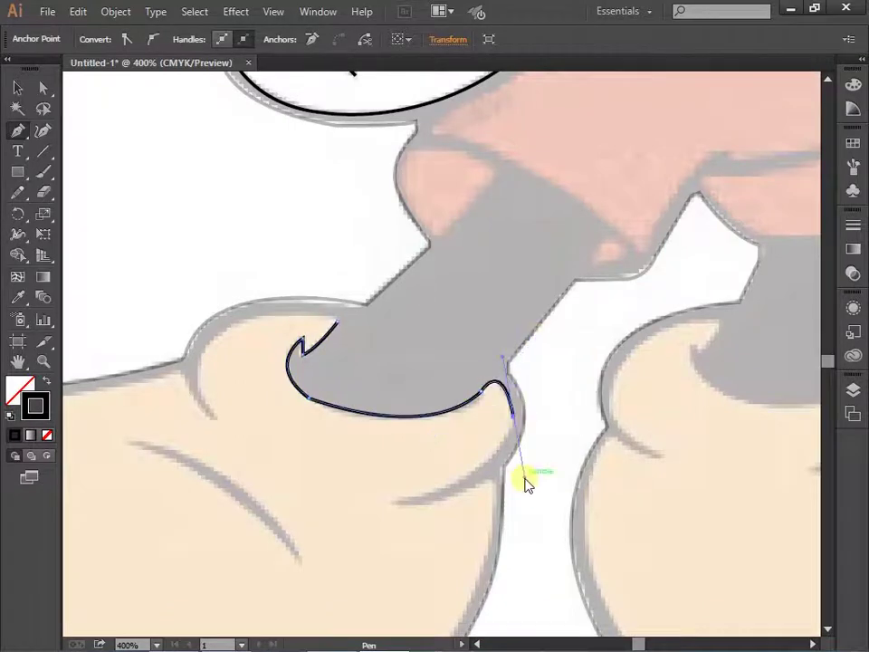
{"action": "left_click", "coordinate": [399, 502]}
{"action": "left_click_drag", "start_coordinate": [493, 481], "coordinate": [495, 485]}
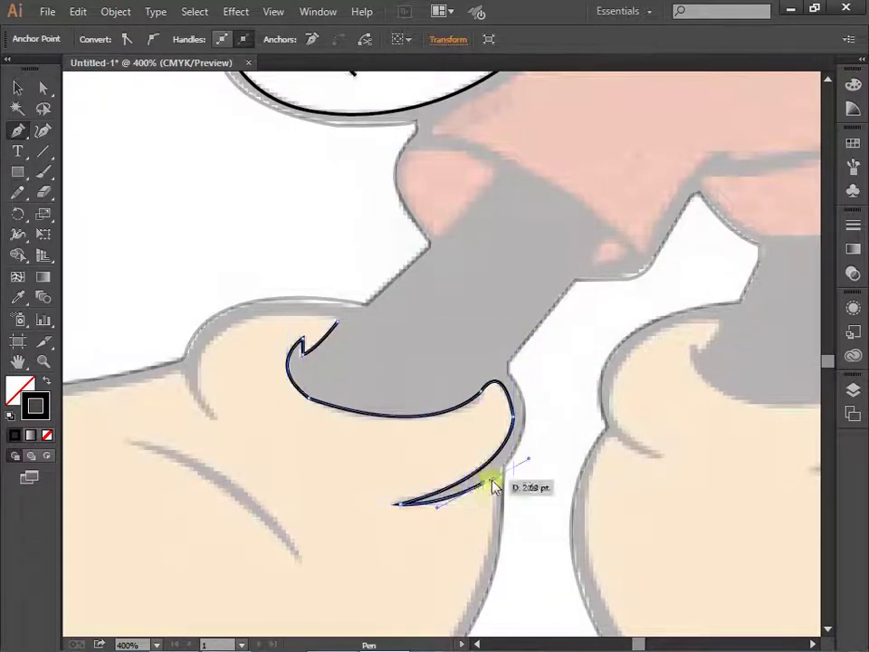
{"action": "left_click_drag", "start_coordinate": [496, 541], "coordinate": [465, 624]}
{"action": "key", "text": "v"}
- Continue the left shoe path along its bottom, top notch and toe bump, and close it
{"action": "key", "text": "ctrl+minus"}
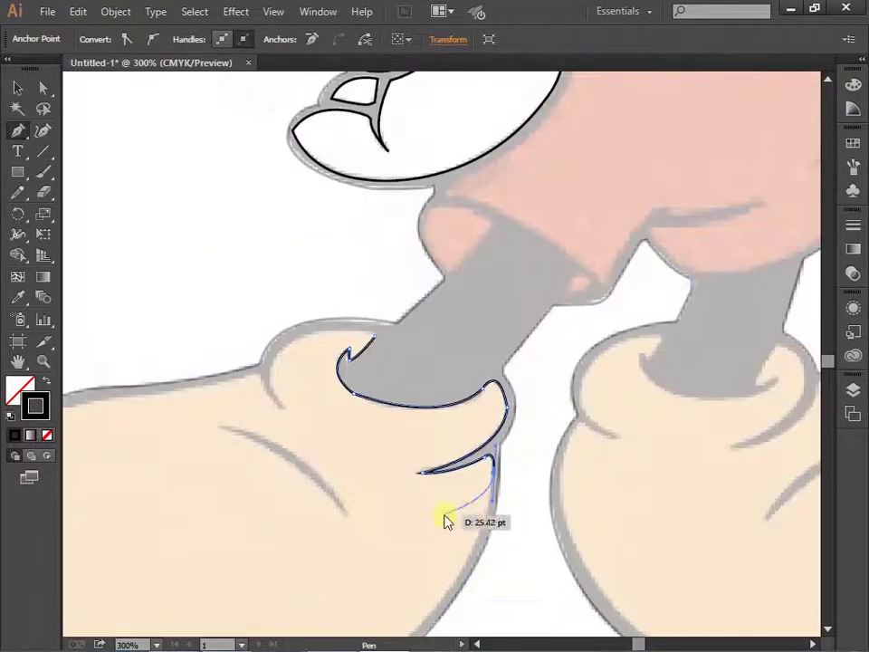
{"action": "scroll", "coordinate": [445, 519], "scroll_direction": "down", "scroll_amount": 2}
{"action": "scroll", "coordinate": [469, 562], "scroll_direction": "down", "scroll_amount": 2}
{"action": "scroll", "coordinate": [407, 507], "scroll_direction": "down", "scroll_amount": 5}
{"action": "scroll", "coordinate": [407, 489], "scroll_direction": "left", "scroll_amount": 7}
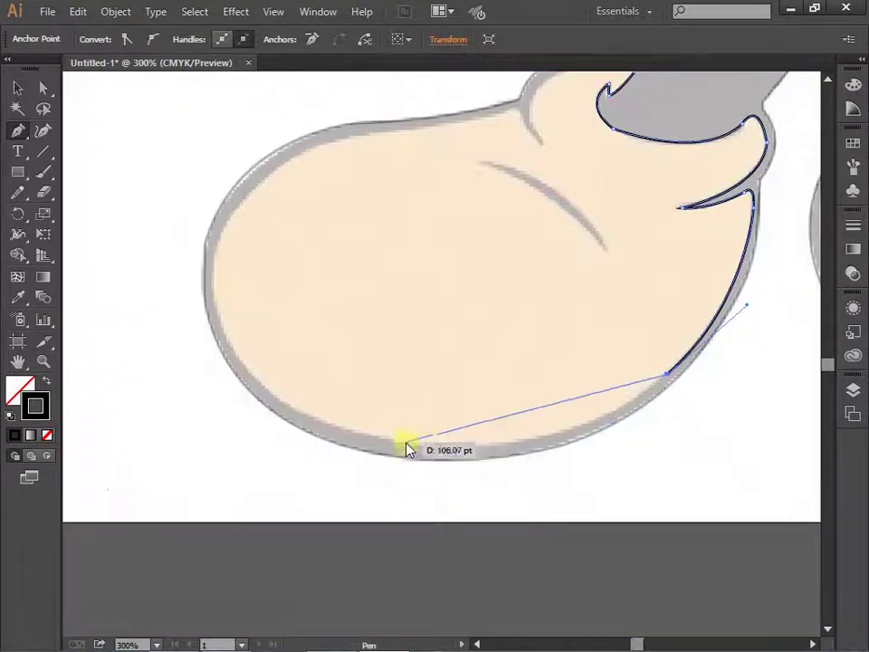
{"action": "left_click_drag", "start_coordinate": [404, 446], "coordinate": [253, 411]}
{"action": "left_click_drag", "start_coordinate": [223, 336], "coordinate": [272, 165]}
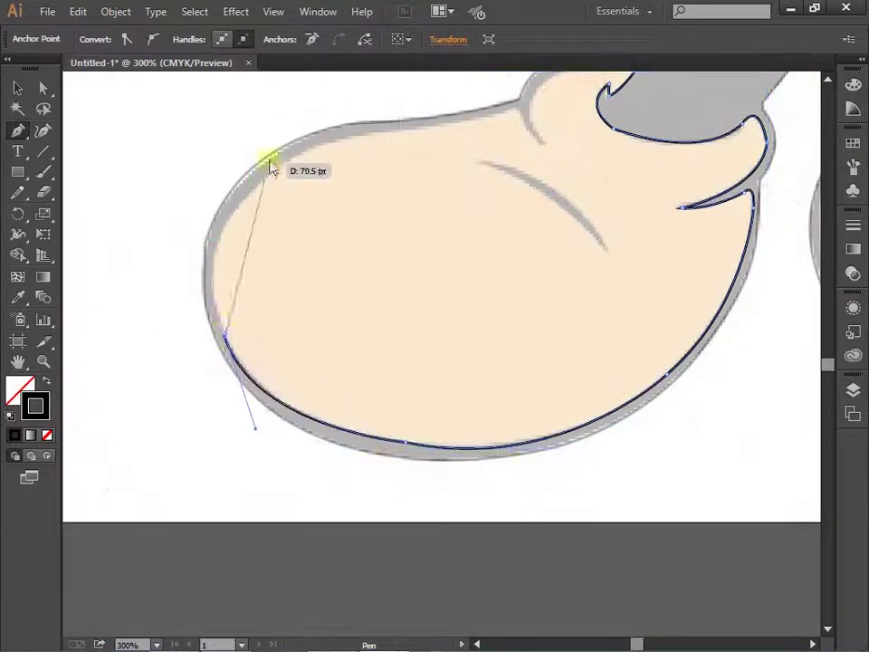
{"action": "scroll", "coordinate": [441, 242], "scroll_direction": "up", "scroll_amount": 3}
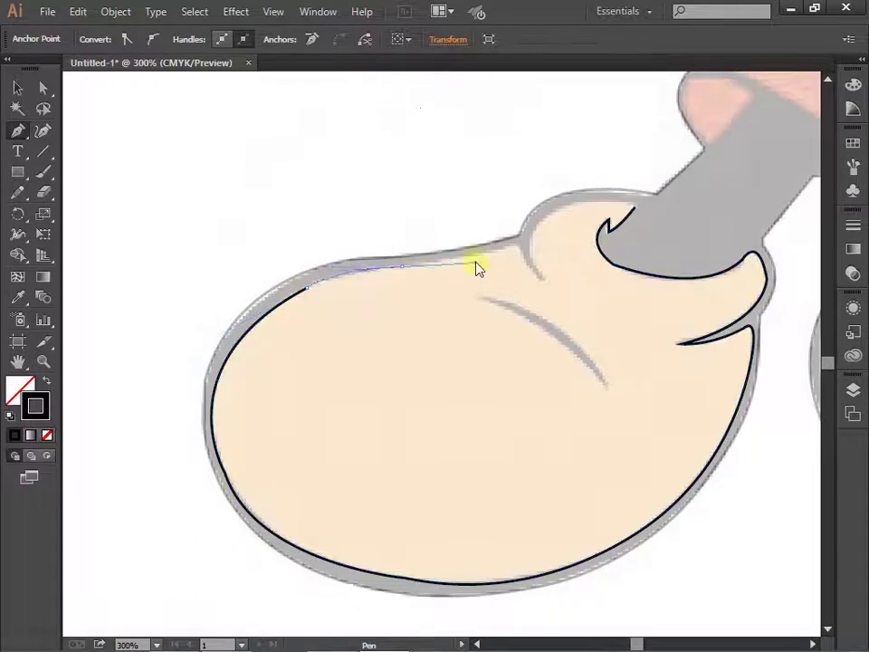
{"action": "left_click", "coordinate": [516, 243]}
{"action": "left_click", "coordinate": [540, 277]}
{"action": "left_click_drag", "start_coordinate": [576, 201], "coordinate": [570, 203]}
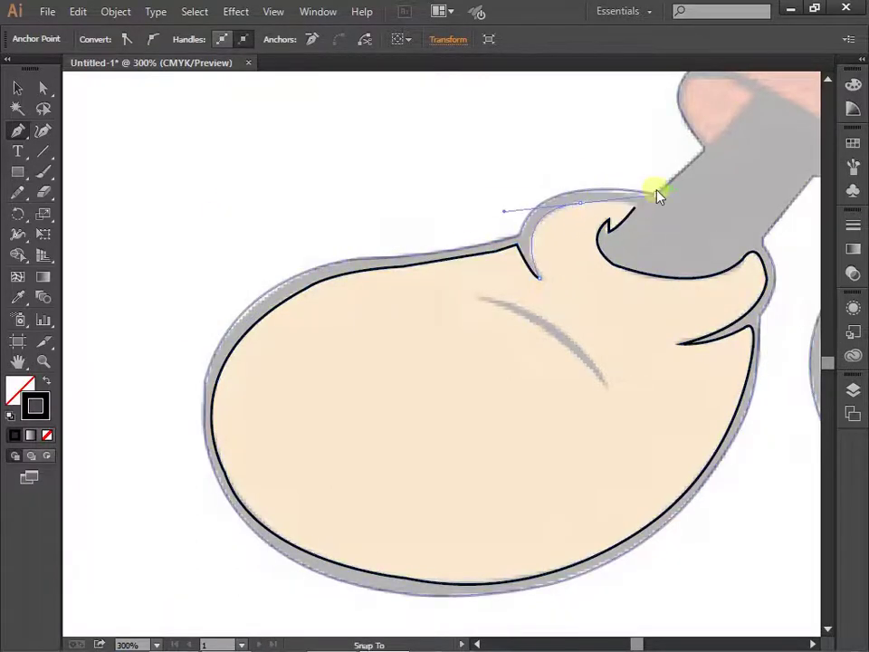
{"action": "left_click", "coordinate": [633, 208]}
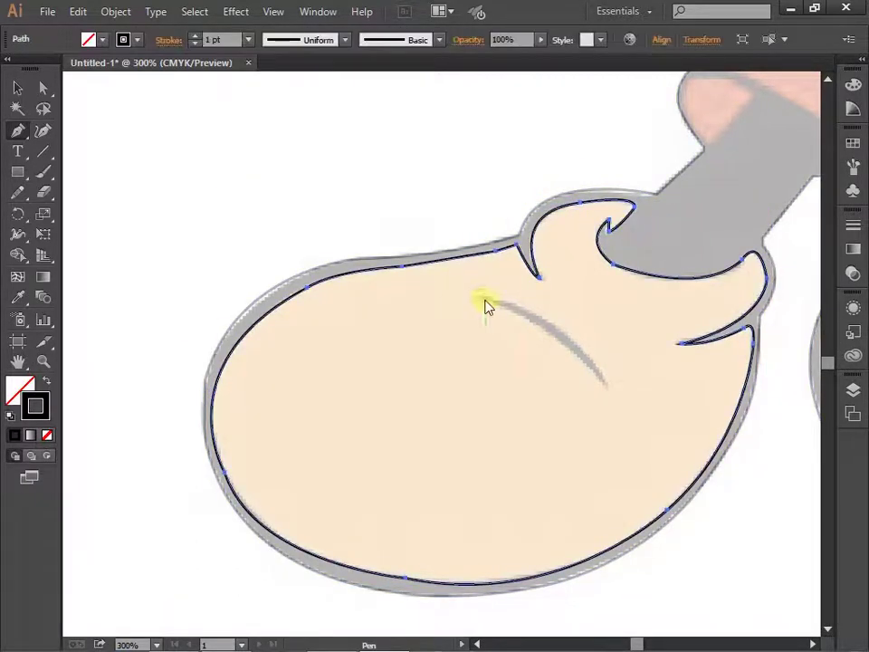
- Start the right shoe outline around the leg notch, hook tip and crease tip
{"action": "left_click_drag", "start_coordinate": [600, 382], "coordinate": [603, 417]}
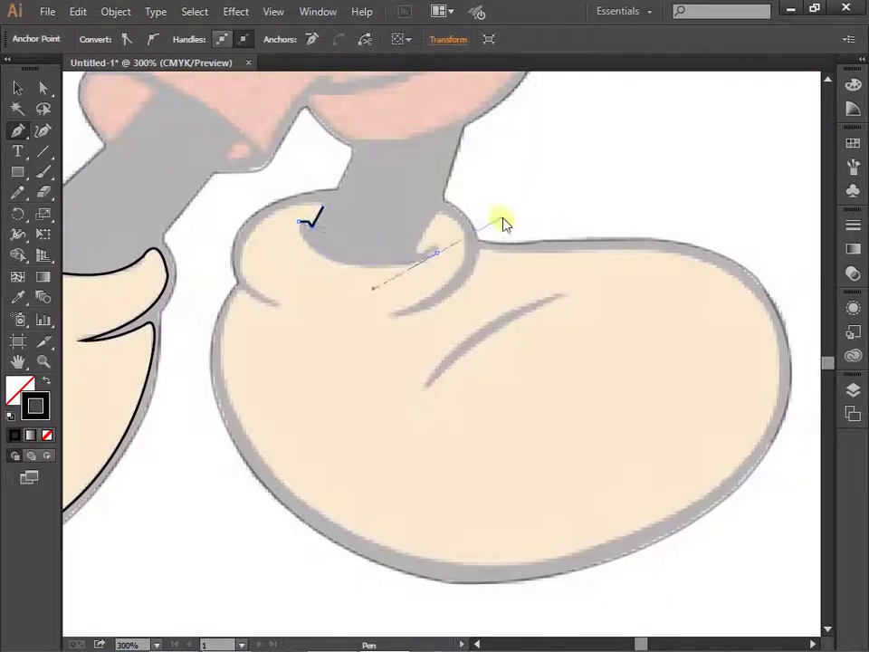
{"action": "left_click_drag", "start_coordinate": [436, 252], "coordinate": [443, 275]}
{"action": "scroll", "coordinate": [436, 248], "scroll_direction": "up", "scroll_amount": 4}
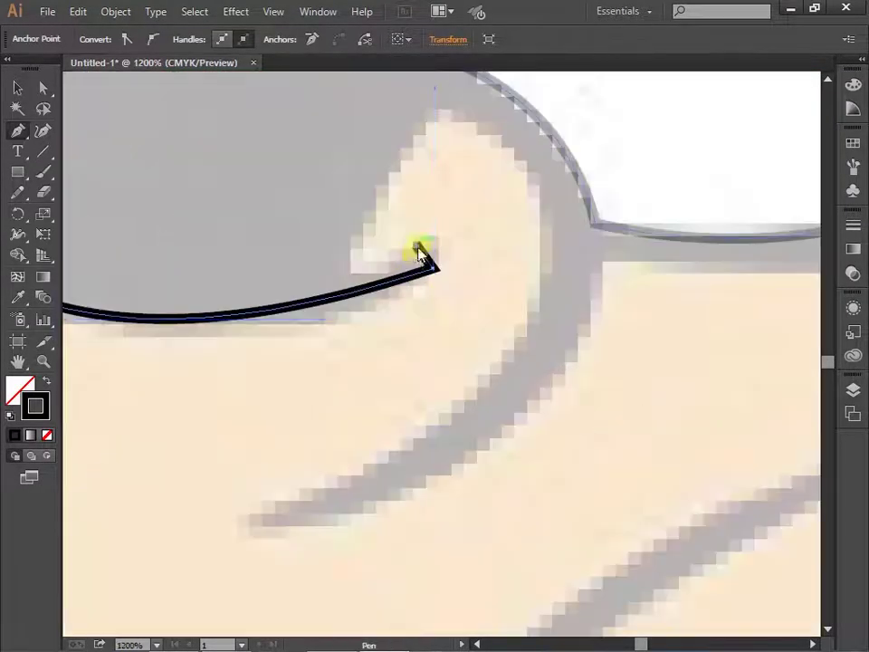
{"action": "scroll", "coordinate": [418, 251], "scroll_direction": "down", "scroll_amount": 2}
{"action": "left_click_drag", "start_coordinate": [394, 194], "coordinate": [421, 192]}
{"action": "mouse_move", "coordinate": [436, 308]}
{"action": "left_mouse_down"}
{"action": "mouse_move", "coordinate": [404, 356]}
{"action": "mouse_move", "coordinate": [339, 401]}
{"action": "left_mouse_up"}
{"action": "left_click", "coordinate": [305, 400]}
{"action": "scroll", "coordinate": [380, 367], "scroll_direction": "up", "scroll_amount": 3}
{"action": "scroll", "coordinate": [378, 374], "scroll_direction": "down", "scroll_amount": 2}
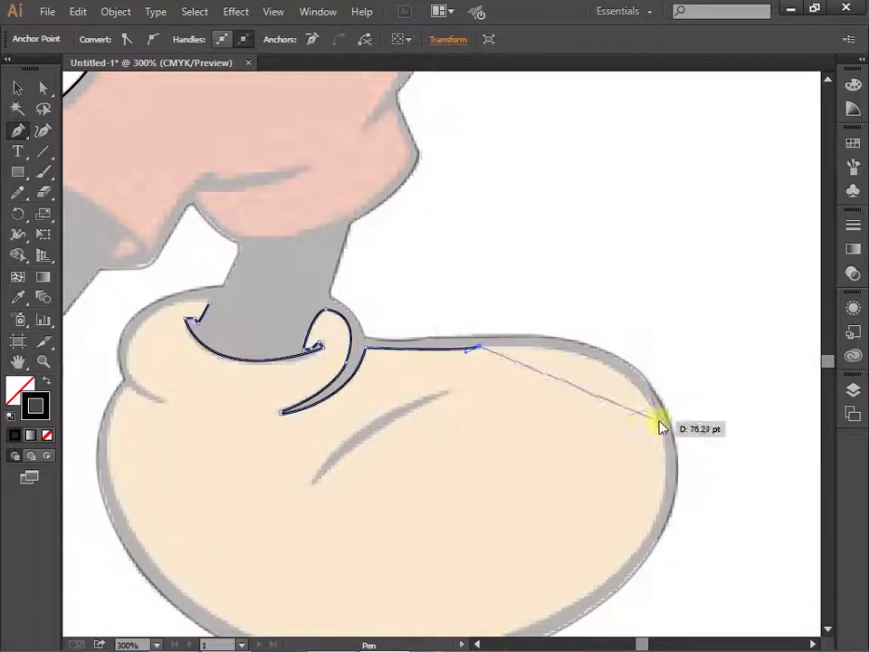
{"action": "left_click_drag", "start_coordinate": [660, 427], "coordinate": [656, 450]}
{"action": "scroll", "coordinate": [655, 450], "scroll_direction": "down", "scroll_amount": 2}
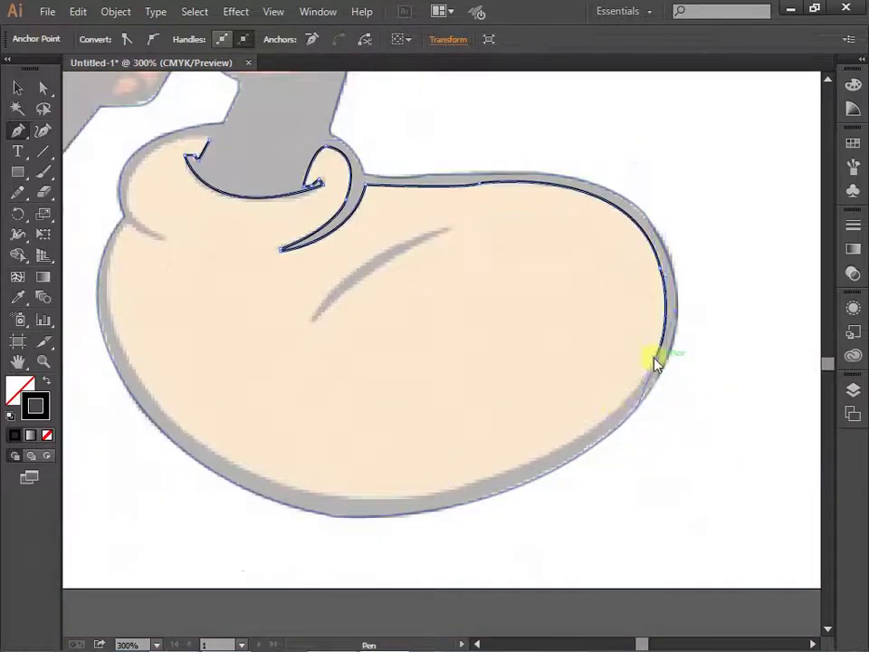
- Trace the right shoe's bottom edge and left notch, closing the path at the top
{"action": "left_click_drag", "start_coordinate": [431, 499], "coordinate": [239, 545]}
{"action": "scroll", "coordinate": [434, 500], "scroll_direction": "left", "scroll_amount": 2}
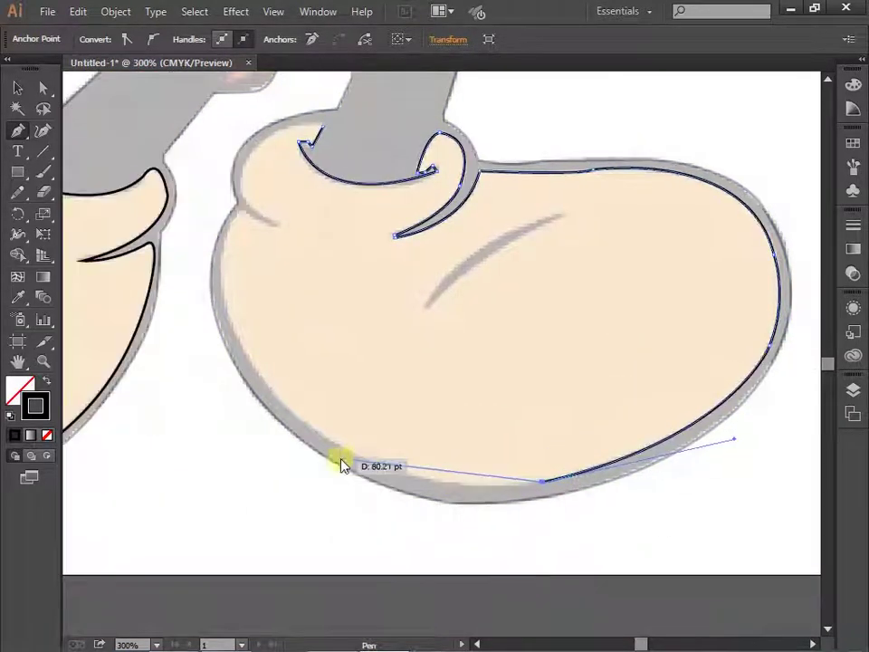
{"action": "left_click_drag", "start_coordinate": [389, 469], "coordinate": [362, 462]}
{"action": "scroll", "coordinate": [299, 440], "scroll_direction": "up", "scroll_amount": 2}
{"action": "scroll", "coordinate": [298, 440], "scroll_direction": "left", "scroll_amount": 1}
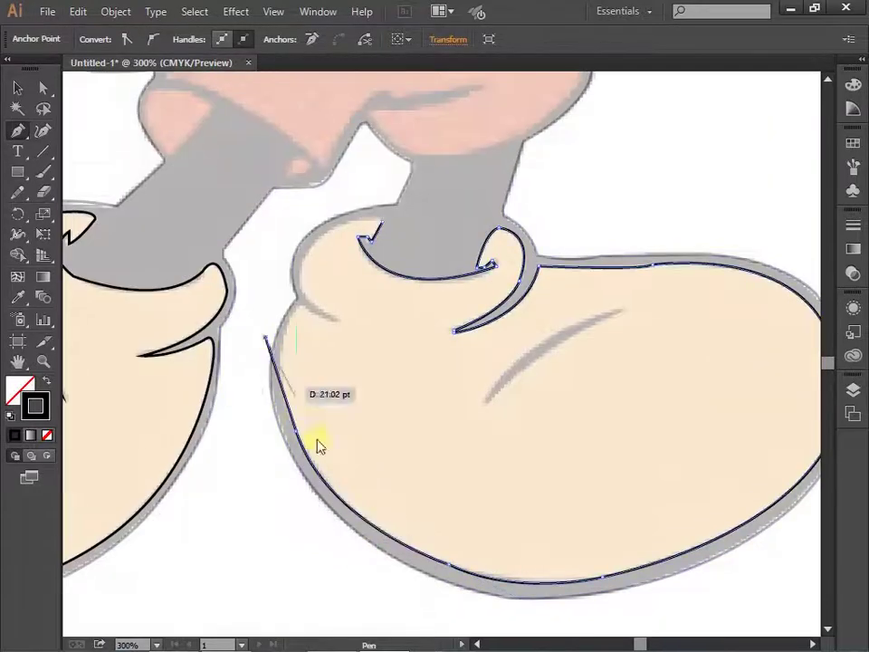
{"action": "scroll", "coordinate": [304, 310], "scroll_direction": "up", "scroll_amount": 3}
{"action": "left_click_drag", "start_coordinate": [338, 331], "coordinate": [339, 332]}
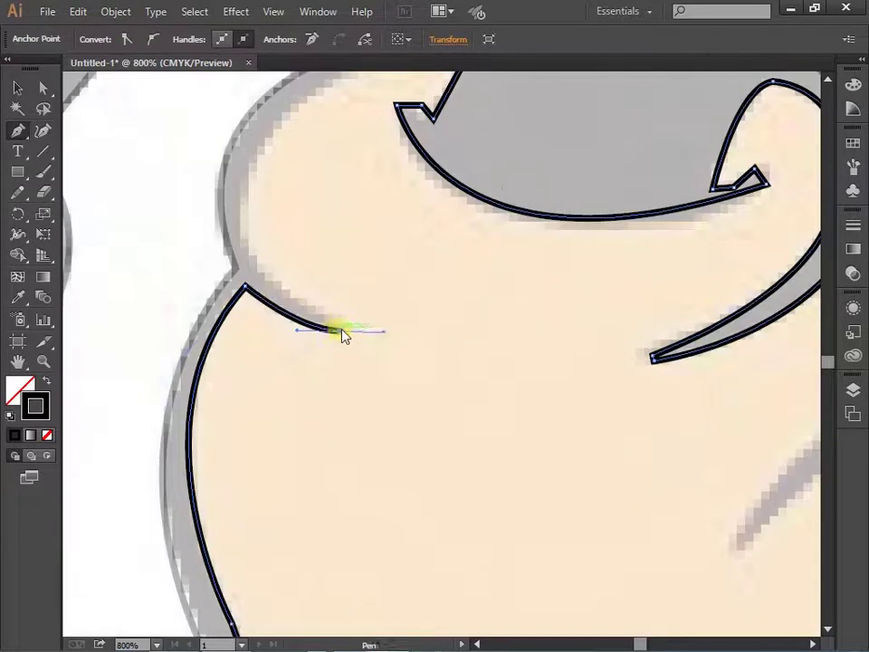
{"action": "scroll", "coordinate": [339, 332], "scroll_direction": "down", "scroll_amount": 2}
{"action": "left_click", "coordinate": [291, 290]}
{"action": "left_click_drag", "start_coordinate": [396, 188], "coordinate": [475, 184]}
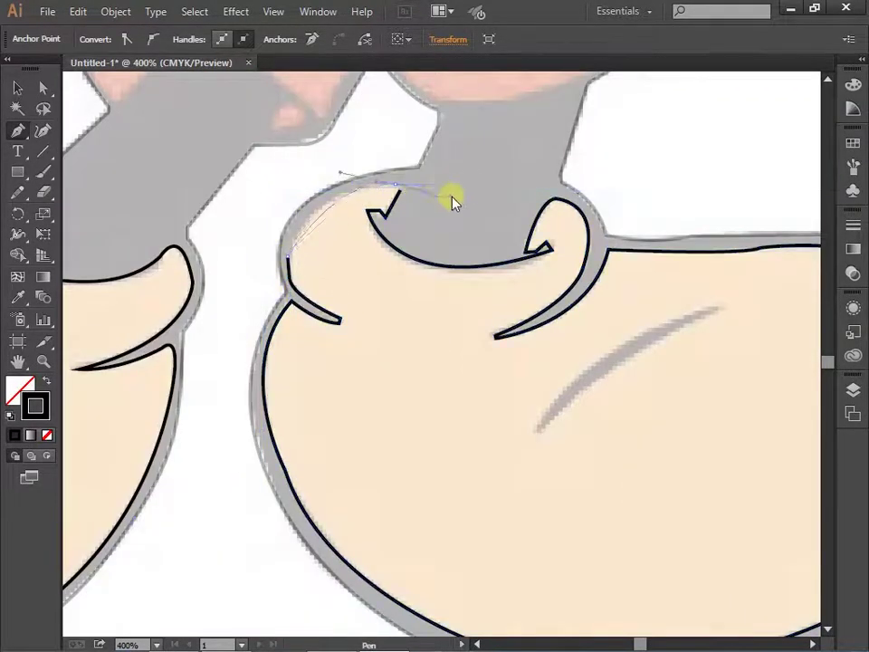
- Draw a crescent-shaped crease over the grey mark on the right shoe
{"action": "left_click", "coordinate": [716, 314]}
{"action": "left_click_drag", "start_coordinate": [539, 423], "coordinate": [567, 397]}
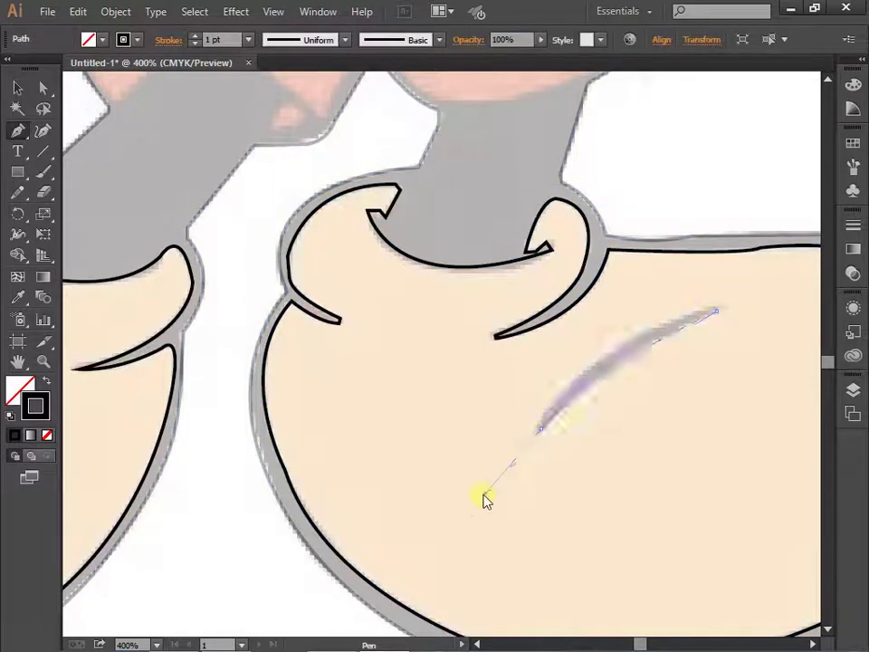
{"action": "scroll", "coordinate": [577, 391], "scroll_direction": "up", "scroll_amount": 2}
{"action": "scroll", "coordinate": [577, 391], "scroll_direction": "right", "scroll_amount": 5}
{"action": "left_click", "coordinate": [624, 384], "text": "ctrl"}
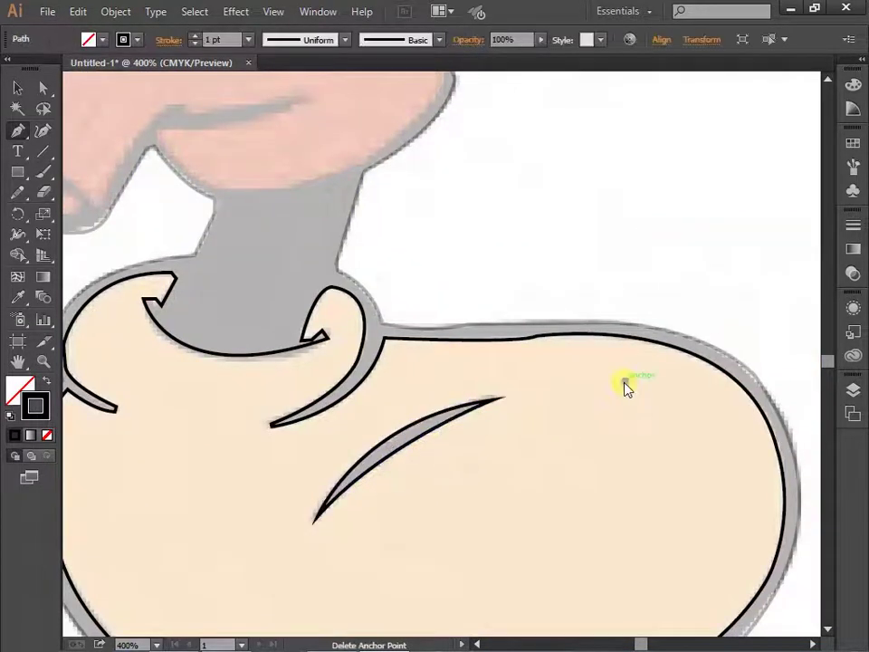
{"action": "scroll", "coordinate": [625, 384], "scroll_direction": "down", "scroll_amount": 4}
{"action": "scroll", "coordinate": [283, 446], "scroll_direction": "up", "scroll_amount": 4}
- Outline the pink patch above the left leg and the small gap shape between the legs
{"action": "scroll", "coordinate": [325, 353], "scroll_direction": "up", "scroll_amount": 3}
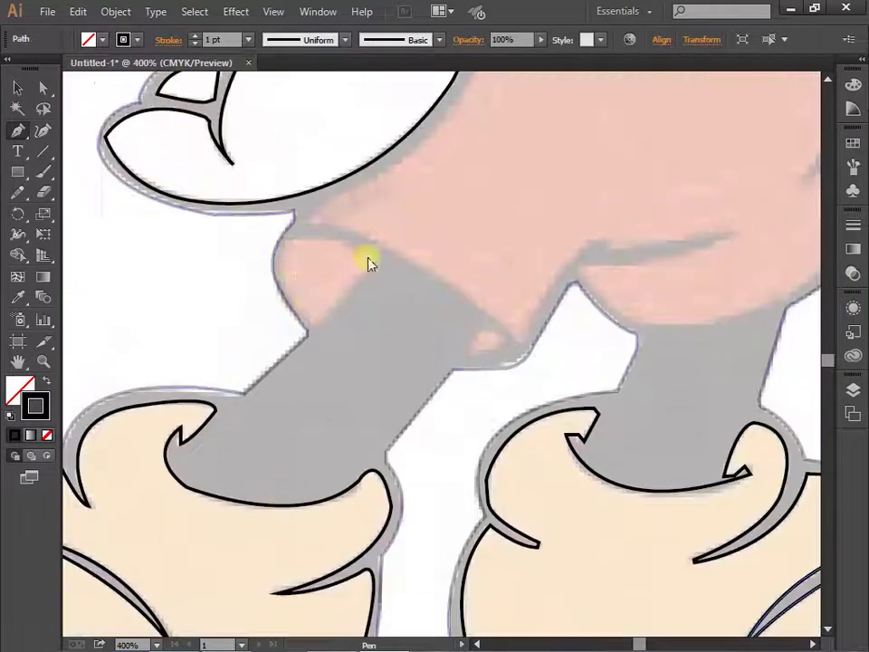
{"action": "left_click", "coordinate": [368, 262]}
{"action": "left_click_drag", "start_coordinate": [319, 326], "coordinate": [287, 265]}
{"action": "left_click", "coordinate": [394, 297], "text": "ctrl"}
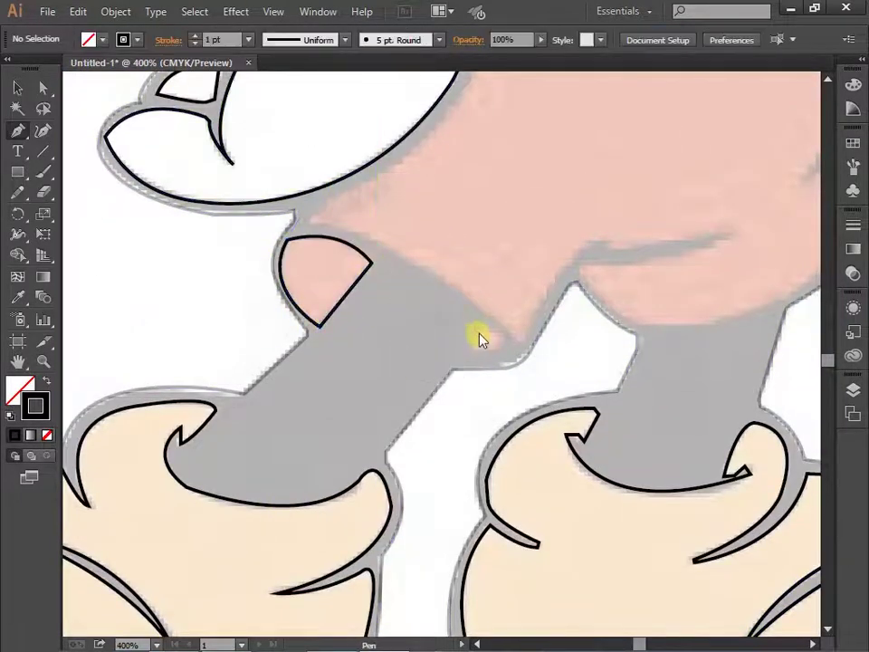
{"action": "left_click", "coordinate": [475, 340]}
{"action": "left_click", "coordinate": [501, 342]}
{"action": "left_click", "coordinate": [468, 349]}
{"action": "left_click", "coordinate": [475, 340]}
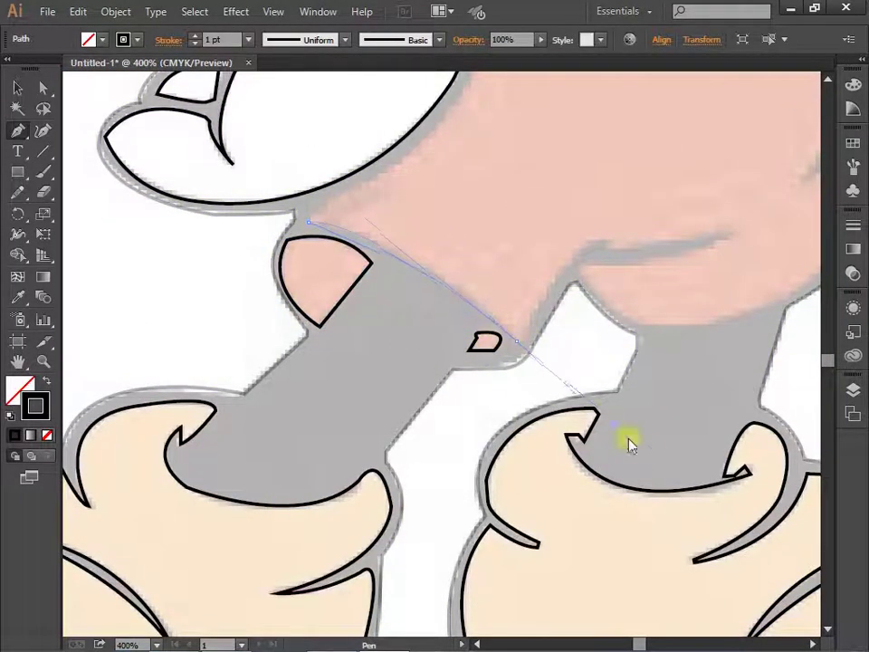
- Trace the shorts outline along the bottom hem, right side and left edge
{"action": "left_click_drag", "start_coordinate": [667, 478], "coordinate": [524, 404]}
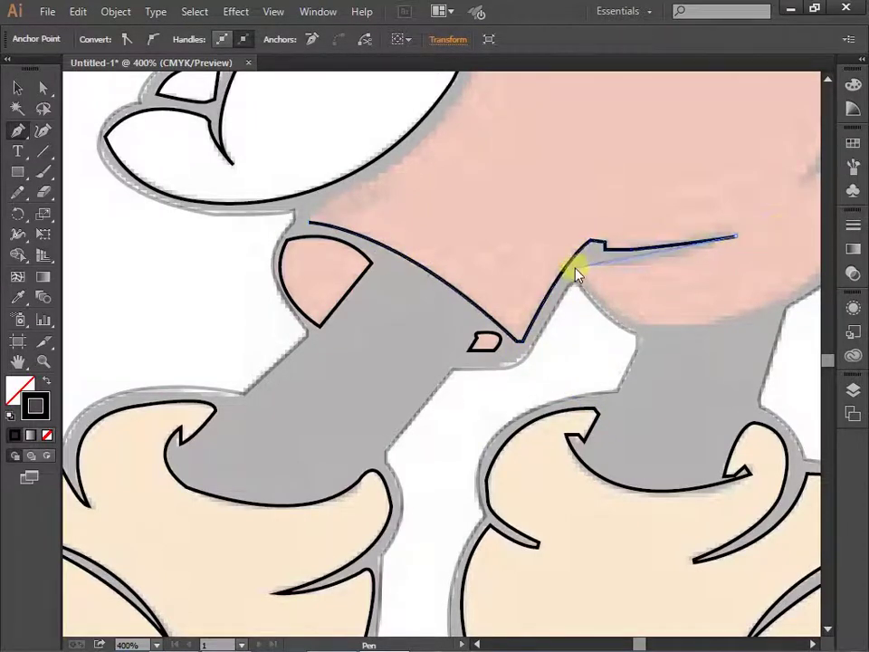
{"action": "left_click_drag", "start_coordinate": [626, 326], "coordinate": [694, 366]}
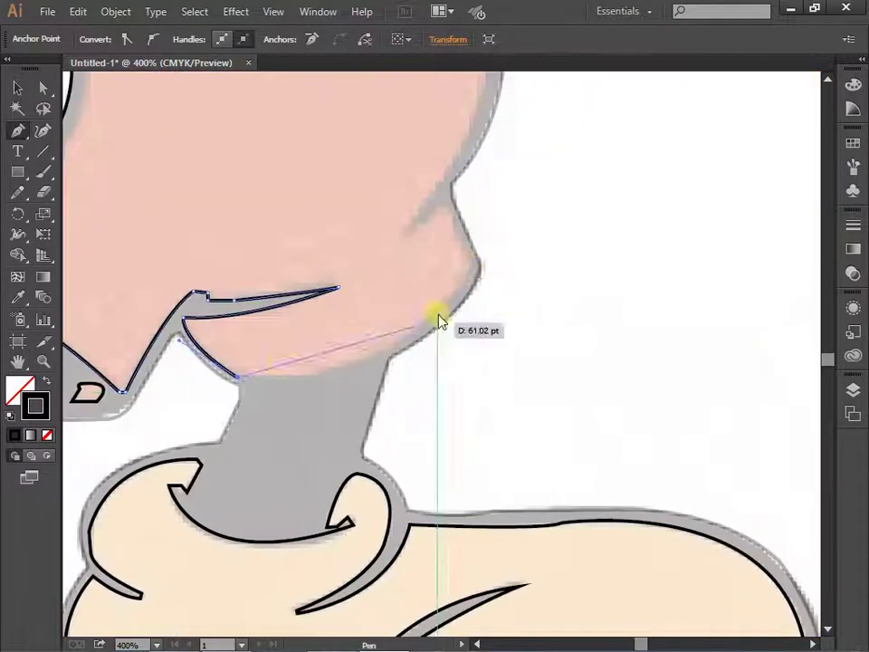
{"action": "mouse_move", "coordinate": [469, 263]}
{"action": "left_mouse_down"}
{"action": "mouse_move", "coordinate": [527, 141]}
{"action": "mouse_move", "coordinate": [412, 233]}
{"action": "left_mouse_up"}
{"action": "key", "text": "ctrl+minus"}
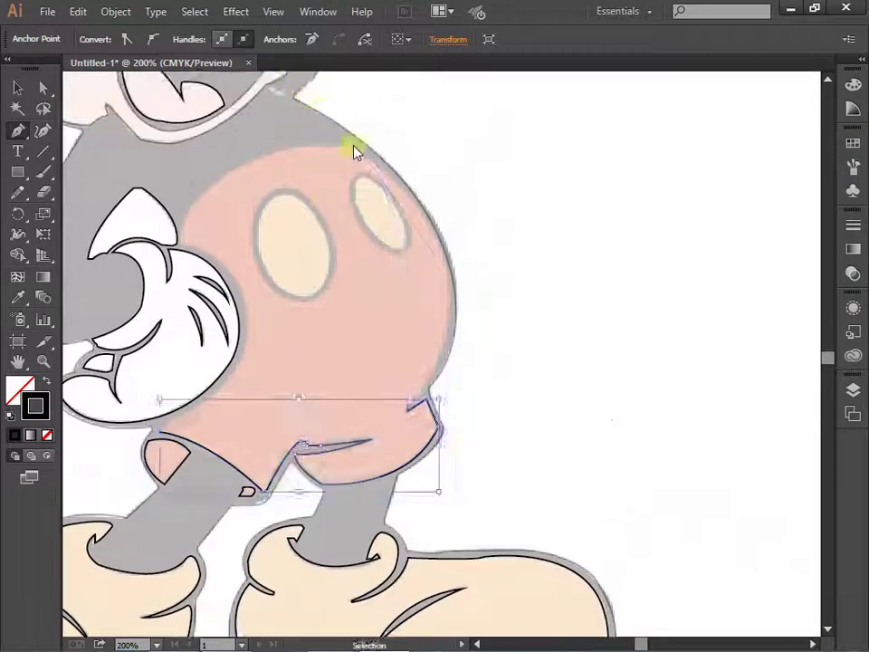
{"action": "key", "text": "ctrl+minus"}
{"action": "key", "text": "ctrl+minus"}
{"action": "key", "text": "ctrl+plus"}
{"action": "left_click_drag", "start_coordinate": [368, 345], "coordinate": [260, 253]}
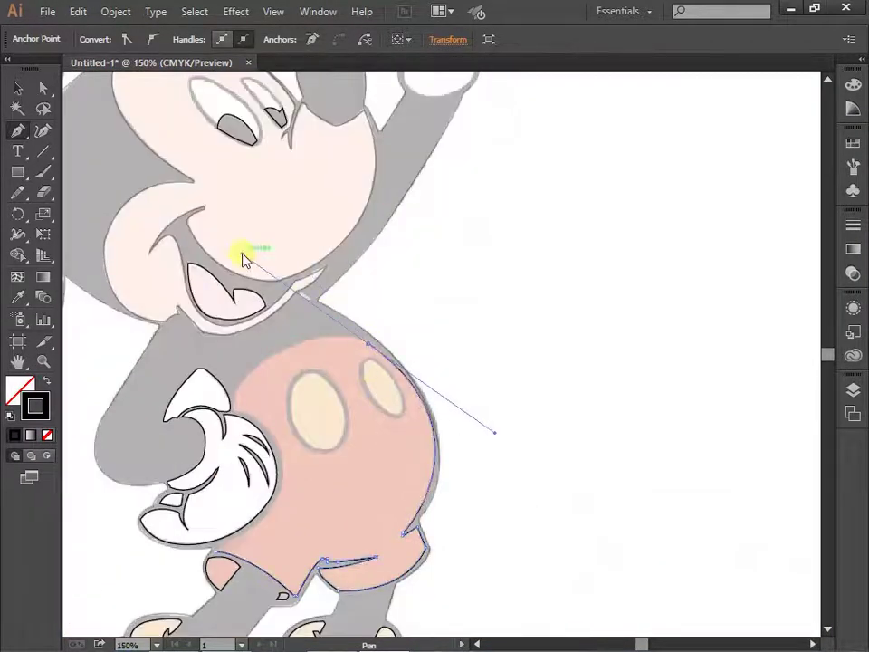
{"action": "key", "text": "ctrl+plus"}
{"action": "key", "text": "ctrl+plus"}
{"action": "key", "text": "ctrl+plus"}
{"action": "key", "text": "ctrl+minus"}
{"action": "key", "text": "ctrl+minus"}
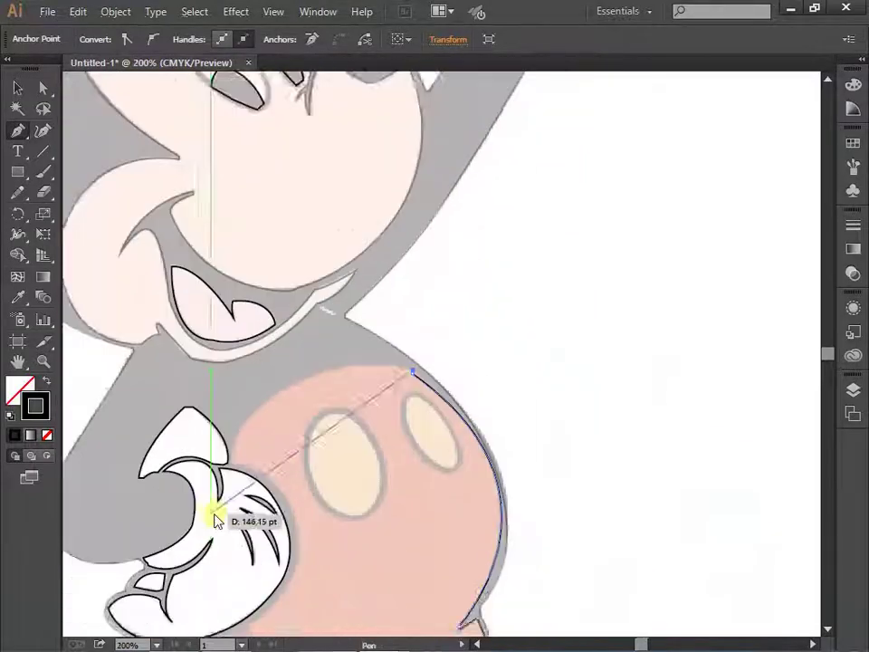
{"action": "key", "text": "ctrl+plus"}
{"action": "left_click_drag", "start_coordinate": [355, 457], "coordinate": [479, 460]}
{"action": "key", "text": "ctrl+minus"}
{"action": "key", "text": "ctrl+minus"}
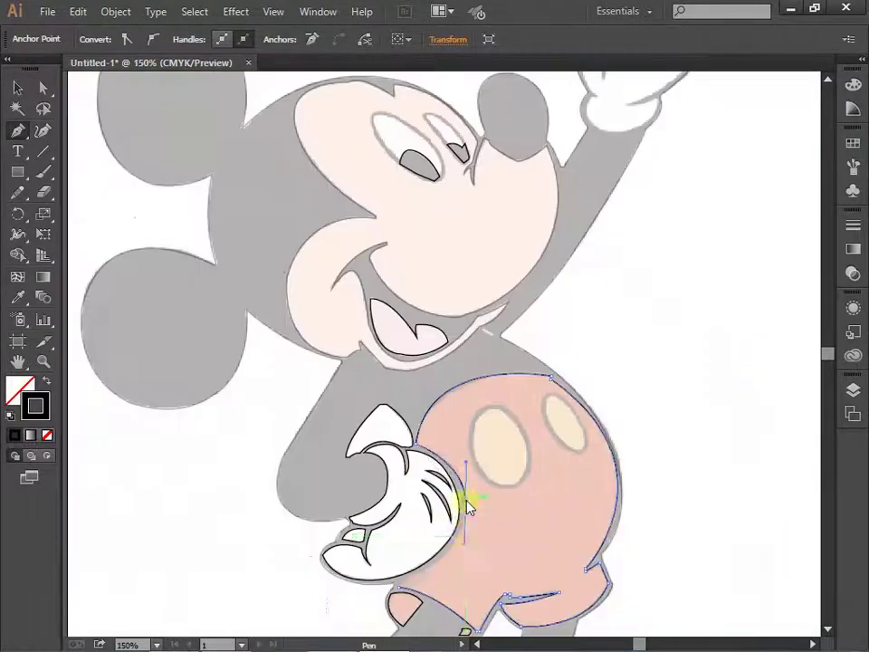
{"action": "key", "text": "ctrl+plus"}
{"action": "key", "text": "ctrl+plus"}
{"action": "key", "text": "ctrl+plus"}
{"action": "key", "text": "ctrl+minus"}
{"action": "key", "text": "ctrl+minus"}
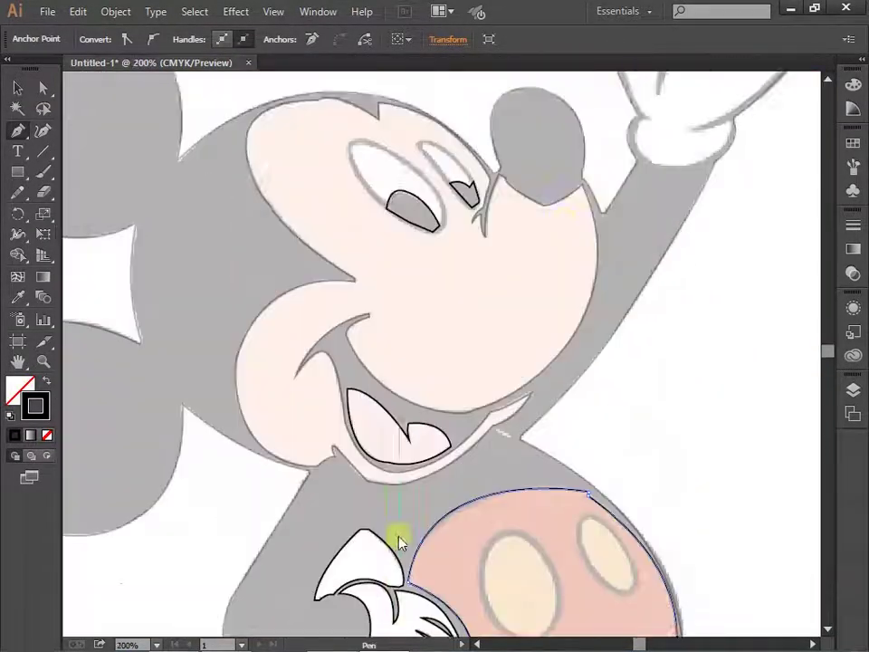
- Start a new path along the raised glove's thumb edge
{"action": "scroll", "coordinate": [594, 302], "scroll_direction": "up", "scroll_amount": 5}
{"action": "left_click_drag", "start_coordinate": [595, 301], "coordinate": [527, 320]}
{"action": "left_click_drag", "start_coordinate": [482, 371], "coordinate": [543, 348]}
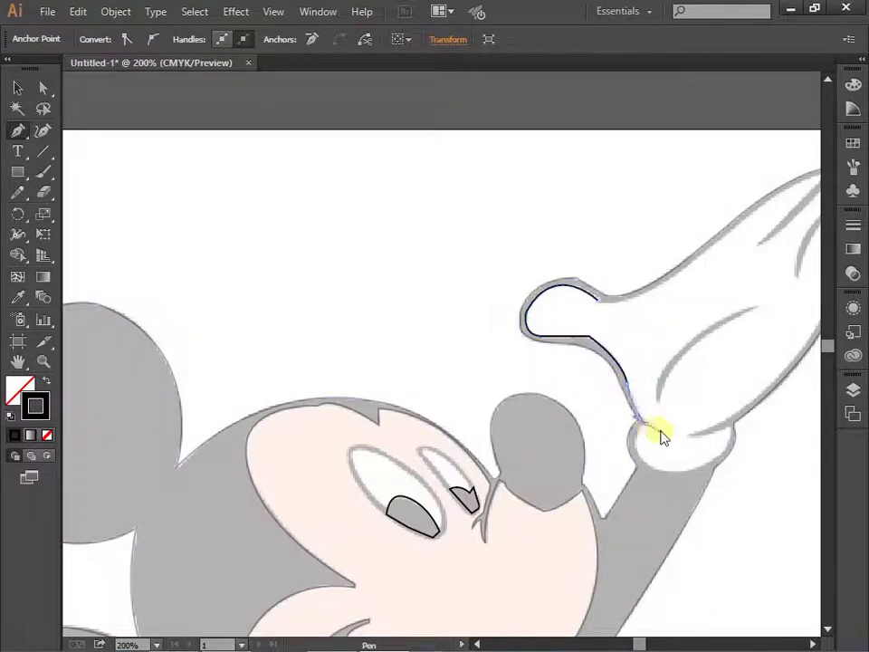
- Trace the glove outline up its right edge and around the tip, using corner anchors
{"action": "scroll", "coordinate": [654, 456], "scroll_direction": "down", "scroll_amount": 3}
{"action": "scroll", "coordinate": [747, 394], "scroll_direction": "right", "scroll_amount": 2}
{"action": "left_click_drag", "start_coordinate": [594, 376], "coordinate": [589, 326]}
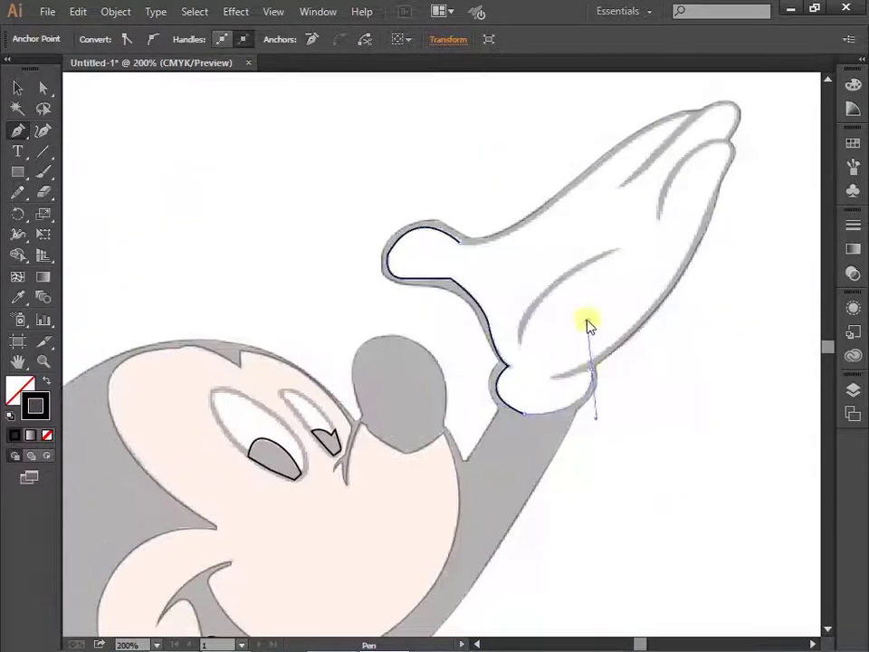
{"action": "left_click", "coordinate": [549, 374]}
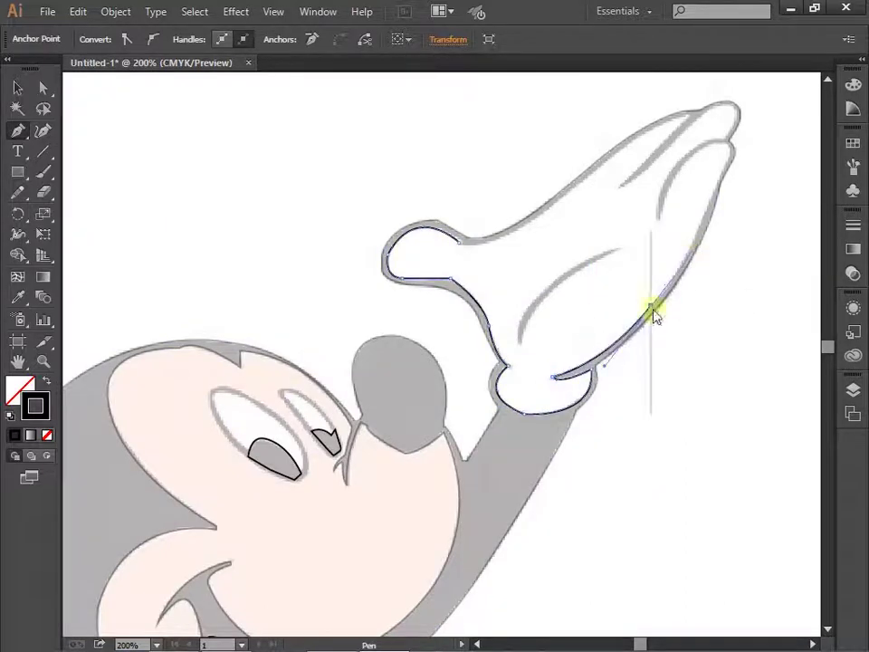
{"action": "left_click_drag", "start_coordinate": [702, 226], "coordinate": [703, 196]}
{"action": "left_click", "coordinate": [702, 227]}
{"action": "key", "text": "ctrl+plus"}
{"action": "left_click_drag", "start_coordinate": [597, 303], "coordinate": [595, 325]}
{"action": "left_click", "coordinate": [539, 323]}
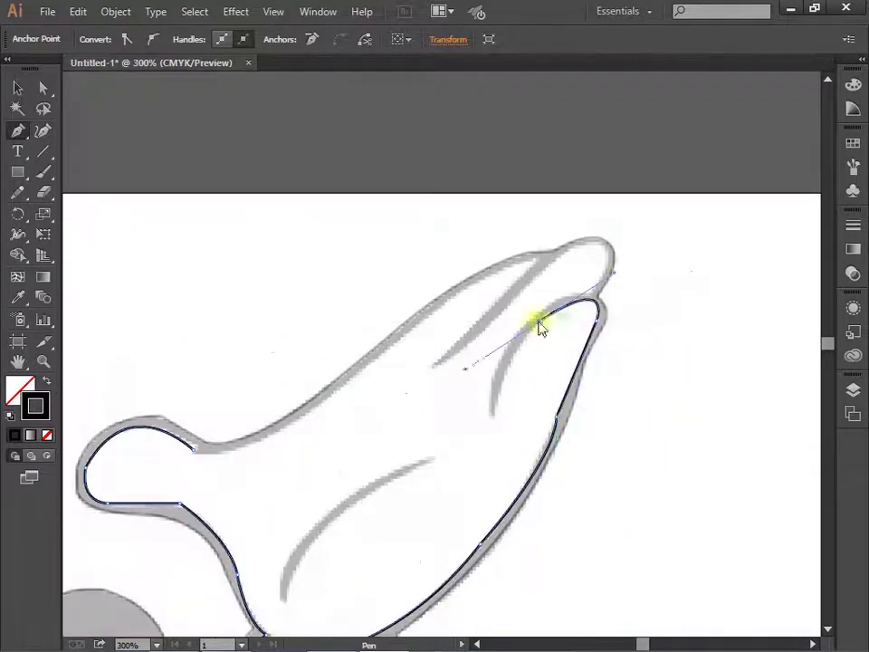
{"action": "left_click_drag", "start_coordinate": [493, 414], "coordinate": [475, 494]}
{"action": "left_click", "coordinate": [493, 412]}
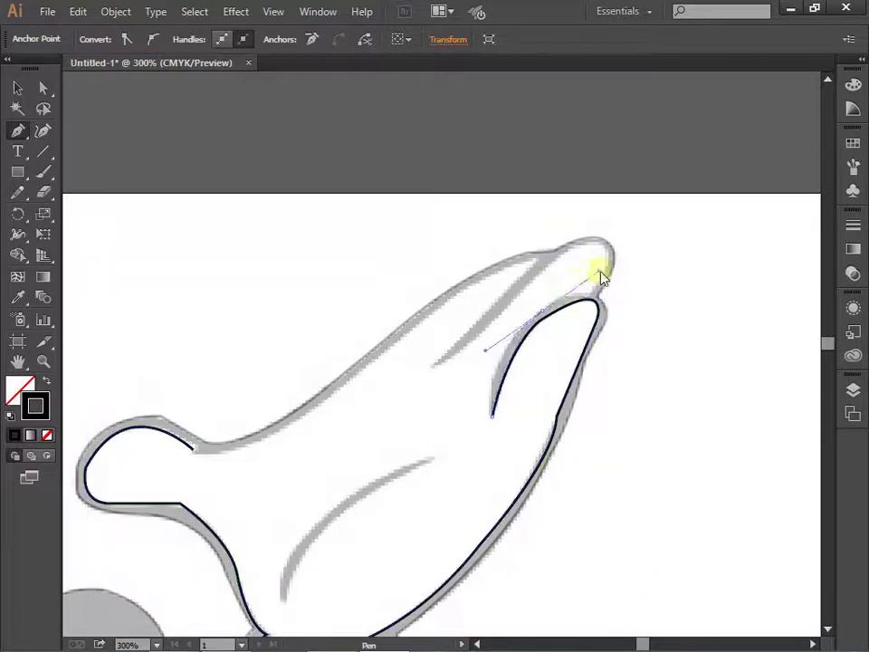
{"action": "mouse_move", "coordinate": [584, 294]}
{"action": "left_mouse_down"}
{"action": "mouse_move", "coordinate": [561, 264]}
{"action": "mouse_move", "coordinate": [582, 243]}
{"action": "left_mouse_up"}
- Draw the narrow finger line and the glove's shading stroke as separate paths
{"action": "left_click_drag", "start_coordinate": [485, 327], "coordinate": [432, 371]}
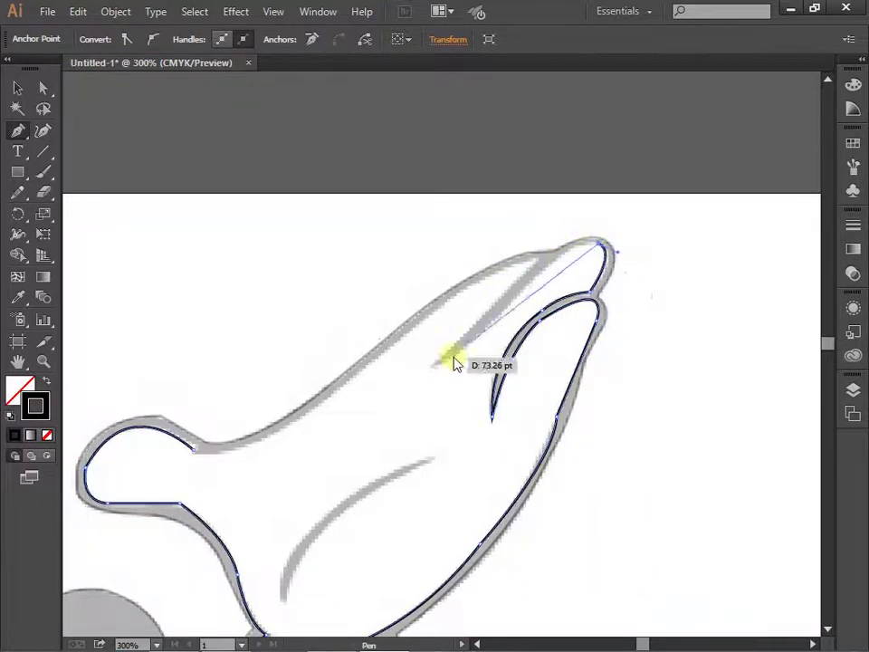
{"action": "mouse_move", "coordinate": [536, 263]}
{"action": "left_mouse_down"}
{"action": "mouse_move", "coordinate": [562, 242]}
{"action": "mouse_move", "coordinate": [537, 265]}
{"action": "left_mouse_up"}
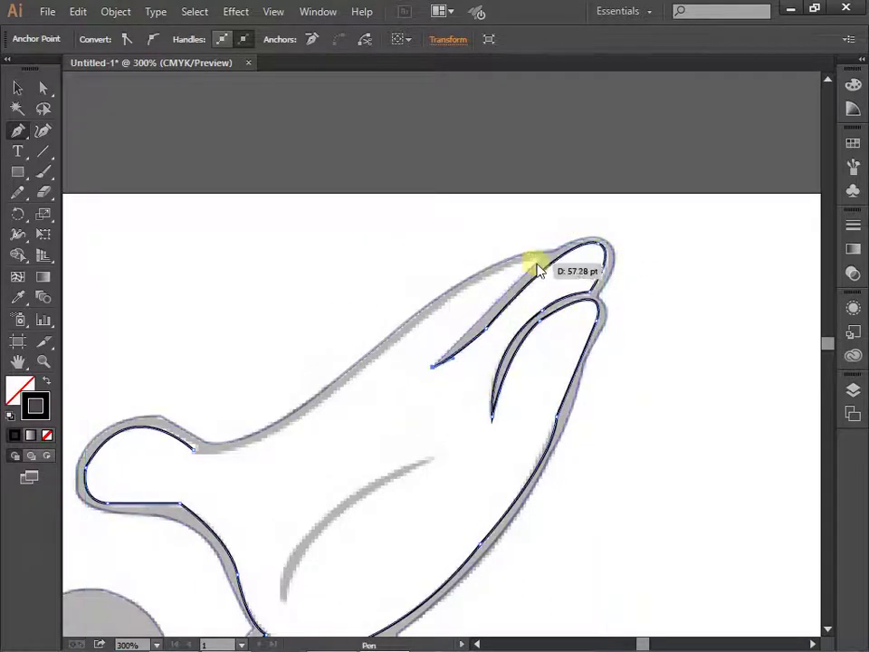
{"action": "left_click_drag", "start_coordinate": [375, 355], "coordinate": [243, 475]}
{"action": "left_click_drag", "start_coordinate": [192, 449], "coordinate": [160, 417]}
{"action": "scroll", "coordinate": [442, 381], "scroll_direction": "down", "scroll_amount": 3}
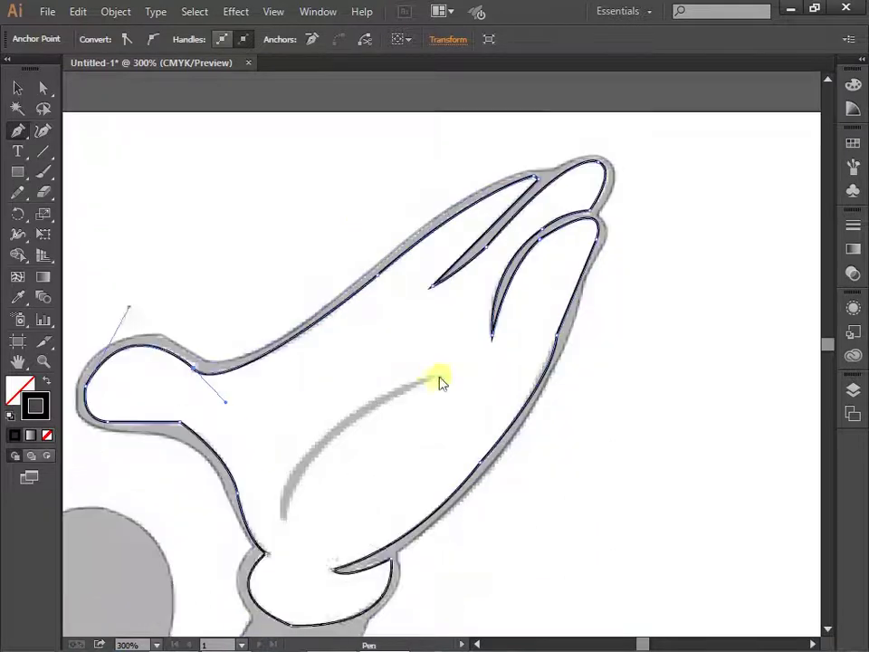
{"action": "left_click", "coordinate": [436, 374]}
{"action": "left_click_drag", "start_coordinate": [285, 519], "coordinate": [271, 608]}
{"action": "mouse_move", "coordinate": [433, 376]}
{"action": "left_mouse_down"}
{"action": "mouse_move", "coordinate": [421, 395]}
{"action": "mouse_move", "coordinate": [616, 304]}
{"action": "left_mouse_up"}
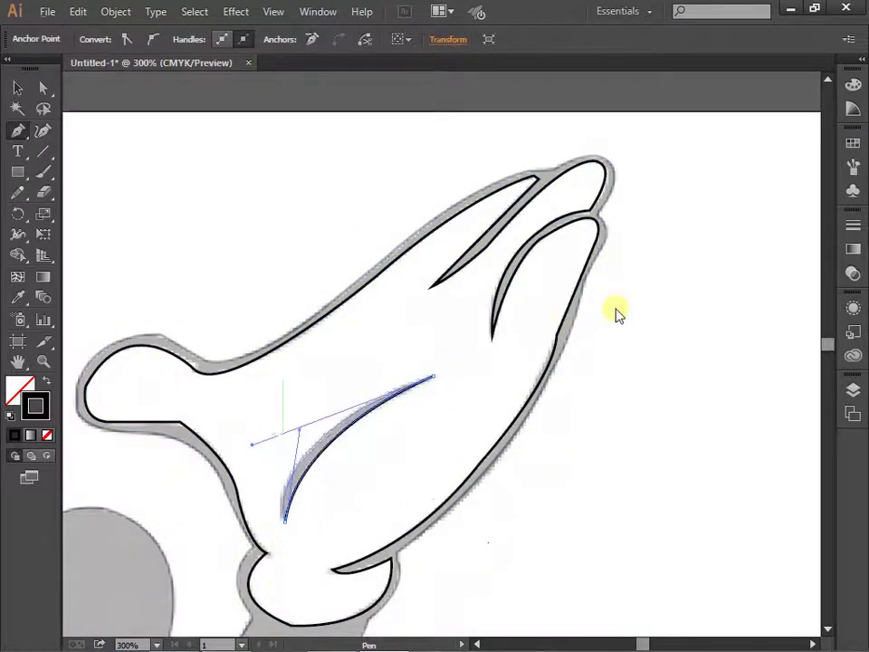
- Draw an ellipse over Mickey's left eye with the Ellipse tool
{"action": "key", "text": "ctrl+0"}
{"action": "key", "text": "ctrl+plus"}
{"action": "key", "text": "ctrl+plus"}
{"action": "left_click", "coordinate": [17, 88]}
{"action": "mouse_move", "coordinate": [342, 314]}
{"action": "left_mouse_down"}
{"action": "mouse_move", "coordinate": [369, 386]}
{"action": "mouse_move", "coordinate": [388, 371]}
{"action": "mouse_move", "coordinate": [367, 344]}
{"action": "left_mouse_up"}
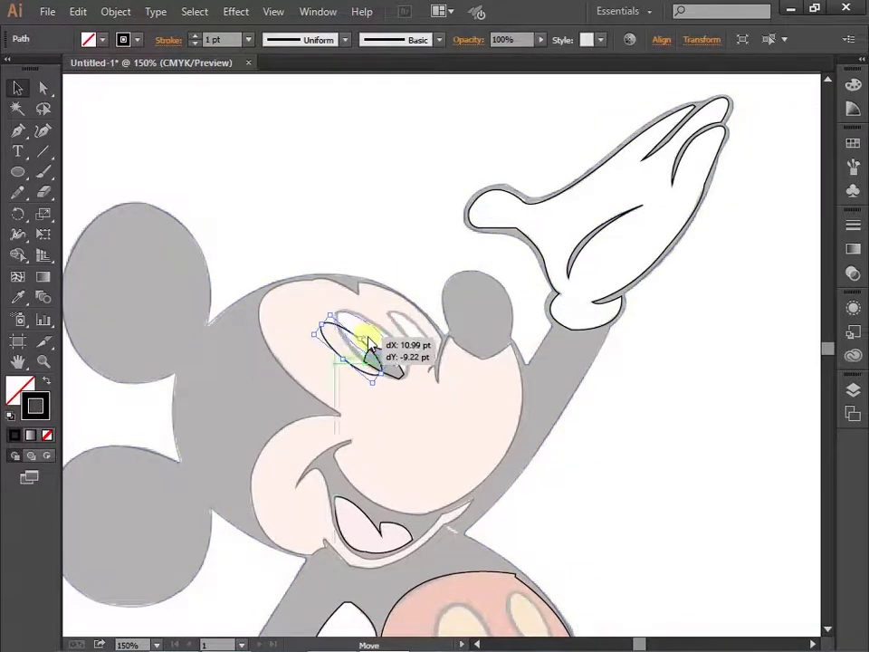
- Stretch the eye ellipse to fit the reference eye and give it a 3 pt stroke
{"action": "key", "text": "ctrl+plus"}
{"action": "key", "text": "ctrl+plus"}
{"action": "left_click_drag", "start_coordinate": [442, 349], "coordinate": [358, 355]}
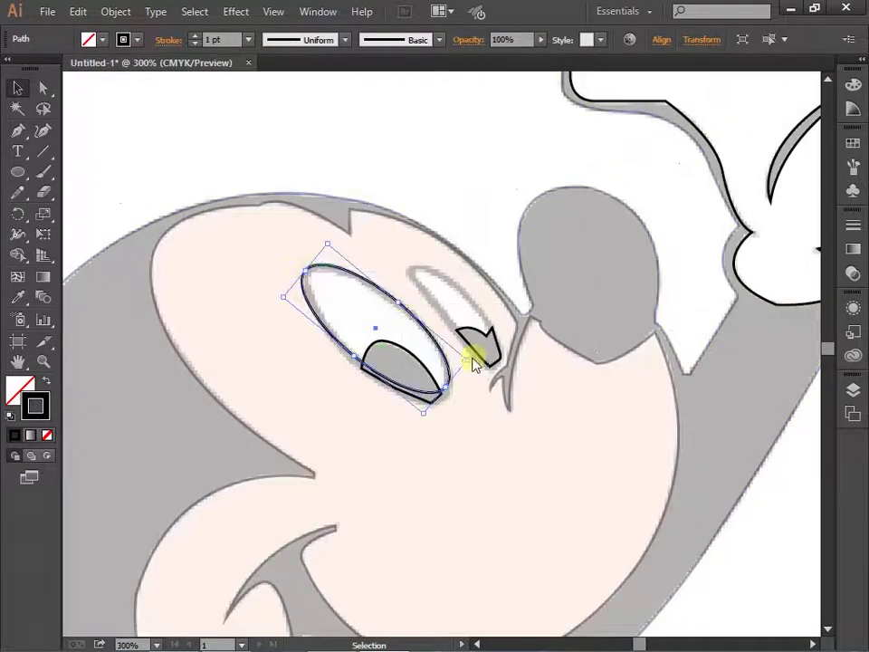
{"action": "left_click_drag", "start_coordinate": [472, 362], "coordinate": [446, 398]}
{"action": "key", "text": "a"}
{"action": "left_click", "coordinate": [434, 401]}
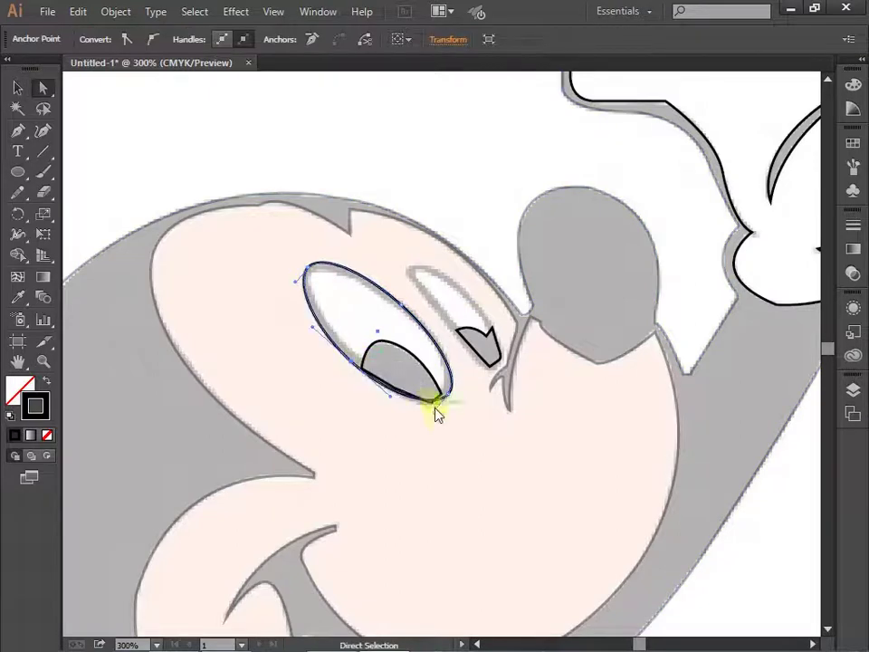
{"action": "scroll", "coordinate": [367, 407], "scroll_direction": "up", "scroll_amount": 2}
{"action": "key", "text": "v"}
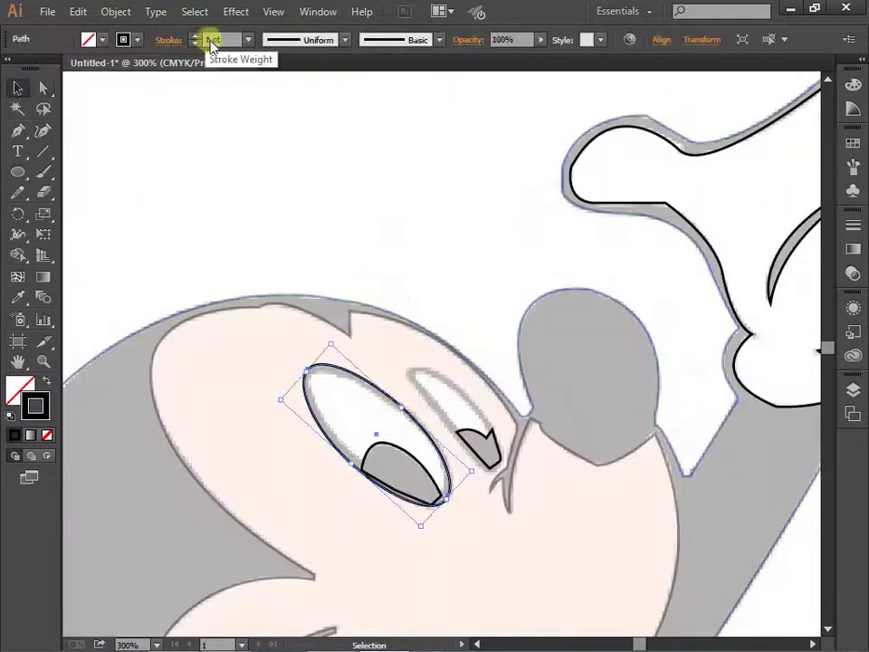
{"action": "double_click", "coordinate": [195, 35]}
{"action": "scroll", "coordinate": [335, 452], "scroll_direction": "up", "scroll_amount": 2}
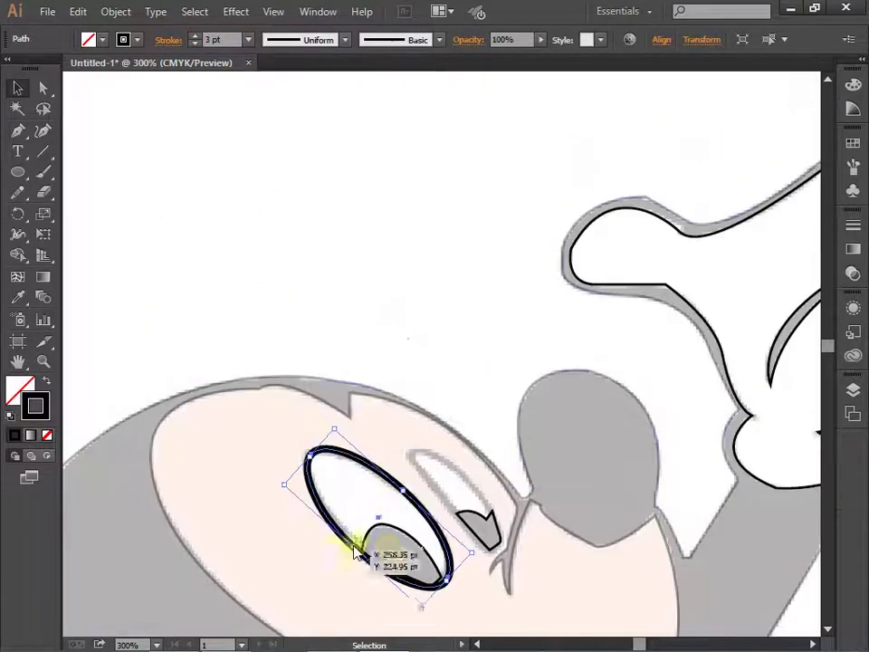
- Draw a small ellipse beside the eye and select its top anchor for reshaping
{"action": "key", "text": "l"}
{"action": "key", "text": "ctrl+equal"}
{"action": "mouse_move", "coordinate": [360, 319]}
{"action": "left_mouse_down"}
{"action": "mouse_move", "coordinate": [398, 443]}
{"action": "mouse_move", "coordinate": [466, 462]}
{"action": "mouse_move", "coordinate": [388, 334]}
{"action": "mouse_move", "coordinate": [369, 329]}
{"action": "left_mouse_up"}
{"action": "key", "text": "v"}
{"action": "left_click", "coordinate": [36, 87]}
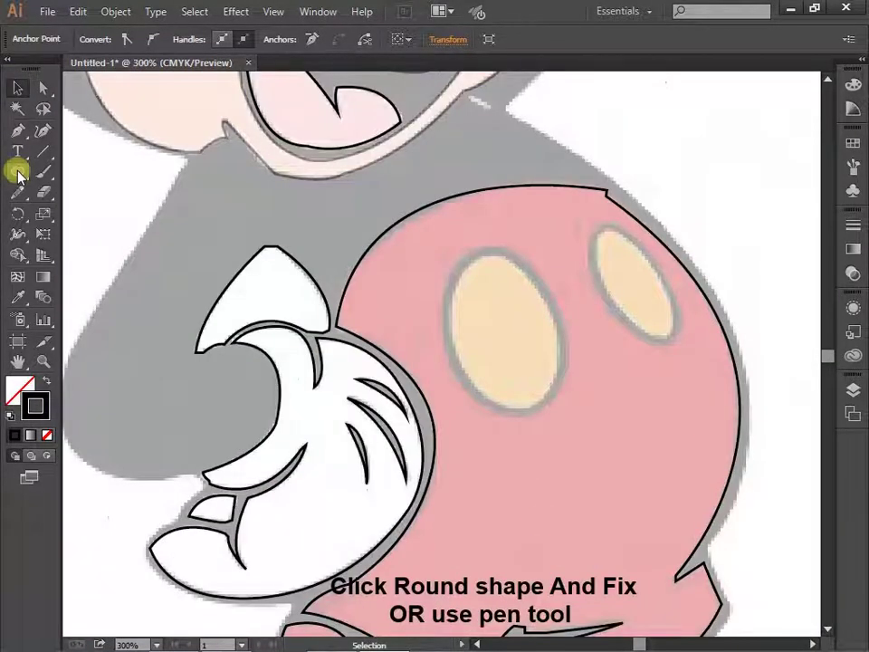
- Draw an ellipse over the left pants button, rotate it to the button's tilt and move it into place
{"action": "left_click_drag", "start_coordinate": [466, 257], "coordinate": [562, 424]}
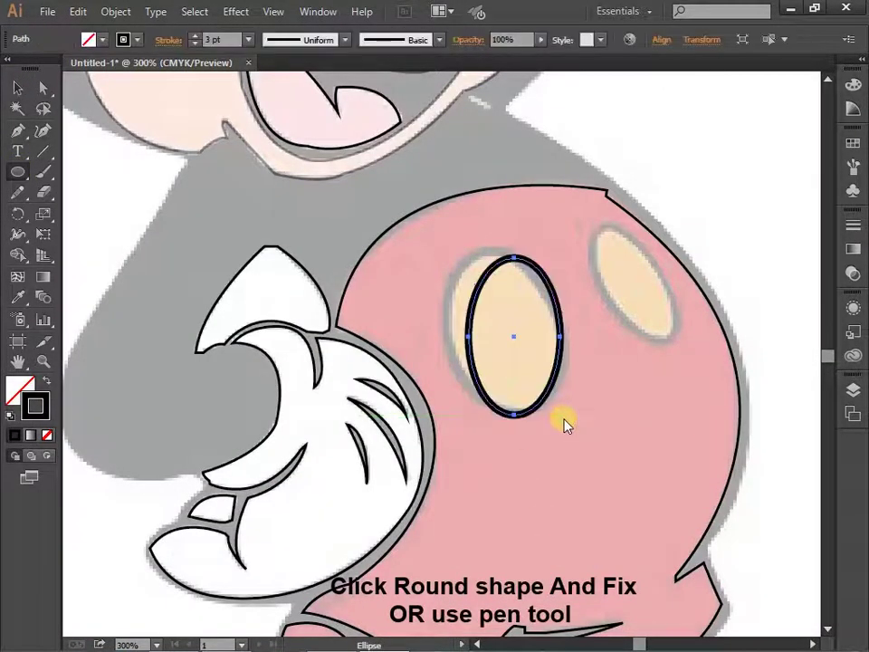
{"action": "left_click", "coordinate": [22, 90]}
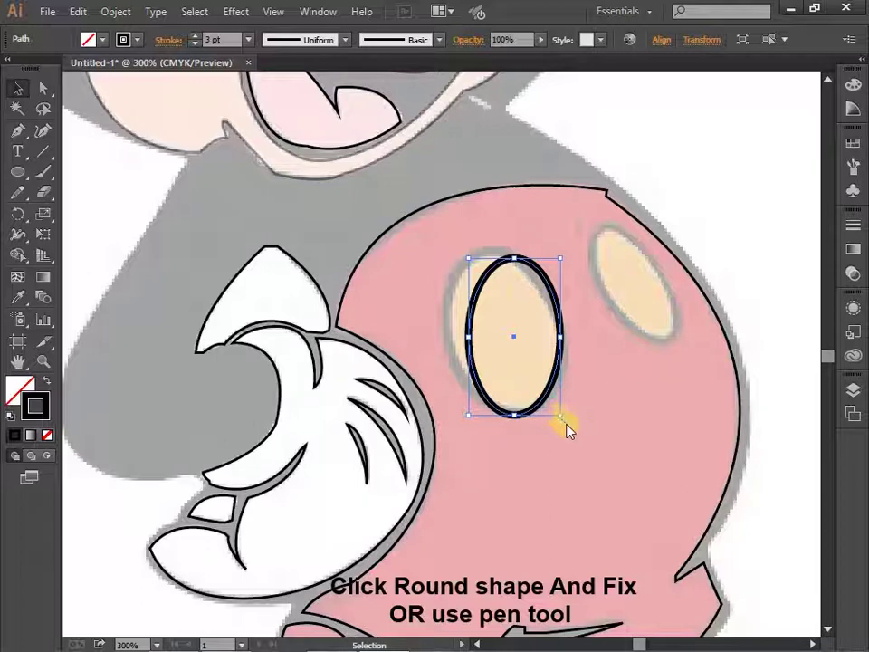
{"action": "left_click_drag", "start_coordinate": [567, 423], "coordinate": [595, 404]}
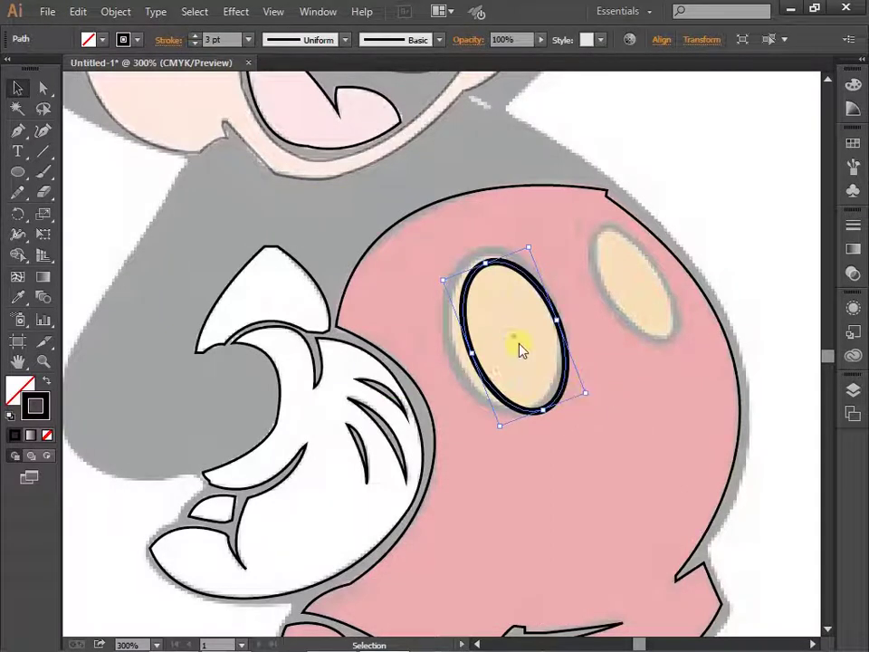
{"action": "left_click", "coordinate": [558, 300]}
{"action": "left_click_drag", "start_coordinate": [554, 304], "coordinate": [544, 294]}
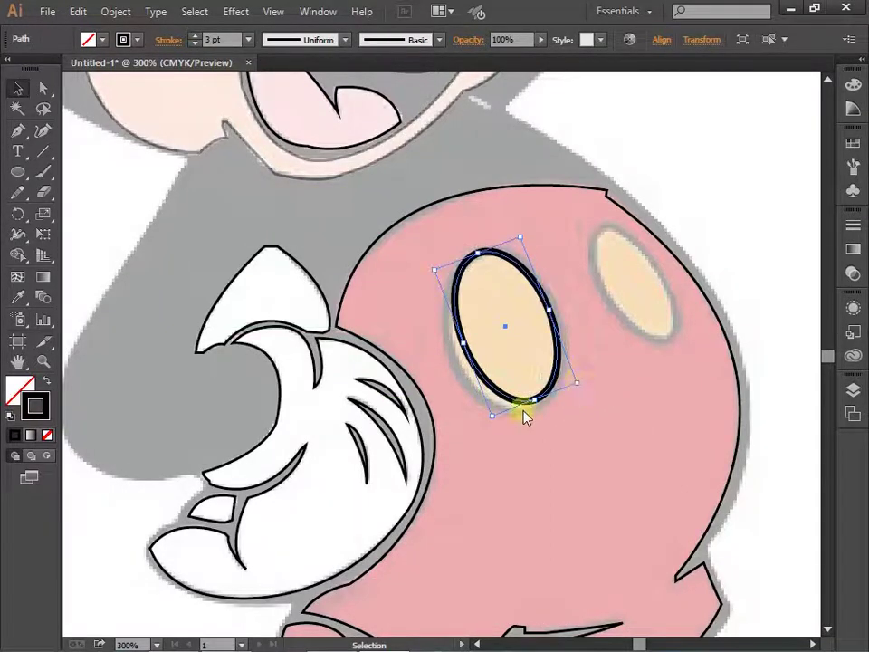
- Resize the button ellipse, making it taller, so it matches the reference button
{"action": "left_click", "coordinate": [496, 355]}
{"action": "left_click", "coordinate": [546, 380]}
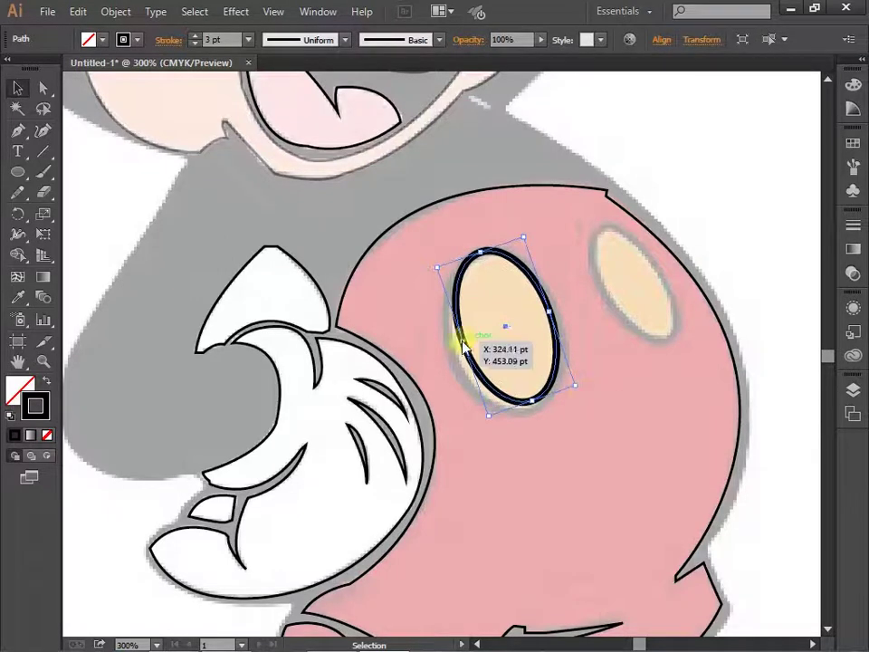
{"action": "left_click_drag", "start_coordinate": [528, 401], "coordinate": [530, 407]}
{"action": "left_click_drag", "start_coordinate": [457, 346], "coordinate": [450, 349]}
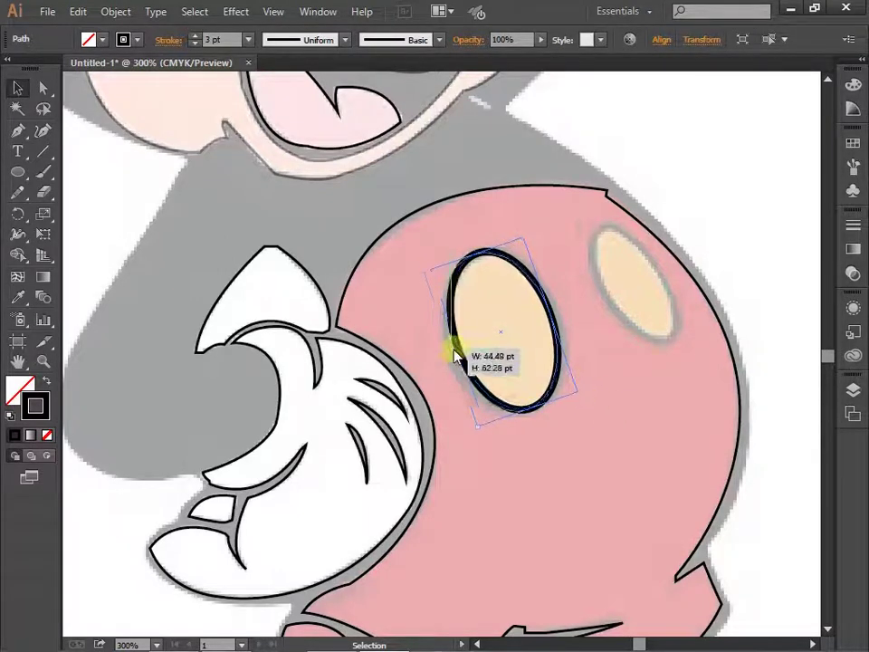
{"action": "left_click_drag", "start_coordinate": [547, 315], "coordinate": [557, 313]}
{"action": "scroll", "coordinate": [594, 453], "scroll_direction": "up", "scroll_amount": 3}
{"action": "scroll", "coordinate": [593, 452], "scroll_direction": "up", "scroll_amount": 1}
- Fill the shorts-button ellipse pink and copy it onto the right button
{"action": "left_click", "coordinate": [15, 434]}
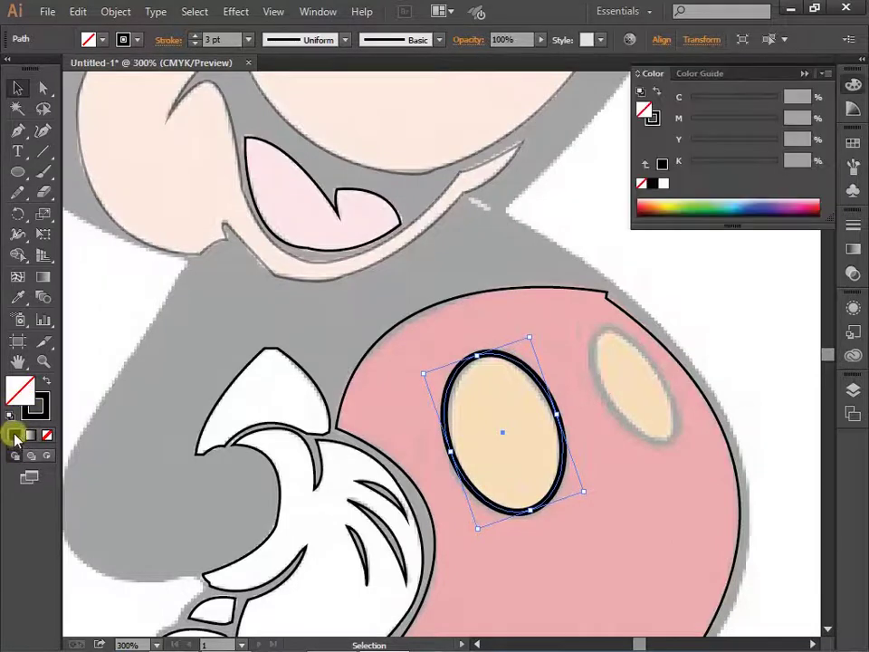
{"action": "double_click", "coordinate": [22, 389]}
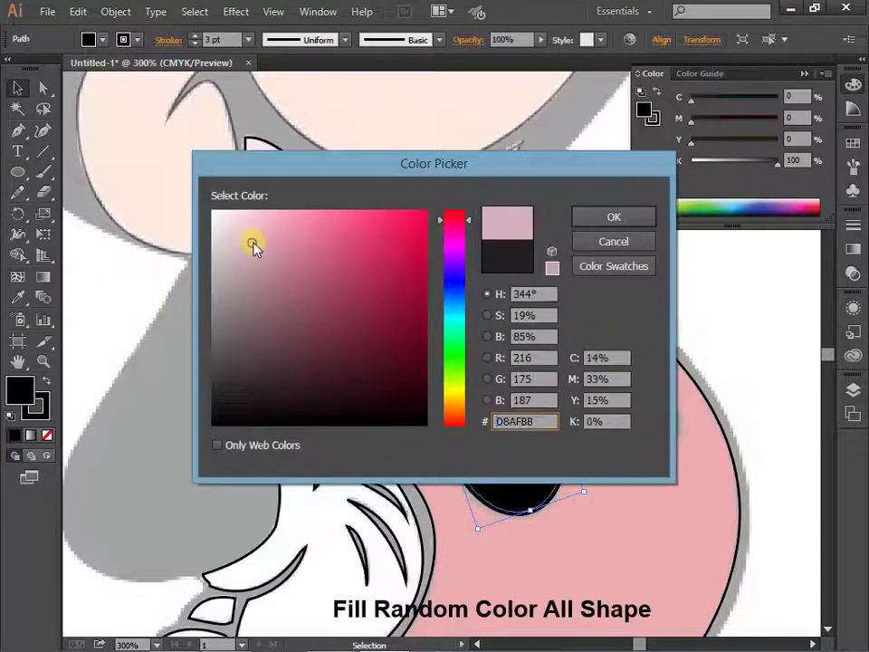
{"action": "left_click", "coordinate": [610, 216]}
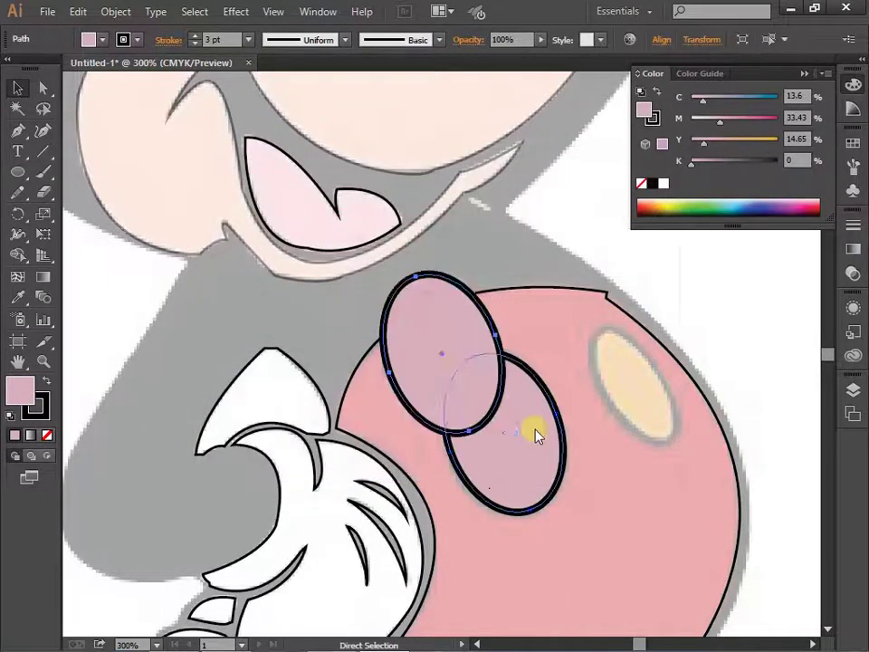
{"action": "mouse_move", "coordinate": [533, 433]}
{"action": "left_mouse_down"}
{"action": "mouse_move", "coordinate": [711, 473]}
{"action": "mouse_move", "coordinate": [675, 438]}
{"action": "mouse_move", "coordinate": [686, 429]}
{"action": "left_mouse_up"}
- Fill the traced face, pants, thumb and body shapes with pink
{"action": "scroll", "coordinate": [682, 441], "scroll_direction": "up", "scroll_amount": 1}
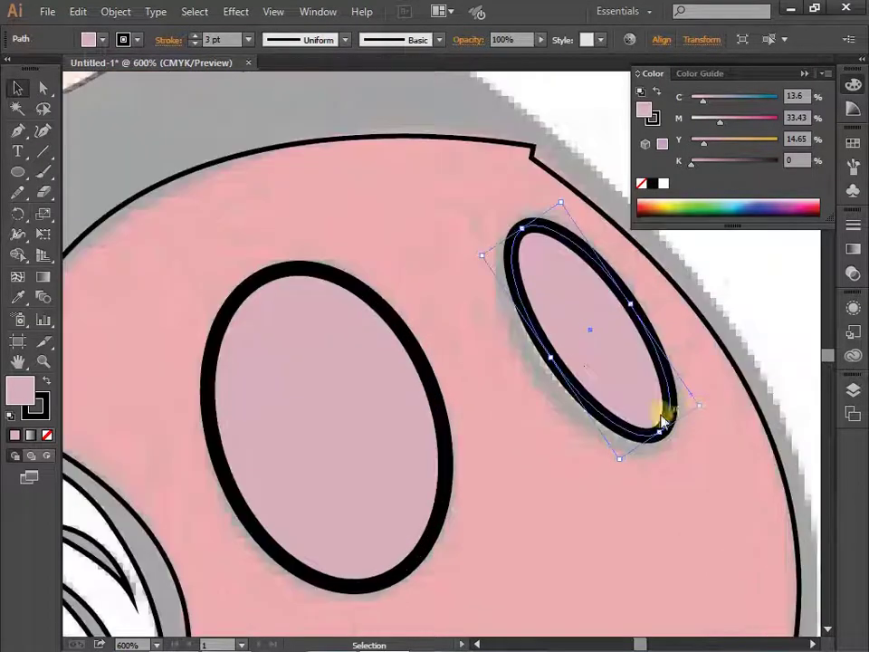
{"action": "scroll", "coordinate": [548, 368], "scroll_direction": "down", "scroll_amount": 3}
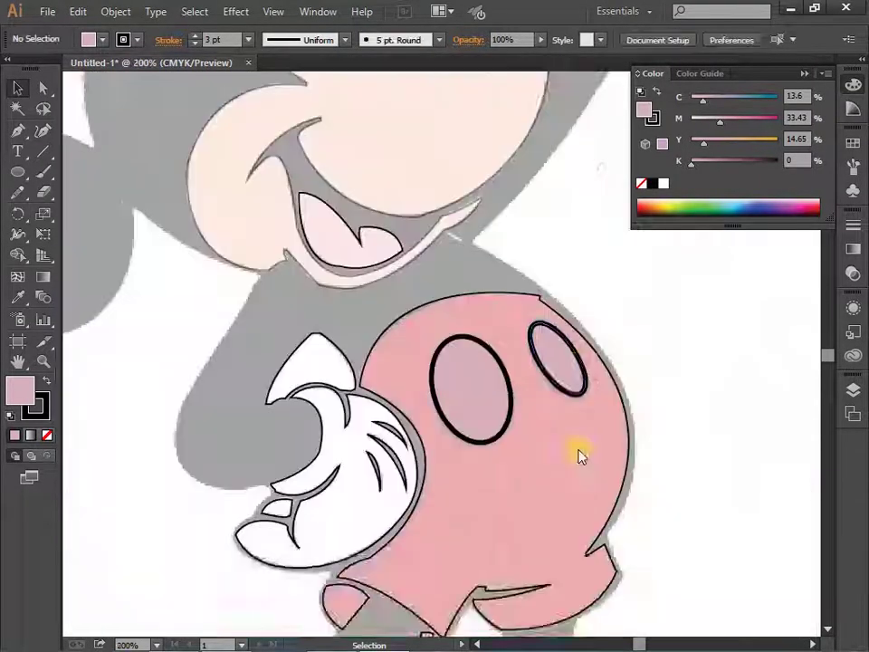
{"action": "scroll", "coordinate": [571, 461], "scroll_direction": "up", "scroll_amount": 1}
{"action": "left_click", "coordinate": [349, 110]}
{"action": "left_click", "coordinate": [15, 434]}
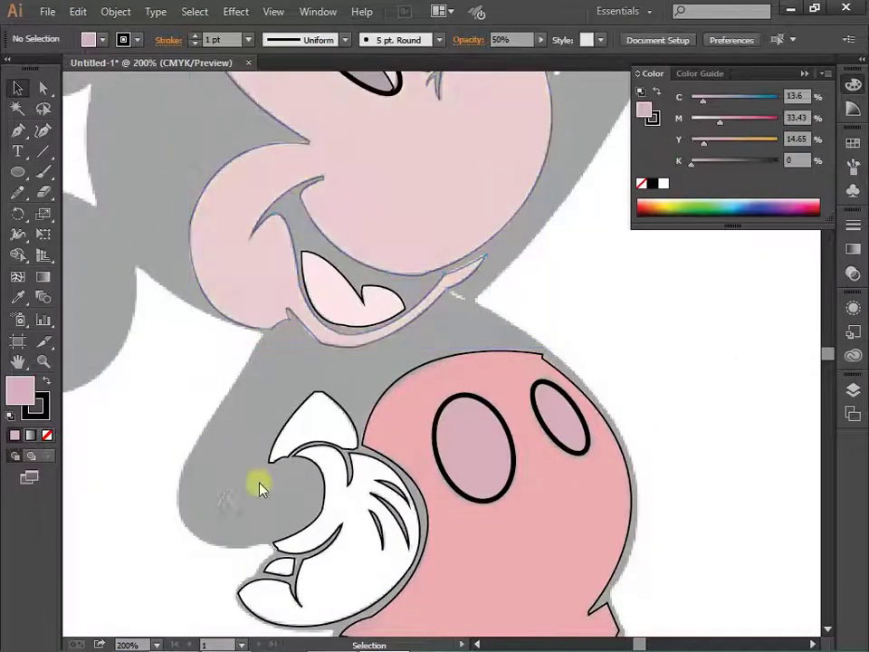
{"action": "left_click", "coordinate": [312, 425]}
{"action": "left_click", "coordinate": [15, 434]}
{"action": "left_click", "coordinate": [271, 589]}
{"action": "left_click", "coordinate": [15, 435]}
{"action": "left_click", "coordinate": [507, 561]}
{"action": "left_click", "coordinate": [15, 434]}
- Fill the tooth and the left and right hand shapes pink
{"action": "scroll", "coordinate": [277, 361], "scroll_direction": "down", "scroll_amount": 3}
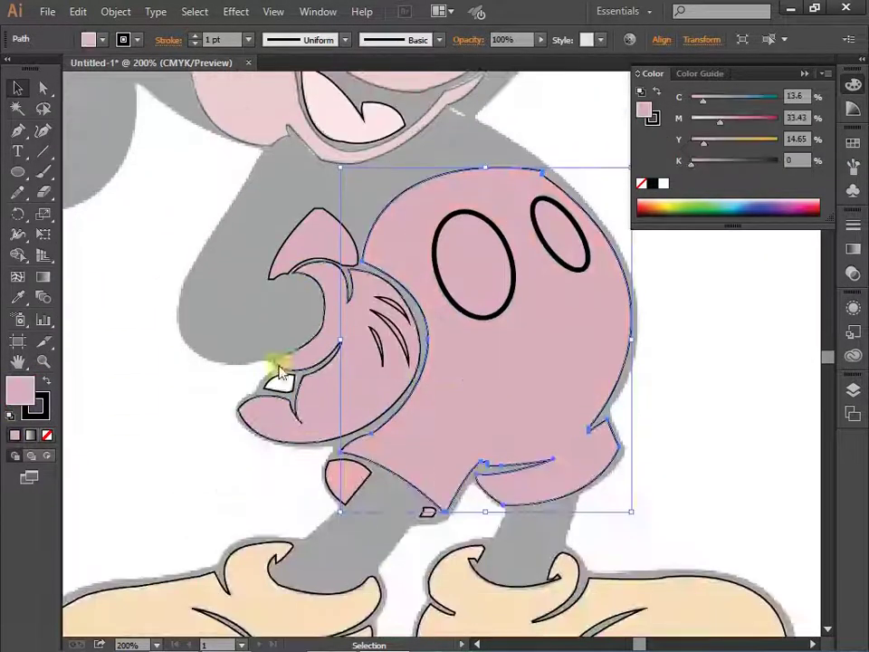
{"action": "left_click", "coordinate": [276, 378]}
{"action": "scroll", "coordinate": [255, 536], "scroll_direction": "down", "scroll_amount": 1}
{"action": "left_click", "coordinate": [233, 504]}
{"action": "left_click", "coordinate": [14, 435]}
{"action": "scroll", "coordinate": [220, 496], "scroll_direction": "down", "scroll_amount": 1}
{"action": "left_click", "coordinate": [221, 495]}
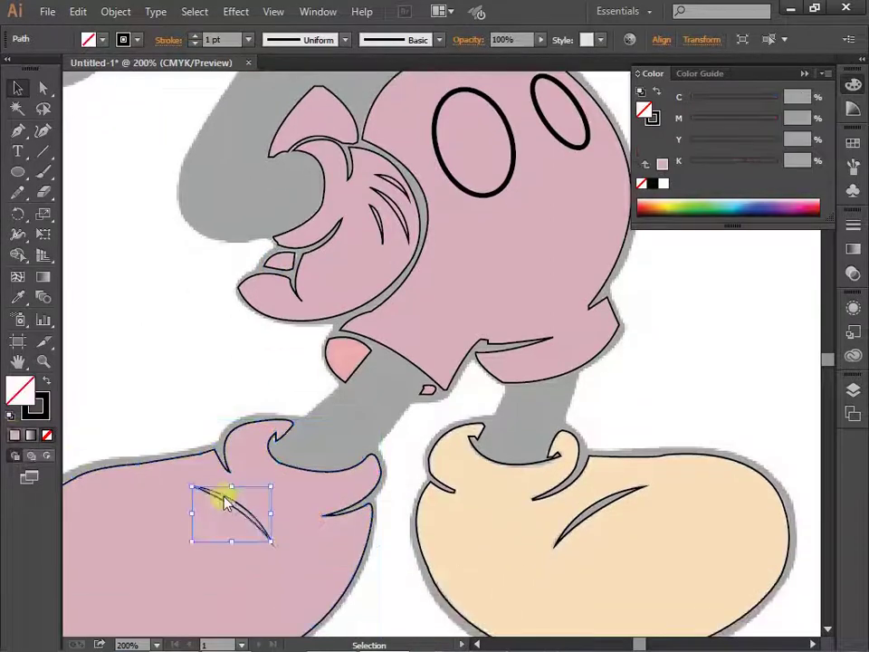
{"action": "left_click", "coordinate": [447, 514]}
{"action": "left_click", "coordinate": [14, 434]}
{"action": "scroll", "coordinate": [339, 262], "scroll_direction": "down", "scroll_amount": 2}
{"action": "left_click", "coordinate": [339, 258]}
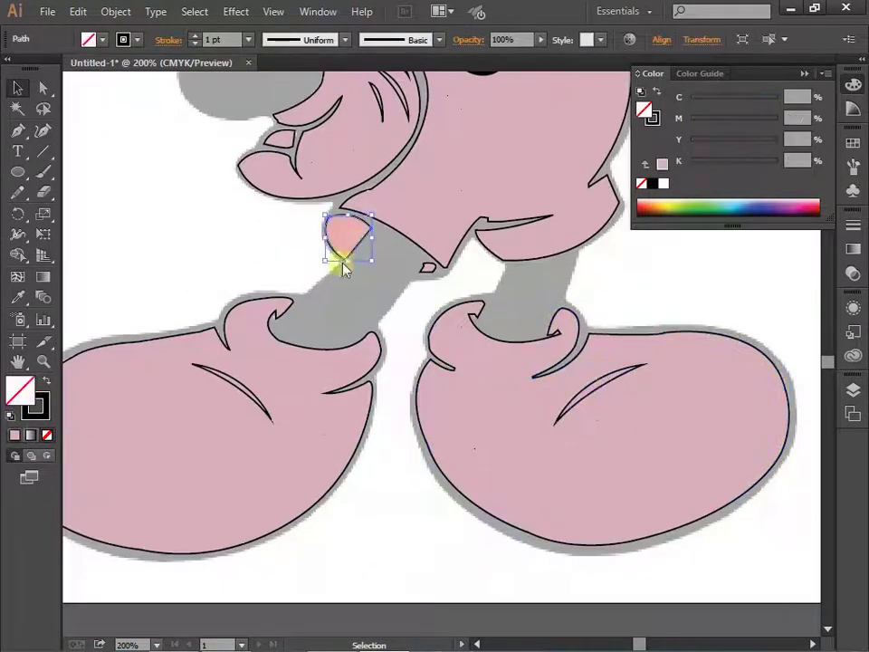
{"action": "left_click", "coordinate": [430, 276]}
- Fill the mouth, raised glove and both eye pupils pink
{"action": "scroll", "coordinate": [425, 449], "scroll_direction": "up", "scroll_amount": 1}
{"action": "scroll", "coordinate": [424, 450], "scroll_direction": "up", "scroll_amount": 3}
{"action": "left_click", "coordinate": [390, 271]}
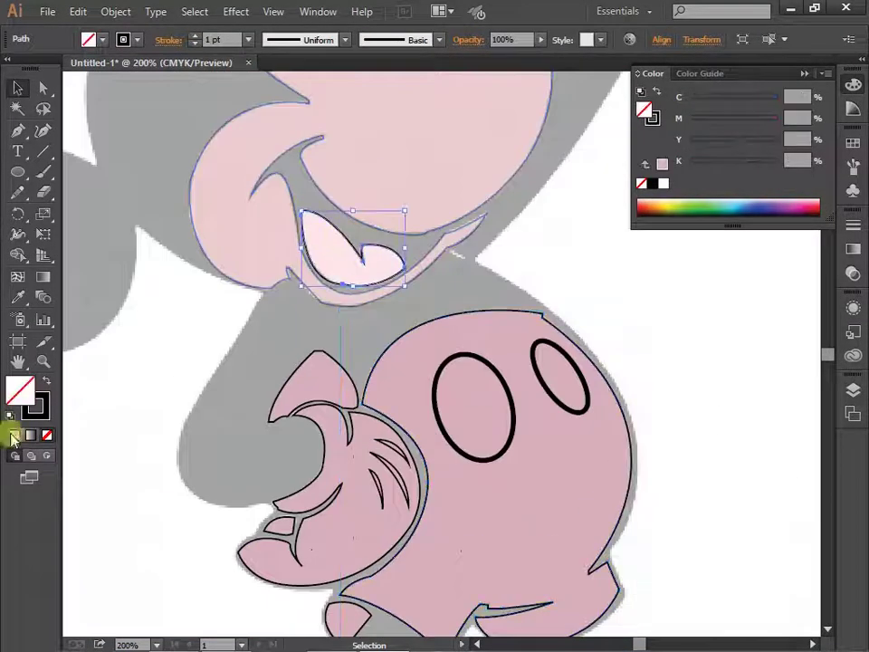
{"action": "left_click", "coordinate": [14, 435]}
{"action": "scroll", "coordinate": [449, 333], "scroll_direction": "up", "scroll_amount": 2}
{"action": "left_click", "coordinate": [450, 333]}
{"action": "left_click", "coordinate": [579, 163]}
{"action": "left_click", "coordinate": [371, 252]}
{"action": "left_click", "coordinate": [15, 435]}
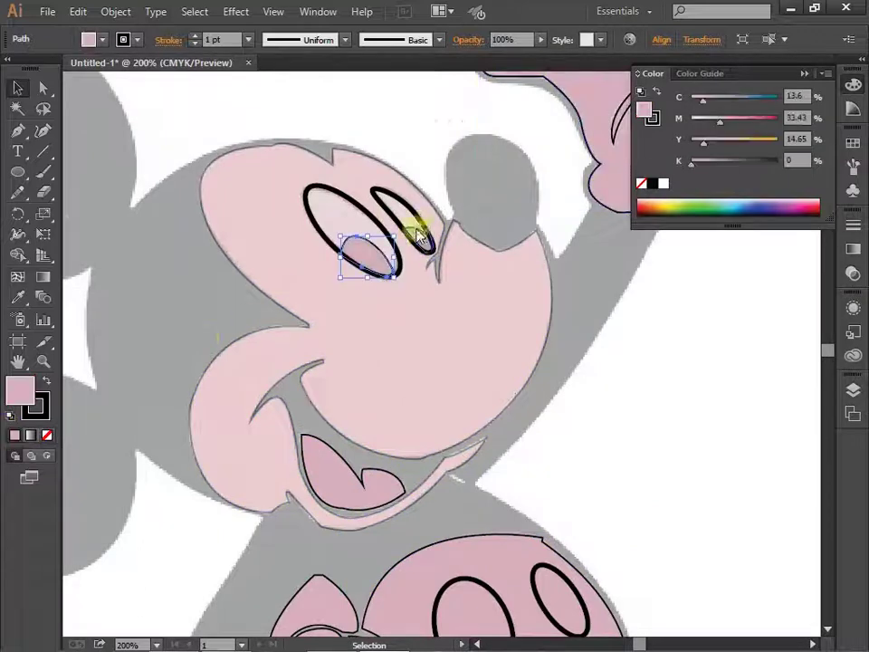
{"action": "left_click", "coordinate": [415, 234]}
{"action": "left_click", "coordinate": [15, 434]}
- Zoom out to fit the page, deselect, and centre the artwork
{"action": "key", "text": "ctrl+minus"}
{"action": "key", "text": "ctrl+minus"}
{"action": "left_click", "coordinate": [803, 73]}
{"action": "left_click", "coordinate": [621, 456]}
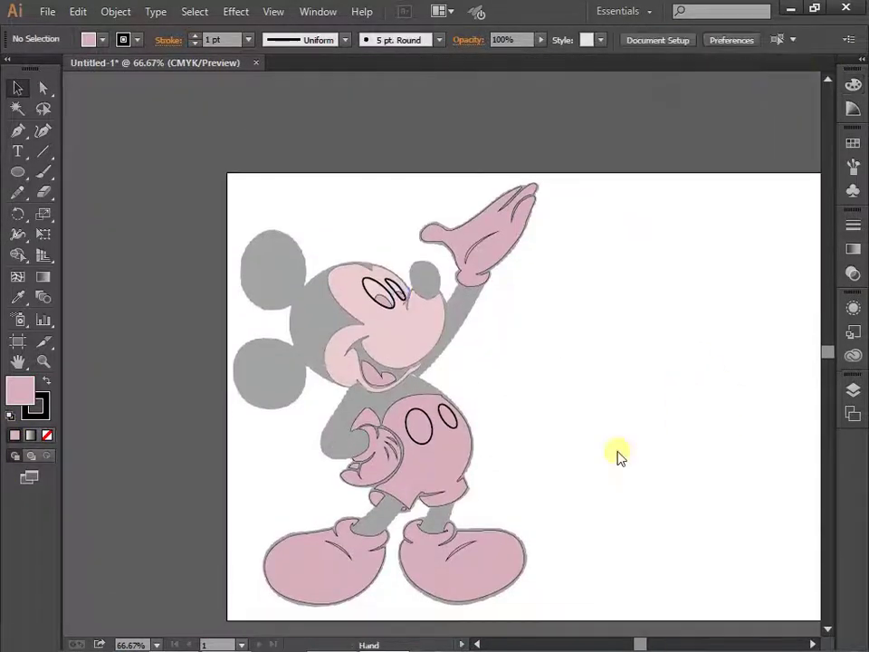
{"action": "left_click_drag", "start_coordinate": [621, 456], "coordinate": [505, 439]}
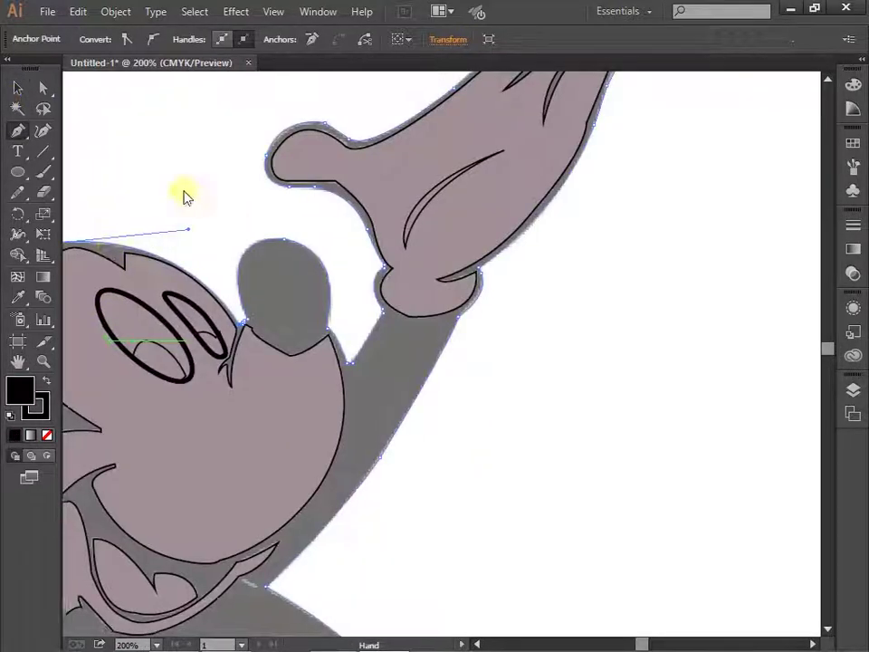
- With the Selection tool, select the whole traced Mickey path and bring up the Object menu
{"action": "scroll", "coordinate": [294, 176], "scroll_direction": "down", "scroll_amount": 3}
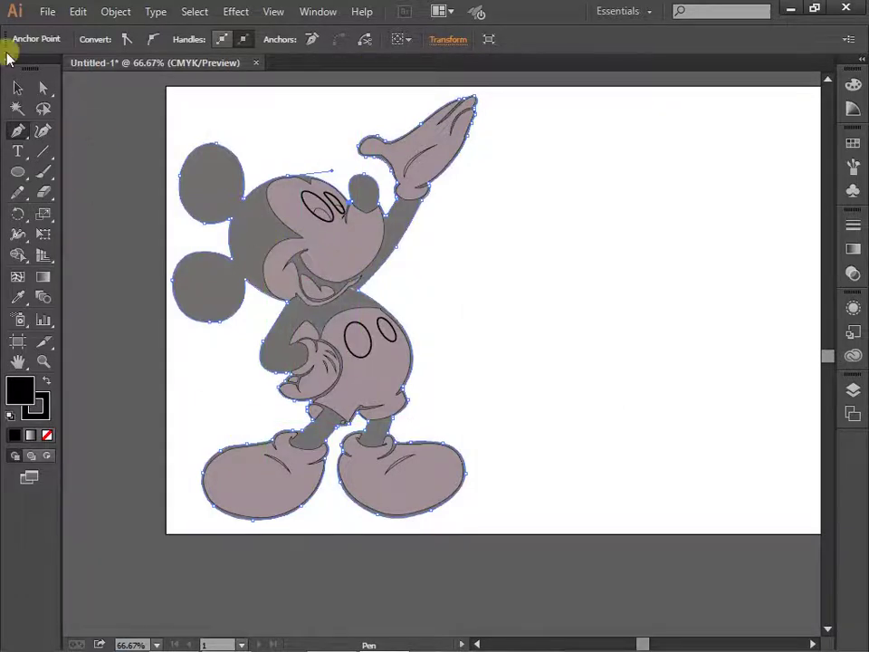
{"action": "left_click", "coordinate": [22, 88]}
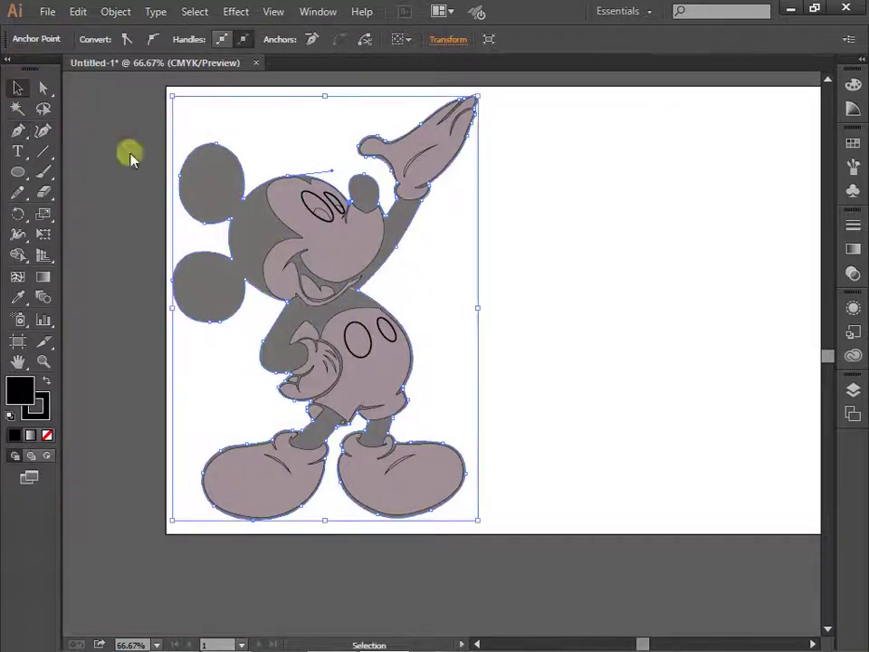
{"action": "left_click", "coordinate": [256, 220]}
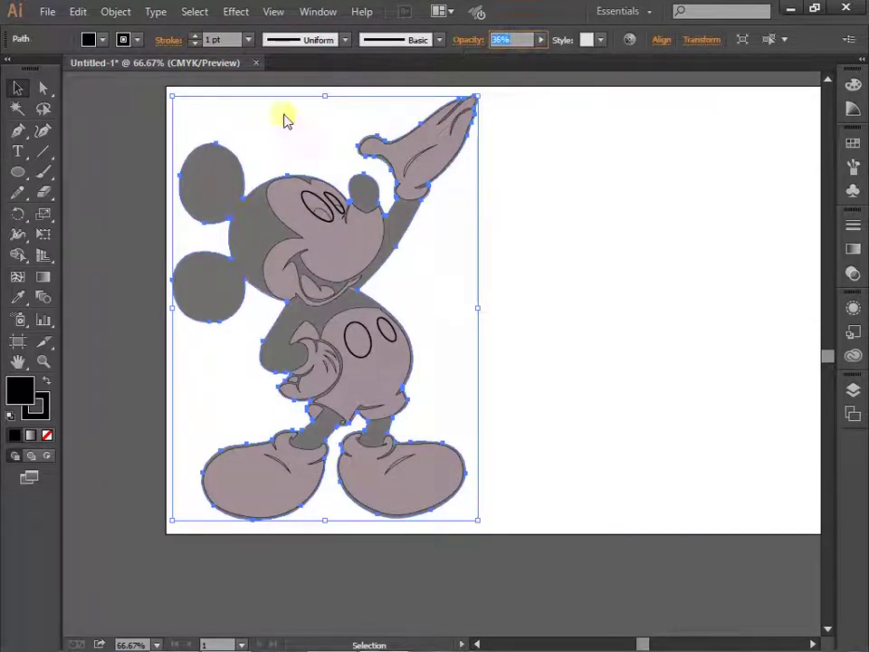
{"action": "left_click", "coordinate": [115, 12]}
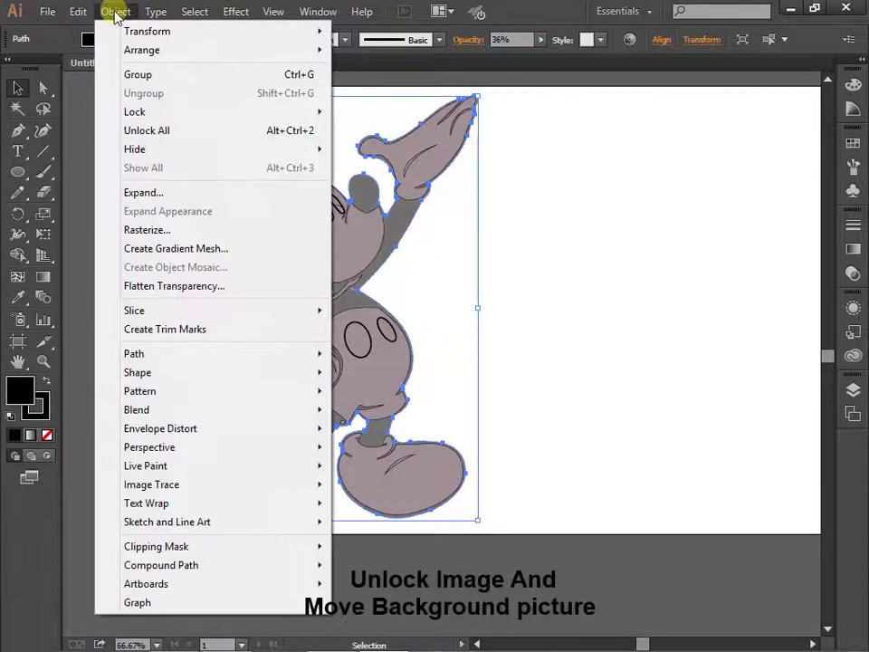
- Unlock the reference image and move it to the right of the tracing
{"action": "left_click", "coordinate": [166, 134]}
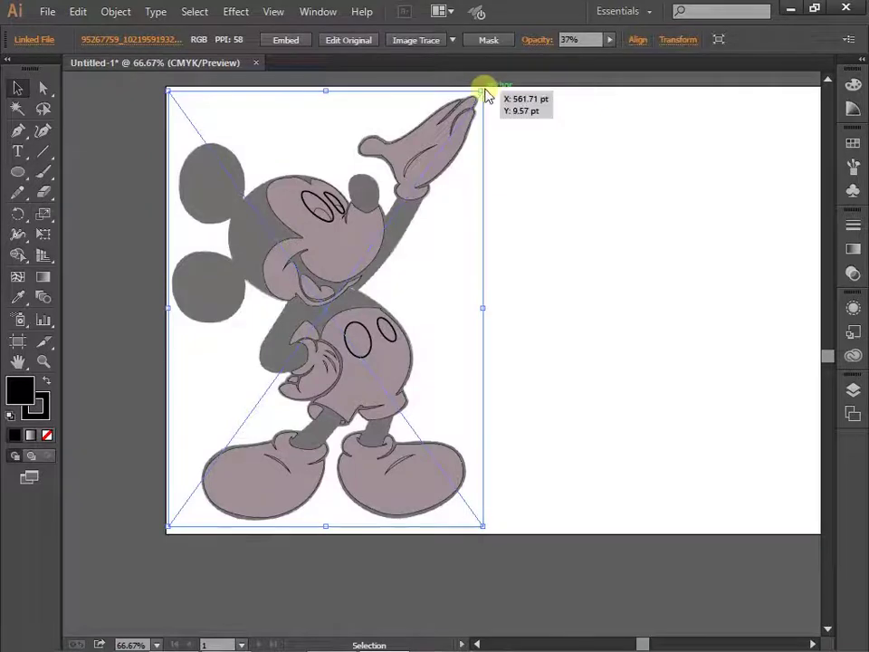
{"action": "left_click_drag", "start_coordinate": [357, 104], "coordinate": [685, 102]}
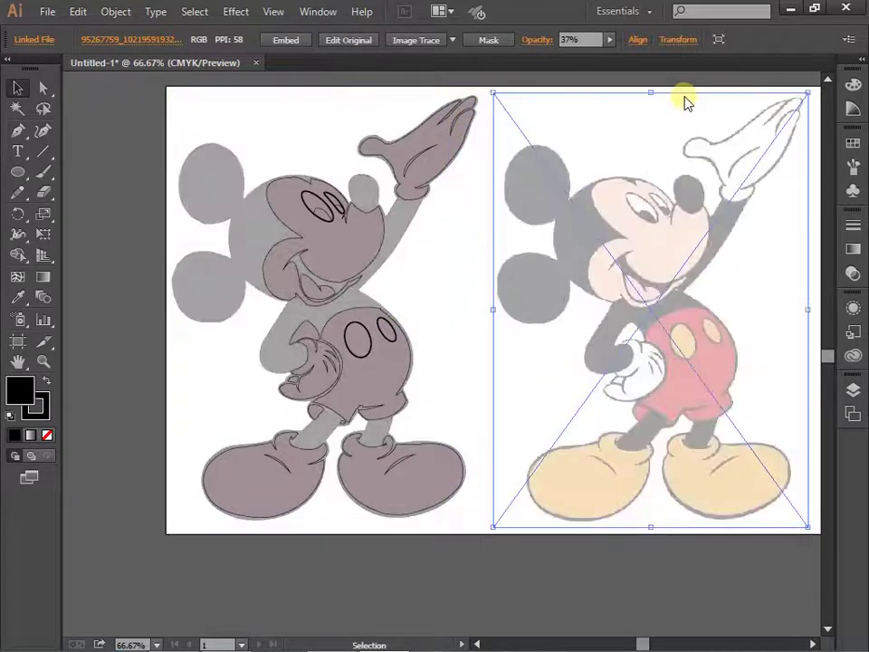
{"action": "left_click", "coordinate": [181, 115]}
- Set the traced silhouette to 100% opacity and send it behind the pink shapes
{"action": "left_click", "coordinate": [209, 159]}
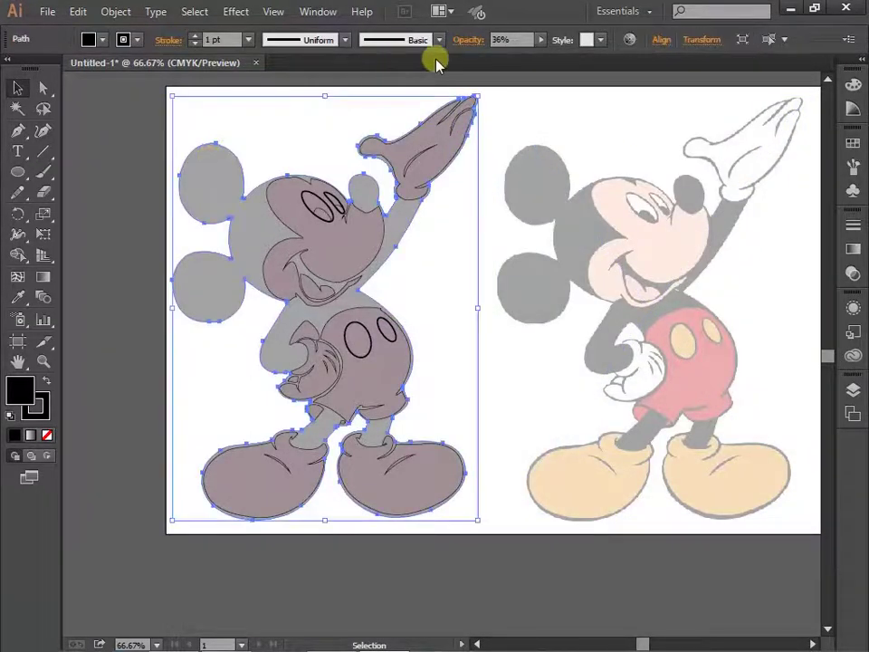
{"action": "left_click", "coordinate": [543, 41]}
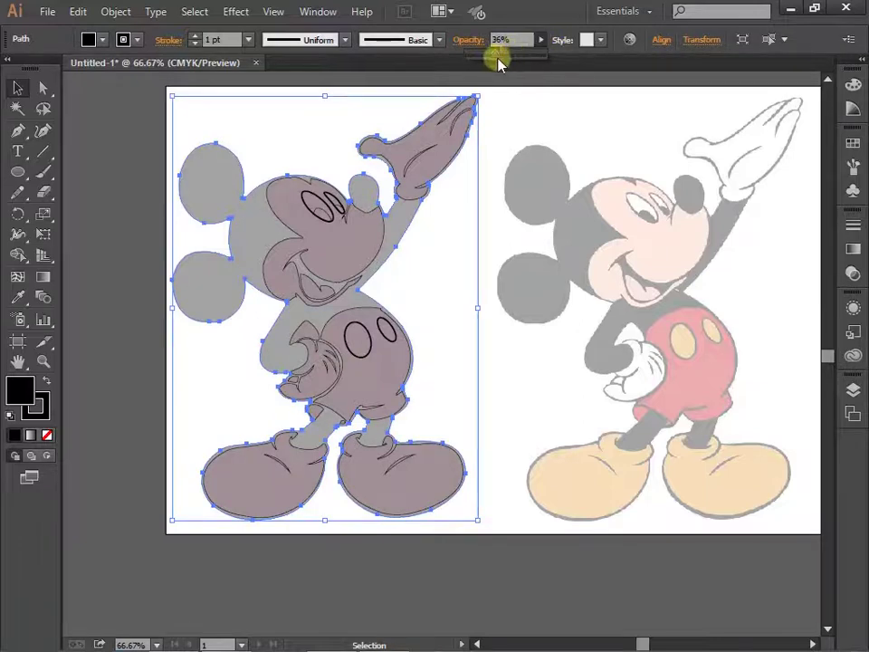
{"action": "right_click", "coordinate": [201, 177]}
{"action": "mouse_move", "coordinate": [249, 416]}
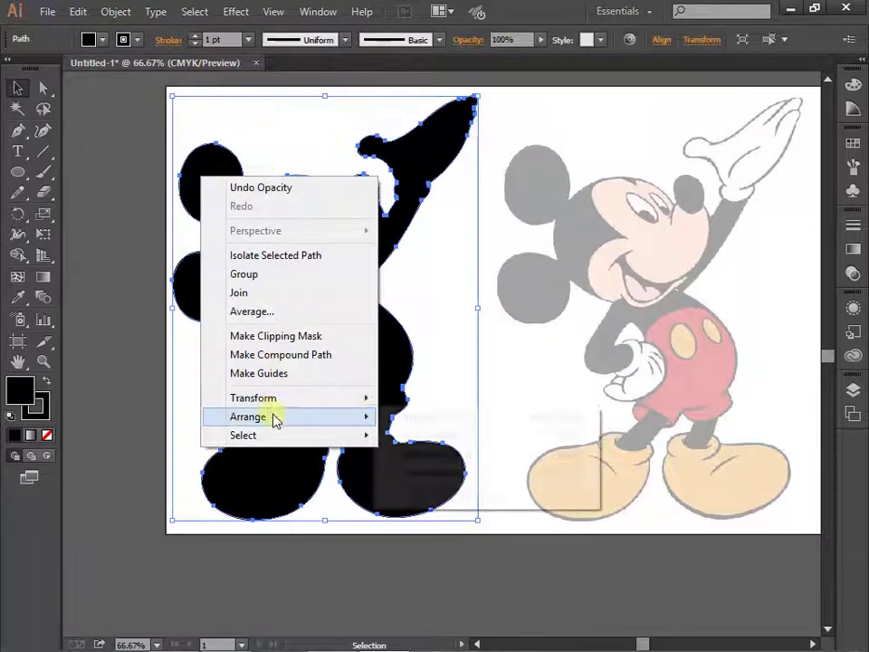
{"action": "left_click", "coordinate": [412, 472]}
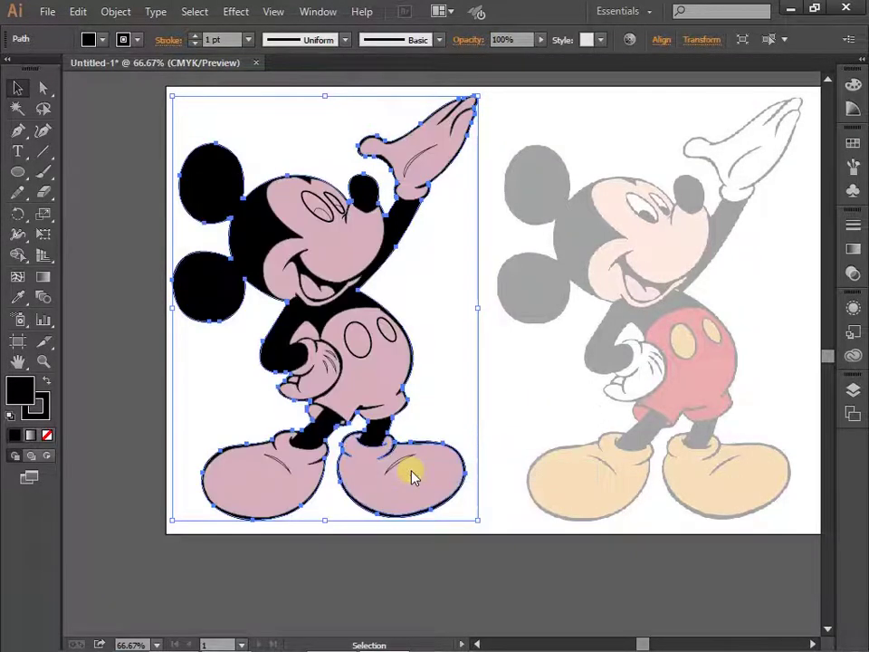
{"action": "scroll", "coordinate": [412, 475], "scroll_direction": "up", "scroll_amount": 2}
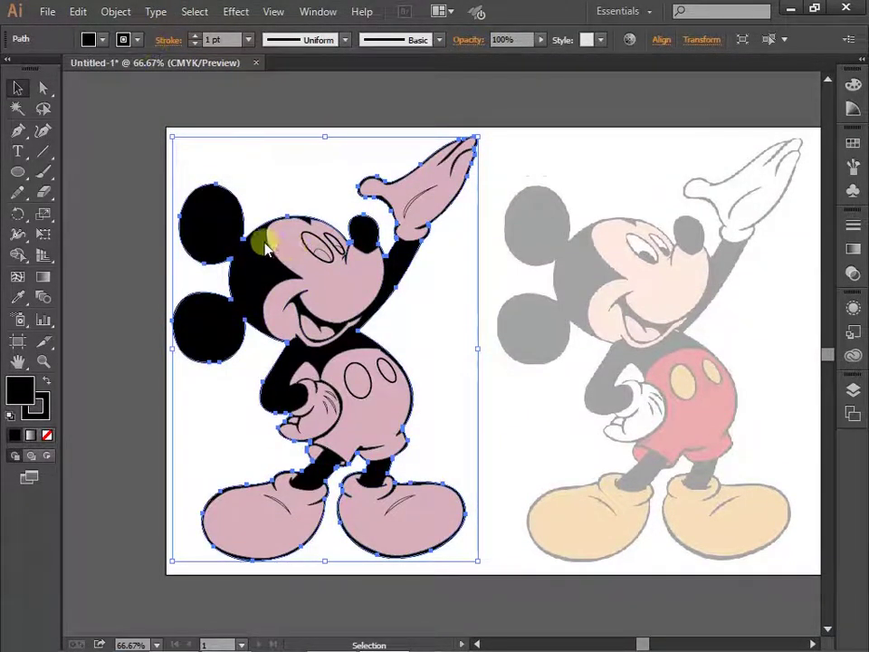
- Set the isolated reference image to 100% opacity, exit isolation, and reselect the silhouette
{"action": "double_click", "coordinate": [663, 295]}
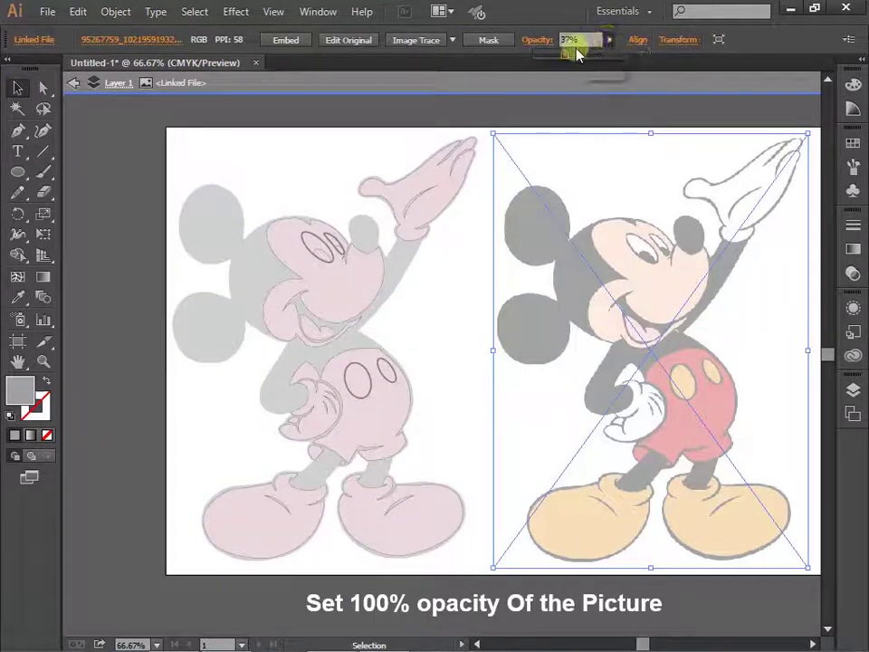
{"action": "key", "text": "Return"}
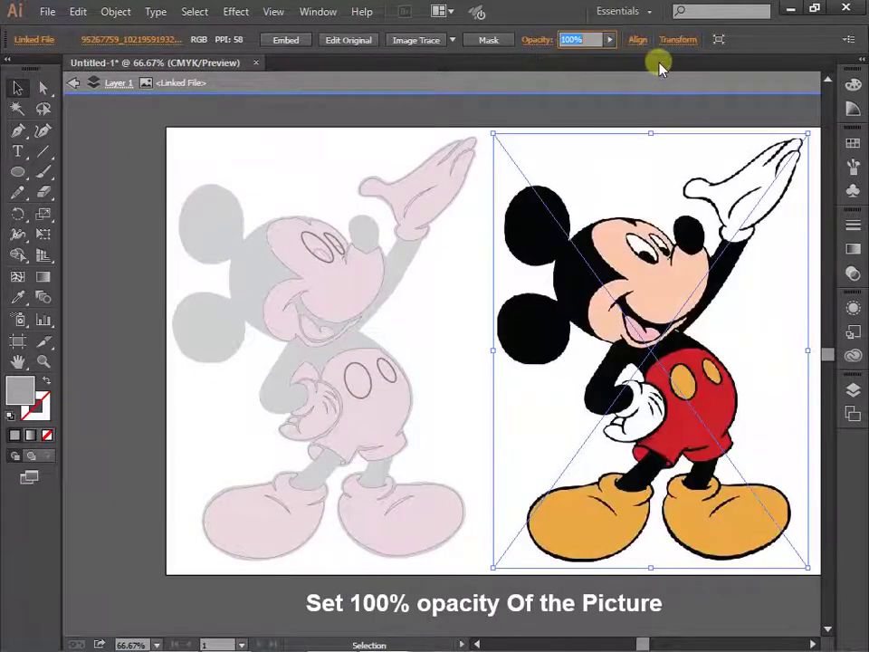
{"action": "double_click", "coordinate": [182, 110]}
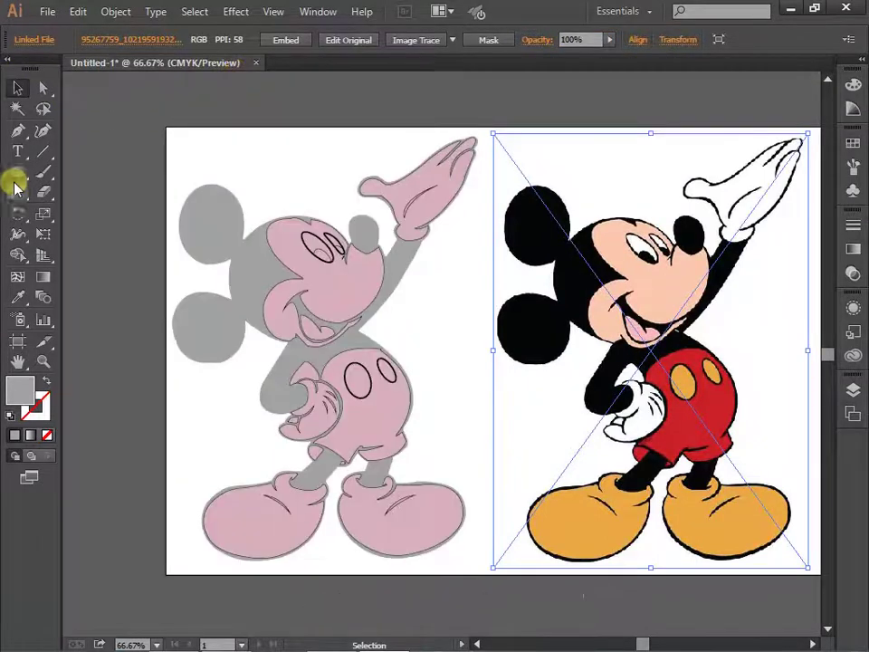
{"action": "left_click", "coordinate": [207, 220]}
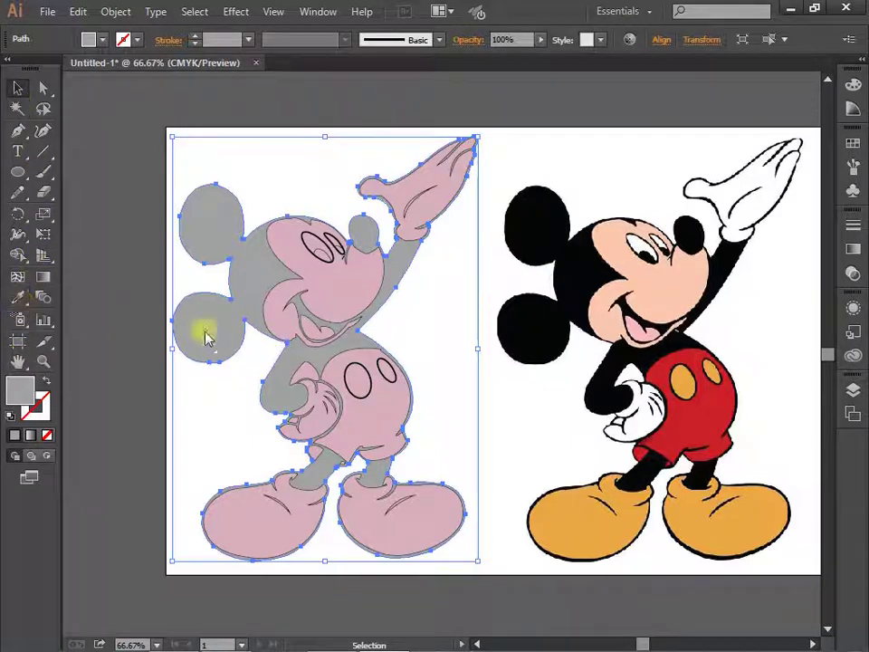
- Fill the traced silhouette with black using the Color Picker
{"action": "double_click", "coordinate": [18, 391]}
{"action": "left_click_drag", "start_coordinate": [231, 423], "coordinate": [219, 425]}
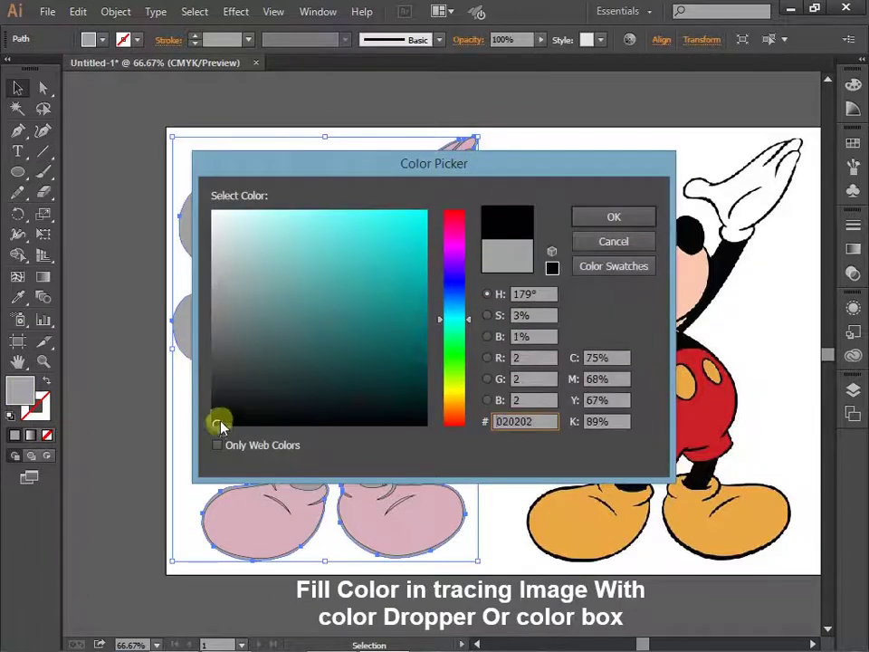
{"action": "left_click", "coordinate": [607, 220]}
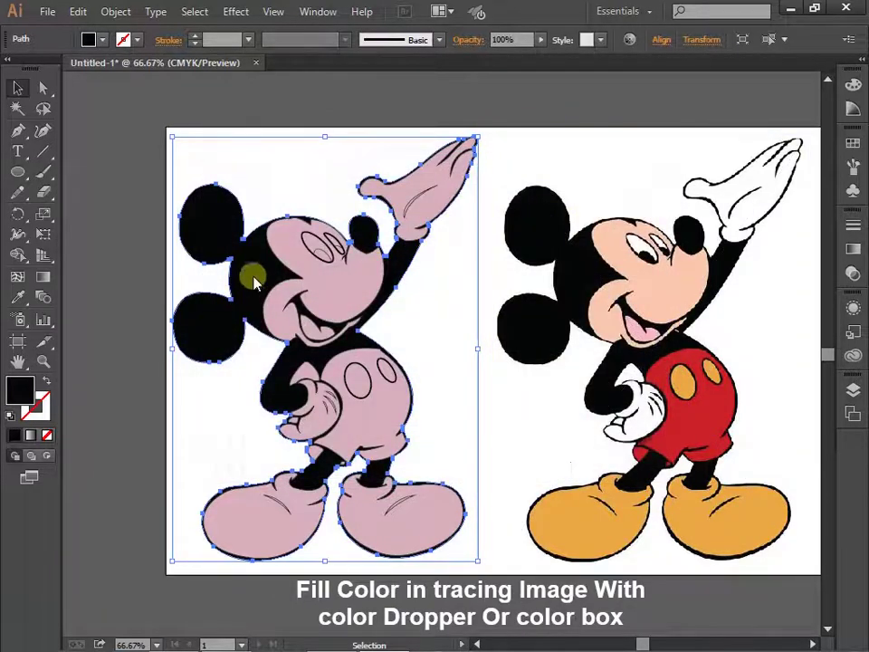
- Give the face the peach skin tone sampled from the reference with the Eyedropper
{"action": "left_click", "coordinate": [290, 258]}
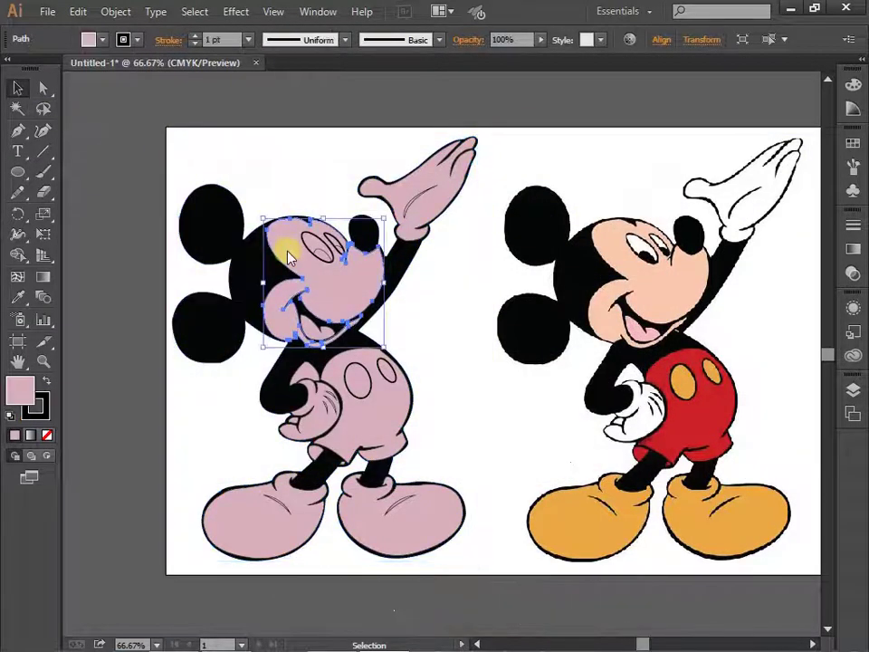
{"action": "left_click", "coordinate": [19, 299]}
{"action": "left_click", "coordinate": [615, 251]}
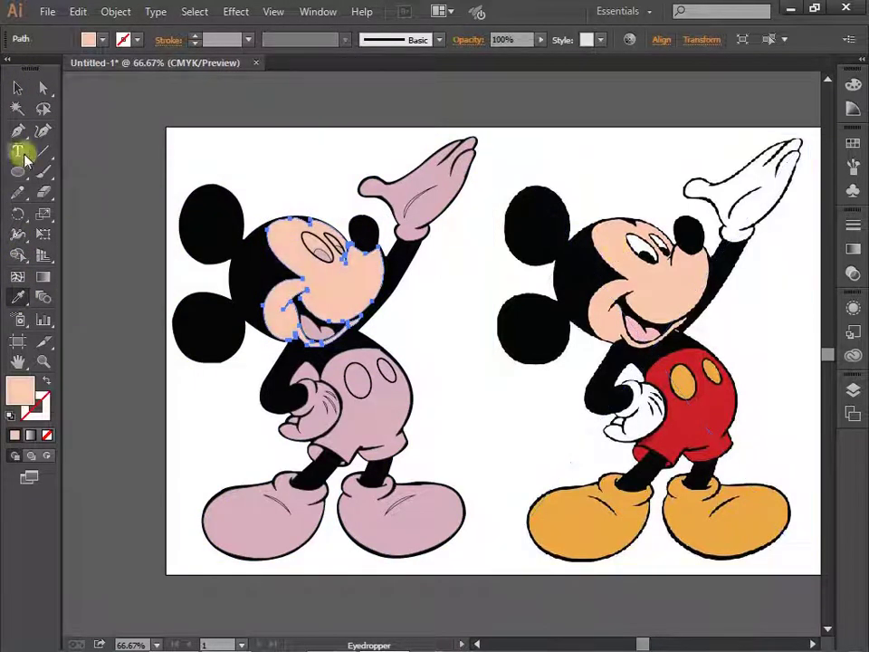
{"action": "double_click", "coordinate": [19, 88]}
{"action": "left_click", "coordinate": [519, 450]}
{"action": "double_click", "coordinate": [276, 264]}
{"action": "left_click", "coordinate": [231, 89]}
{"action": "left_click", "coordinate": [14, 435]}
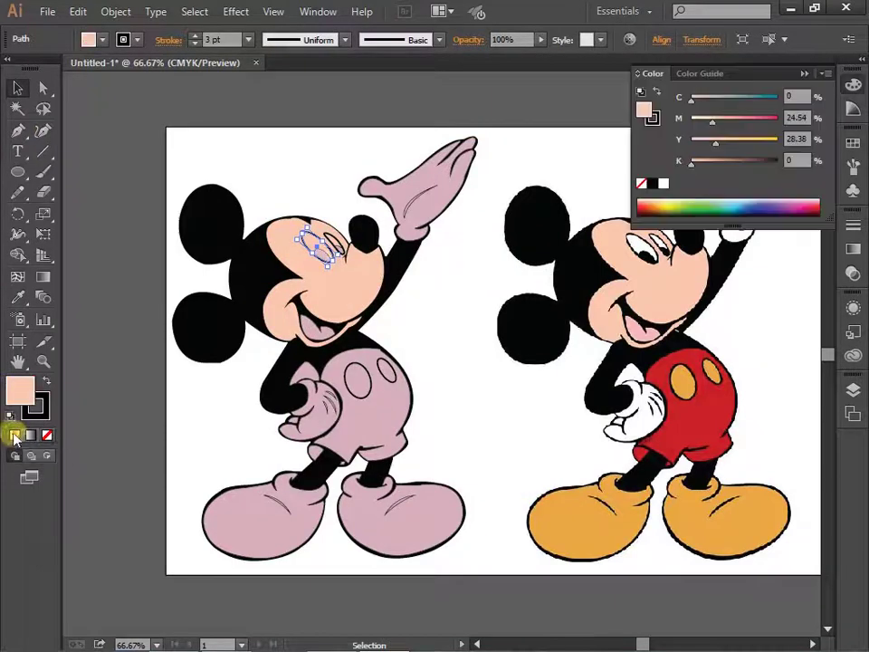
- Rearrange the eye shape's stacking order, bringing it forward then sending it back
{"action": "scroll", "coordinate": [331, 258], "scroll_direction": "up", "scroll_amount": 3}
{"action": "right_click", "coordinate": [330, 261]}
{"action": "left_click", "coordinate": [311, 223]}
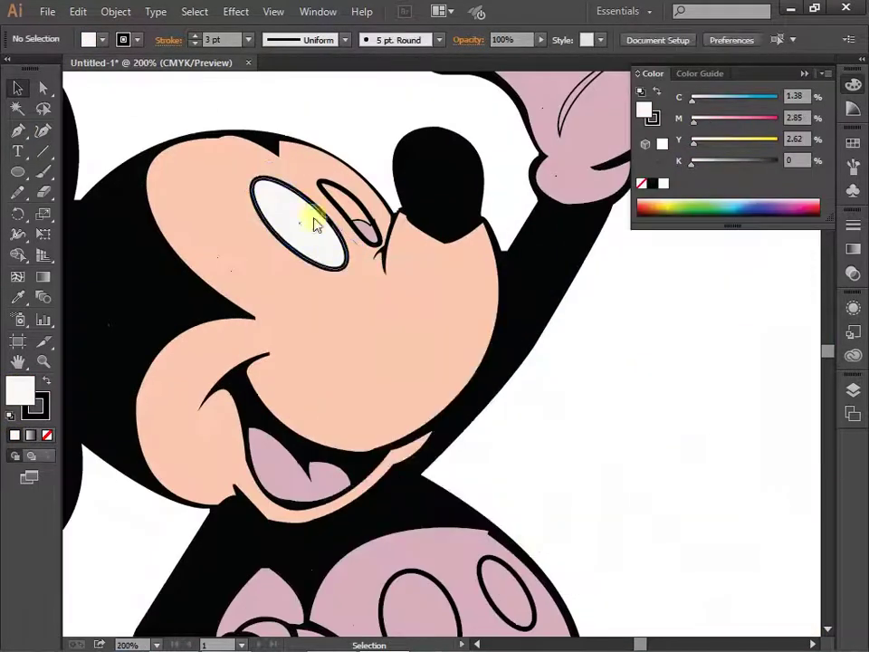
{"action": "right_click", "coordinate": [328, 219]}
{"action": "left_click", "coordinate": [311, 194]}
{"action": "right_click", "coordinate": [336, 204]}
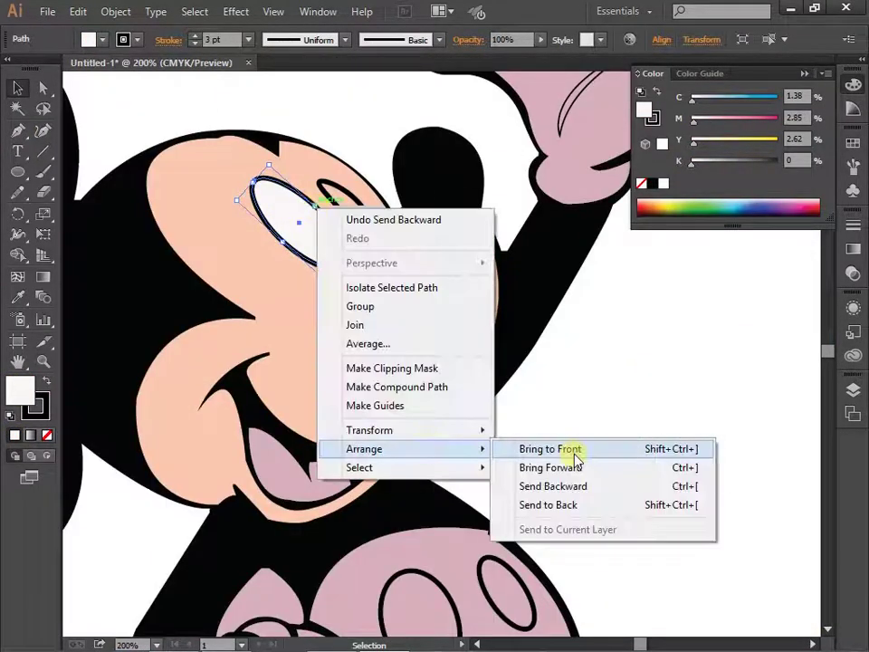
{"action": "left_click", "coordinate": [562, 450]}
{"action": "right_click", "coordinate": [361, 246]}
{"action": "left_click", "coordinate": [314, 252]}
- Send the face and the black head shape to the back
{"action": "right_click", "coordinate": [165, 268]}
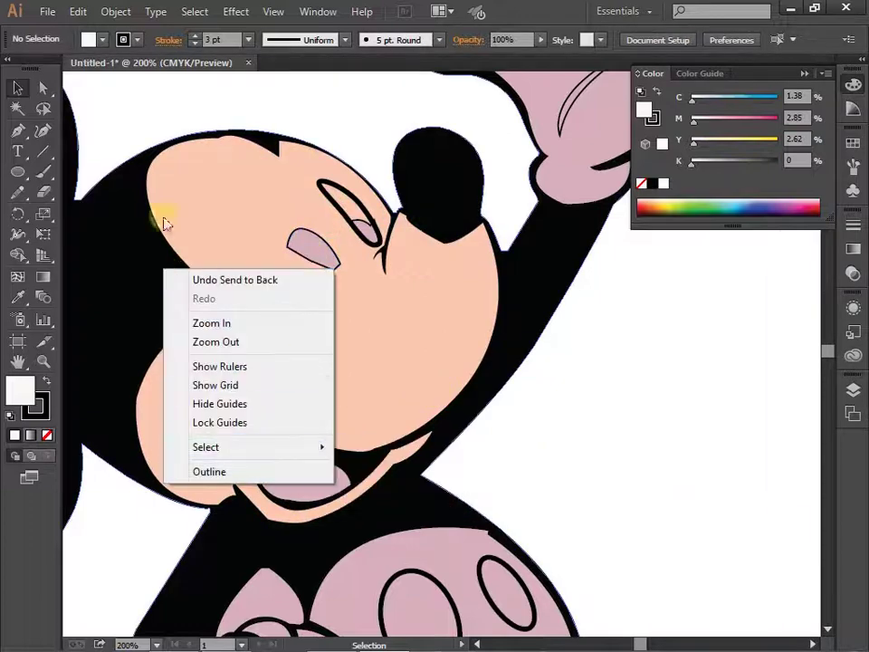
{"action": "left_click", "coordinate": [222, 330]}
{"action": "right_click", "coordinate": [231, 283]}
{"action": "left_click", "coordinate": [481, 575]}
{"action": "left_click", "coordinate": [123, 297]}
{"action": "key", "text": "ctrl+shift+bracketleft"}
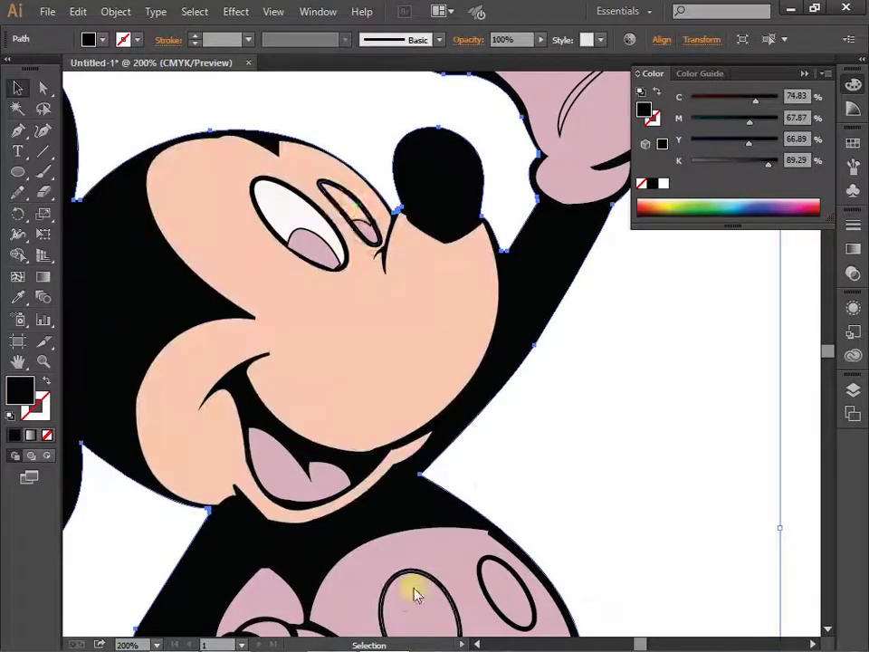
- Fill the eye outline with pure white
{"action": "left_click", "coordinate": [340, 224]}
{"action": "double_click", "coordinate": [19, 389]}
{"action": "left_click", "coordinate": [612, 239]}
{"action": "left_click", "coordinate": [339, 194]}
{"action": "double_click", "coordinate": [20, 389]}
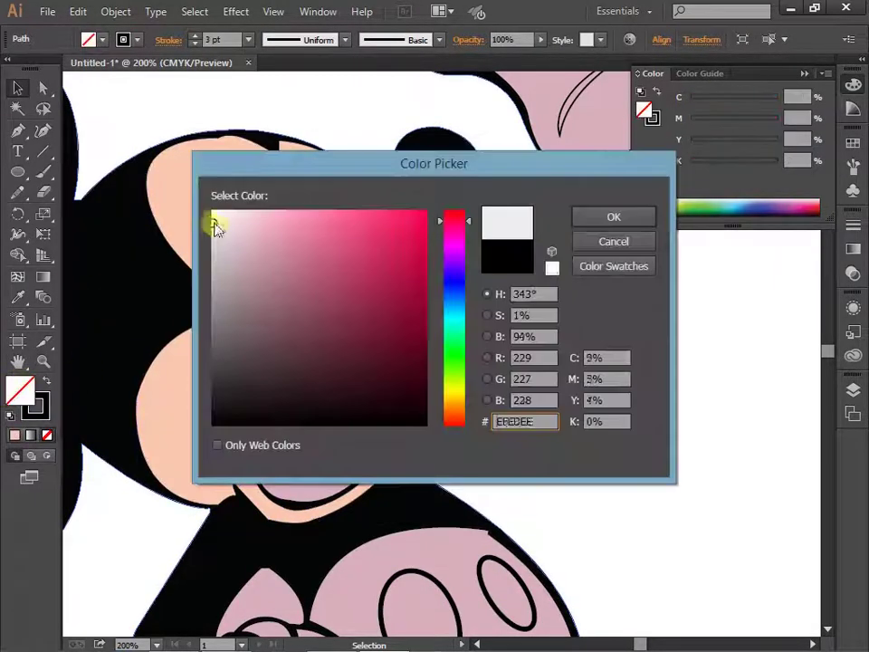
{"action": "left_click", "coordinate": [613, 215]}
- Fill the pupil inside the eye with black
{"action": "left_click", "coordinate": [364, 225]}
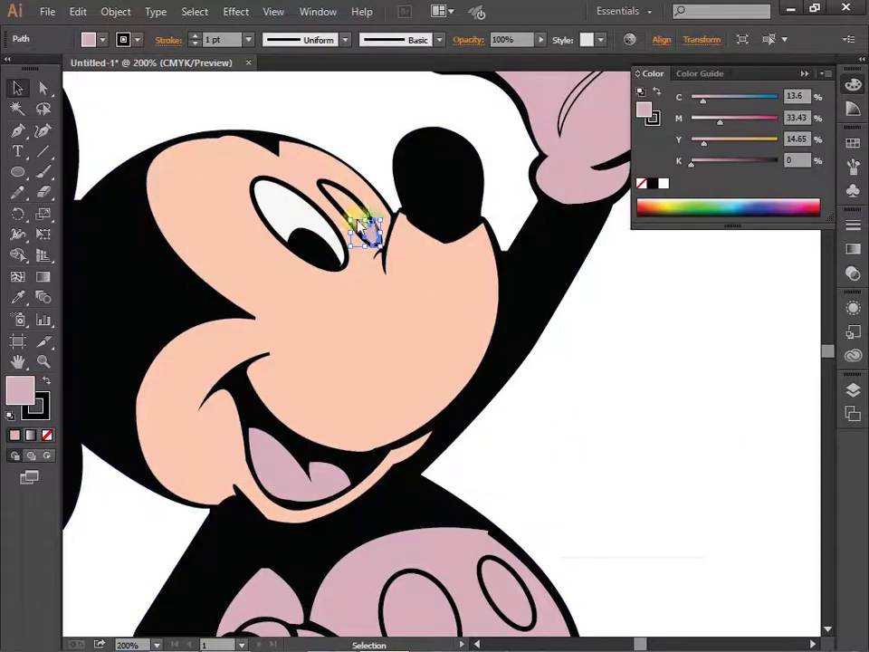
{"action": "double_click", "coordinate": [20, 389]}
{"action": "left_click", "coordinate": [599, 224]}
{"action": "double_click", "coordinate": [20, 389]}
{"action": "left_click", "coordinate": [395, 422]}
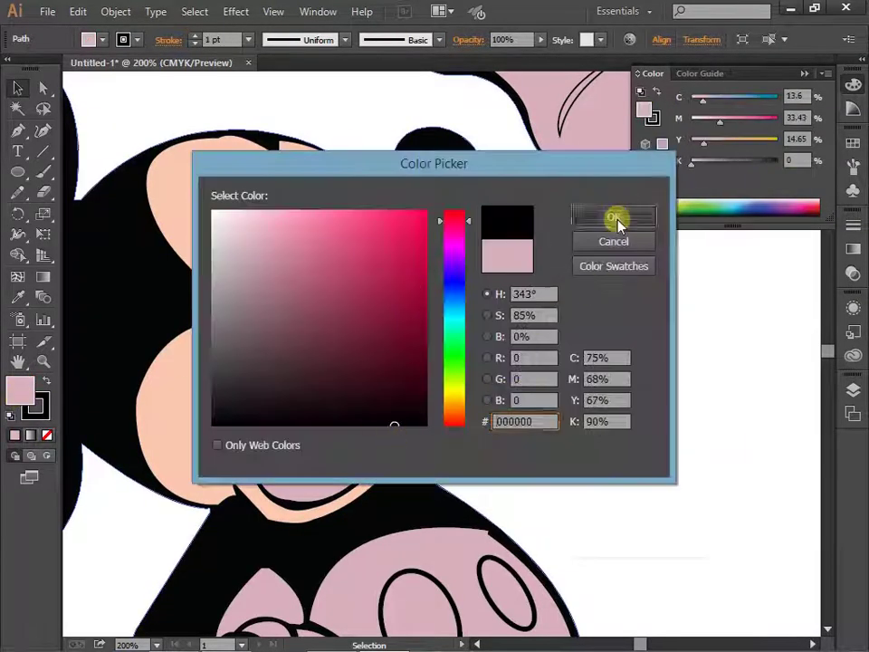
{"action": "left_click", "coordinate": [614, 216]}
{"action": "scroll", "coordinate": [354, 375], "scroll_direction": "down", "scroll_amount": 2}
{"action": "left_click", "coordinate": [298, 389]}
- Fill the tongue pink and the glove resting on the hip white
{"action": "key", "text": "ctrl+minus"}
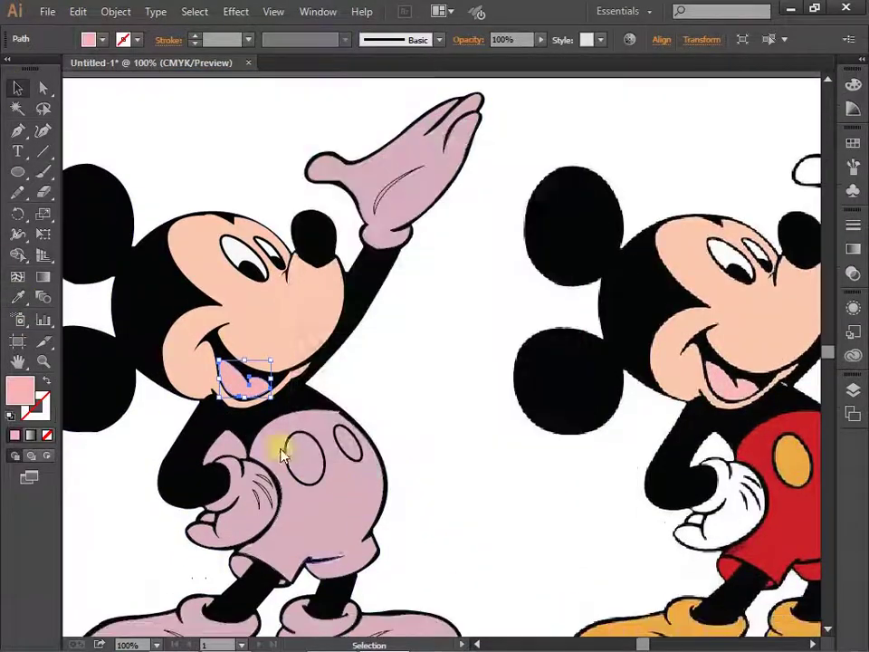
{"action": "double_click", "coordinate": [19, 389]}
{"action": "left_click", "coordinate": [613, 215]}
{"action": "left_click", "coordinate": [258, 502]}
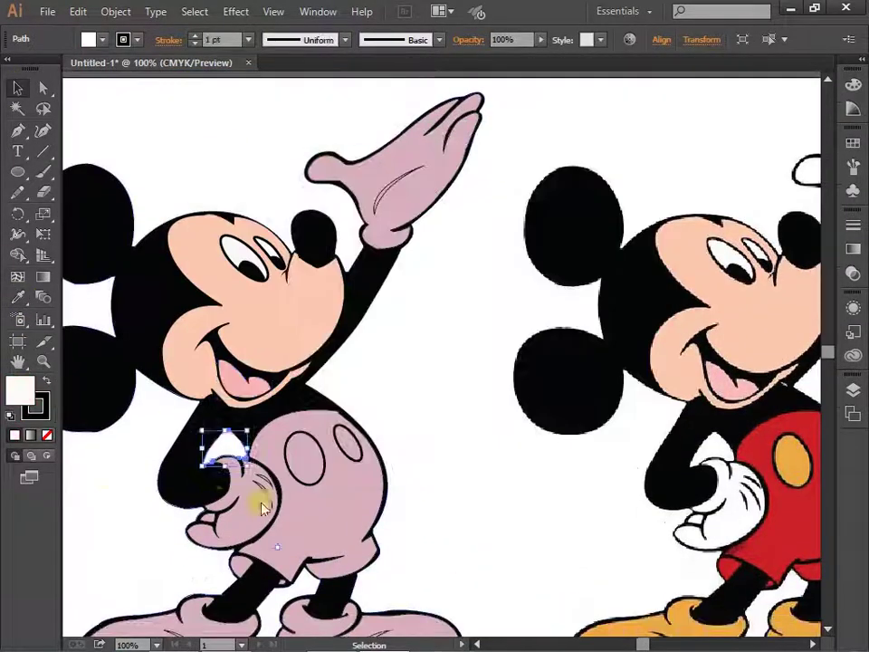
{"action": "double_click", "coordinate": [20, 389]}
{"action": "left_click", "coordinate": [613, 216]}
{"action": "double_click", "coordinate": [20, 389]}
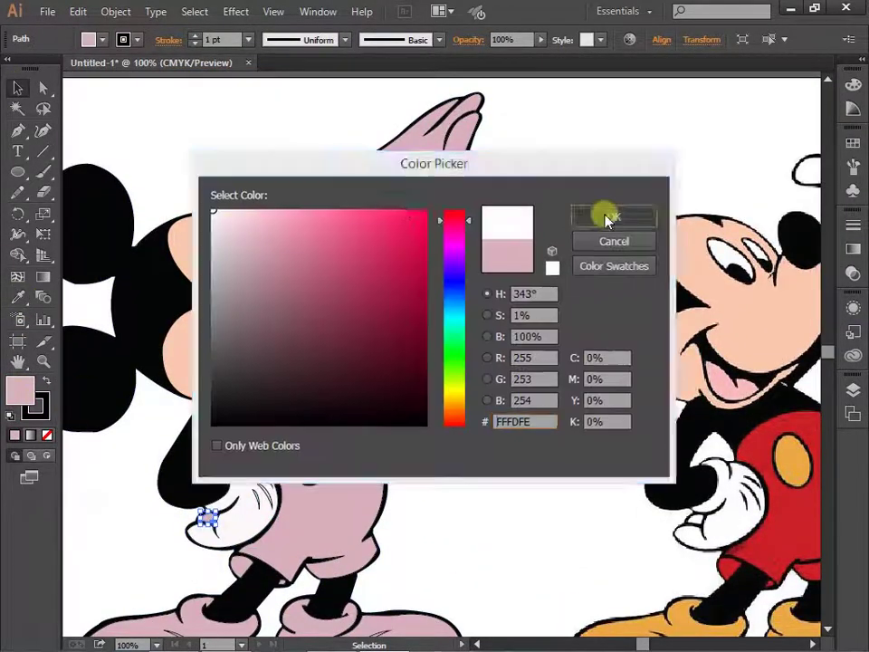
{"action": "left_click", "coordinate": [612, 216]}
- Eyedrop the reference buttons' orange-yellow onto both shorts buttons
{"action": "scroll", "coordinate": [304, 396], "scroll_direction": "down", "scroll_amount": 2}
{"action": "left_click", "coordinate": [304, 395]}
{"action": "key", "text": "i"}
{"action": "left_click", "coordinate": [800, 409]}
{"action": "key", "text": "v"}
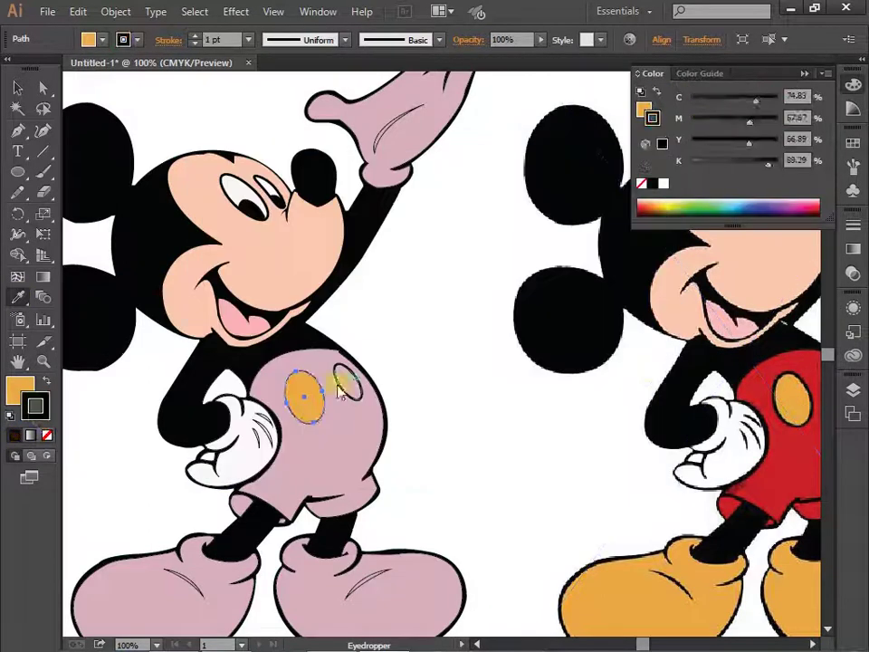
{"action": "left_click", "coordinate": [348, 385]}
{"action": "left_click", "coordinate": [17, 297]}
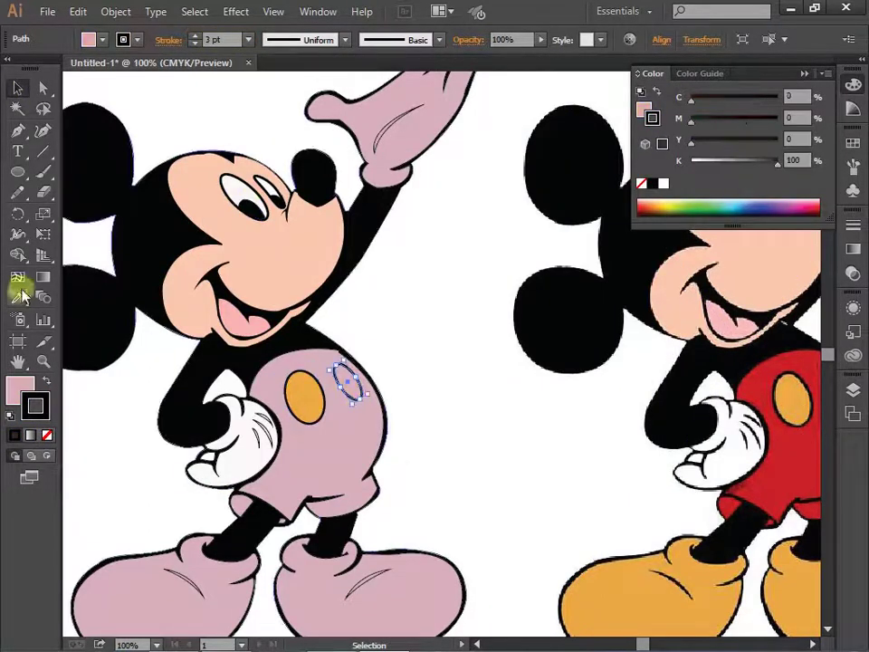
{"action": "left_click", "coordinate": [304, 395]}
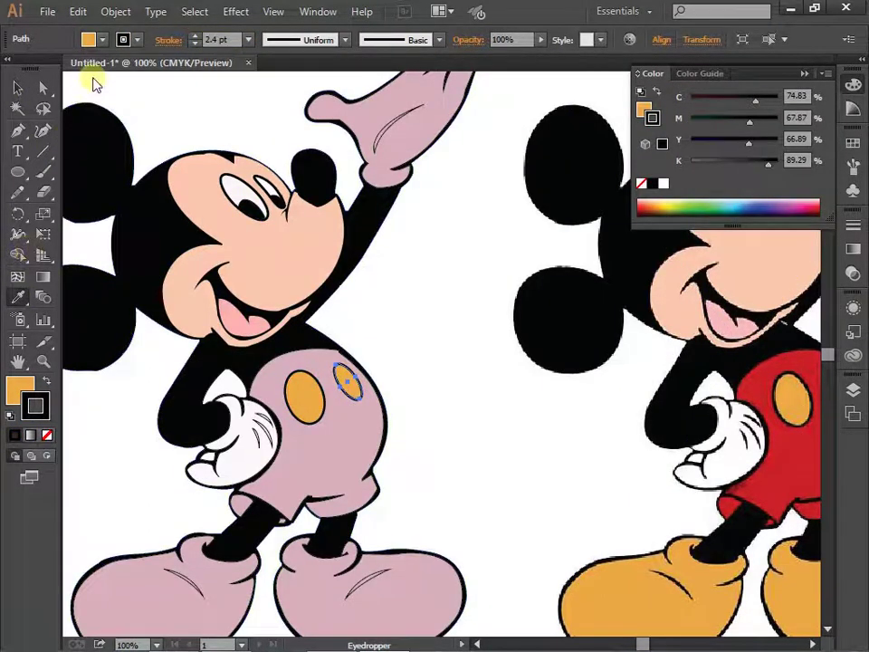
{"action": "left_click", "coordinate": [17, 87]}
- Sample the reference shorts' red onto the shorts and their bottom piece
{"action": "scroll", "coordinate": [17, 88], "scroll_direction": "down", "scroll_amount": 2}
{"action": "left_click", "coordinate": [335, 389]}
{"action": "left_click", "coordinate": [770, 380]}
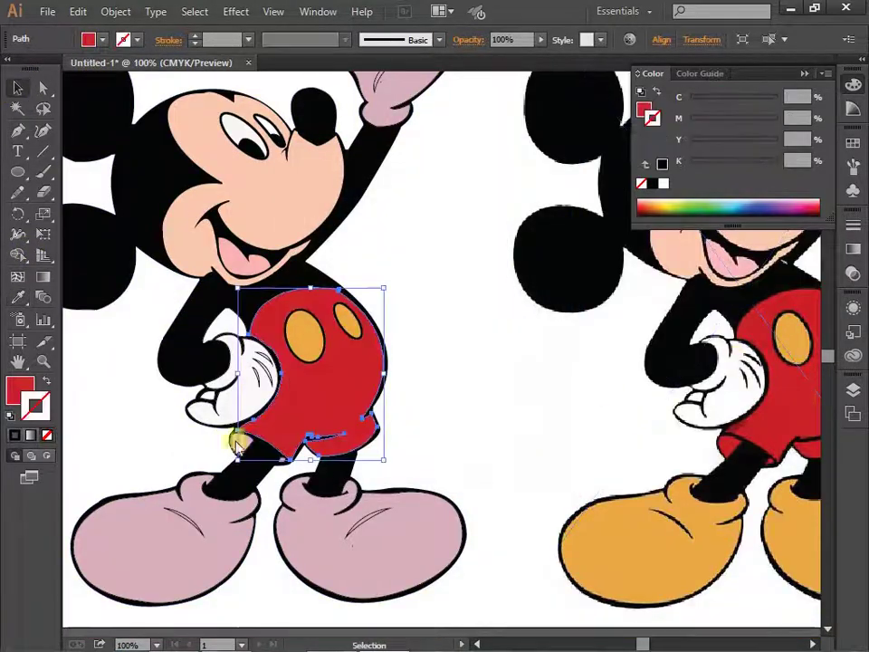
{"action": "left_click", "coordinate": [240, 441], "text": "ctrl"}
{"action": "left_click", "coordinate": [733, 444]}
{"action": "left_click", "coordinate": [101, 439], "text": "ctrl"}
- Colour both shoes with the orange sampled from the reference shoes
{"action": "left_click", "coordinate": [136, 534], "text": "ctrl"}
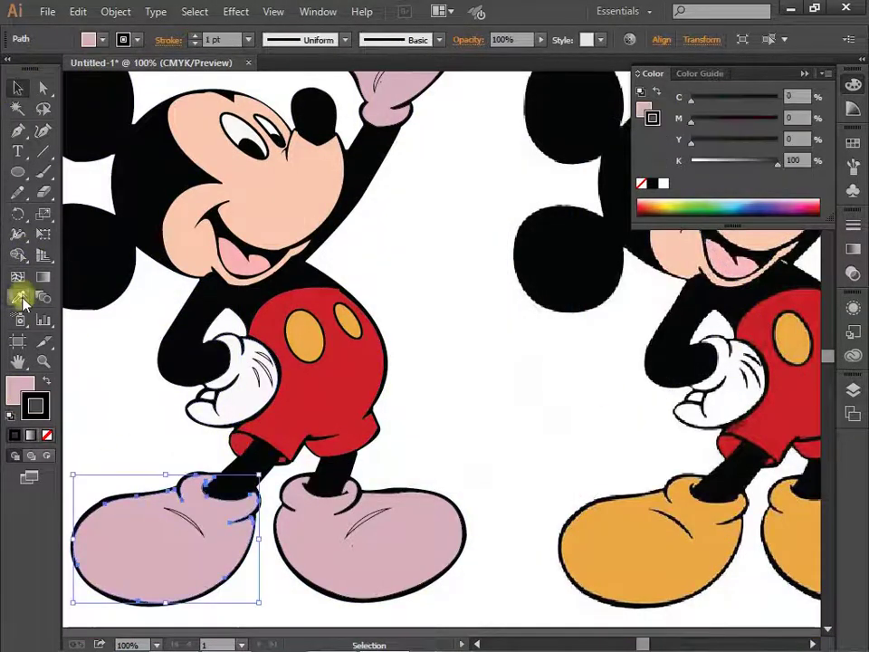
{"action": "left_click", "coordinate": [634, 543]}
{"action": "left_click", "coordinate": [18, 88]}
{"action": "left_click", "coordinate": [367, 524]}
{"action": "double_click", "coordinate": [20, 389]}
{"action": "key", "text": "Escape"}
{"action": "left_click", "coordinate": [407, 537]}
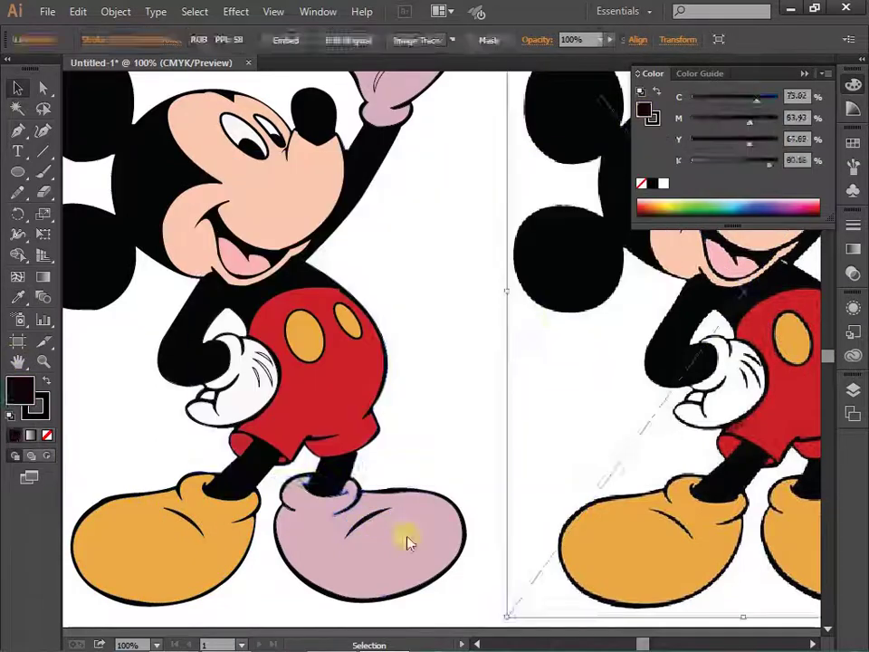
{"action": "key", "text": "i"}
{"action": "left_click", "coordinate": [136, 528]}
{"action": "scroll", "coordinate": [470, 458], "scroll_direction": "down", "scroll_amount": 1}
{"action": "scroll", "coordinate": [470, 458], "scroll_direction": "up", "scroll_amount": 4}
- Give the raised glove a default white fill with a black outline
{"action": "left_click", "coordinate": [321, 127], "text": "ctrl"}
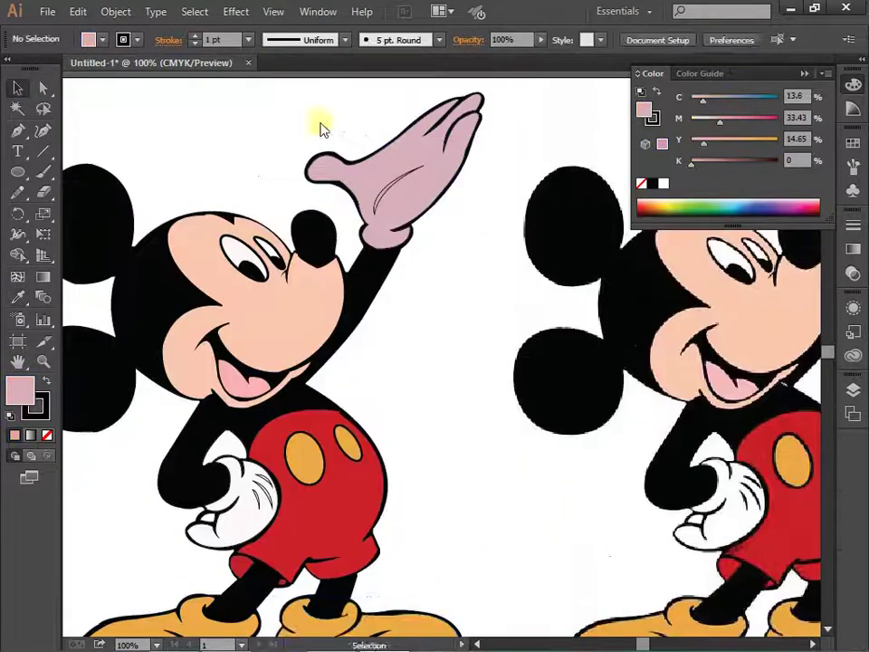
{"action": "left_click", "coordinate": [407, 199], "text": "ctrl"}
{"action": "key", "text": "n"}
{"action": "key", "text": "d"}
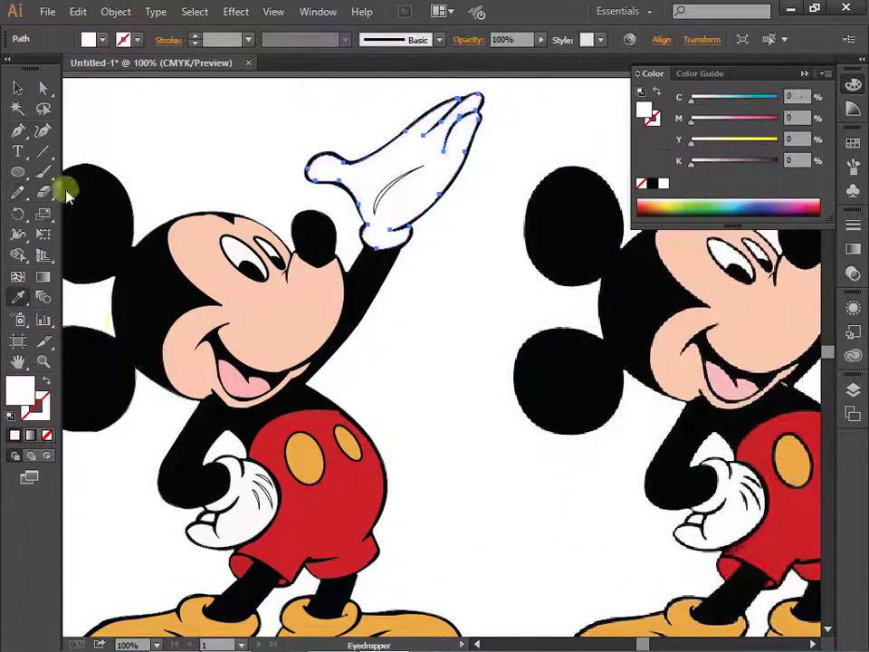
{"action": "key", "text": "v"}
- Color the raised glove's crease lines black
{"action": "double_click", "coordinate": [20, 389]}
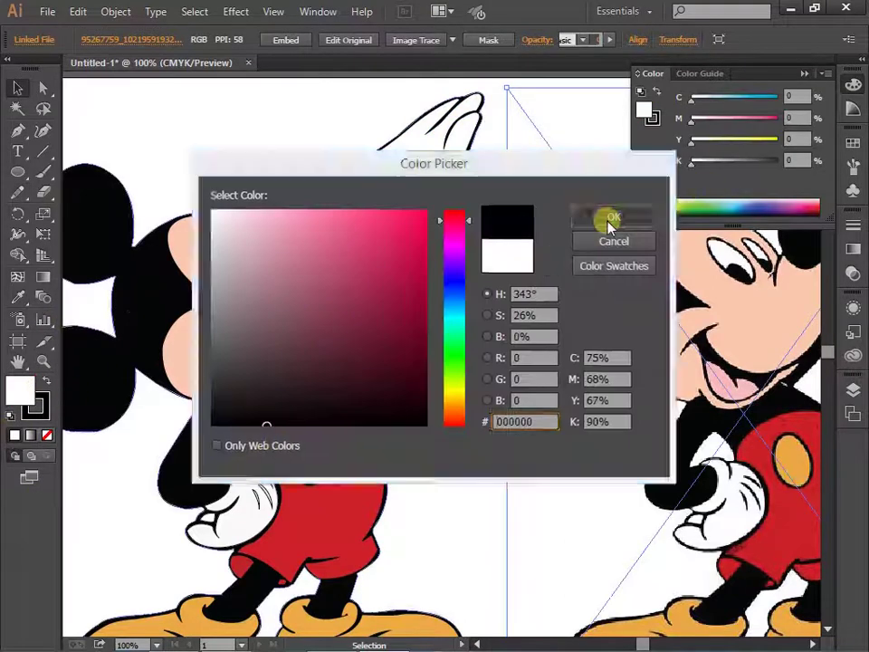
{"action": "left_click", "coordinate": [608, 223]}
{"action": "scroll", "coordinate": [478, 186], "scroll_direction": "down", "scroll_amount": 1}
{"action": "left_click", "coordinate": [398, 206]}
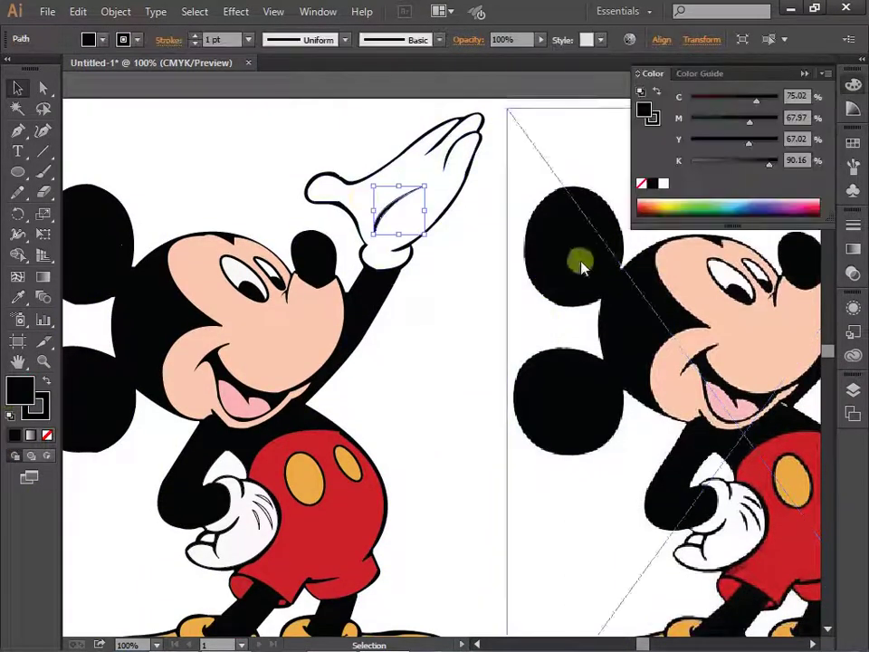
{"action": "scroll", "coordinate": [582, 266], "scroll_direction": "down", "scroll_amount": 2}
{"action": "double_click", "coordinate": [254, 457]}
{"action": "double_click", "coordinate": [113, 441]}
{"action": "scroll", "coordinate": [276, 462], "scroll_direction": "up", "scroll_amount": 1}
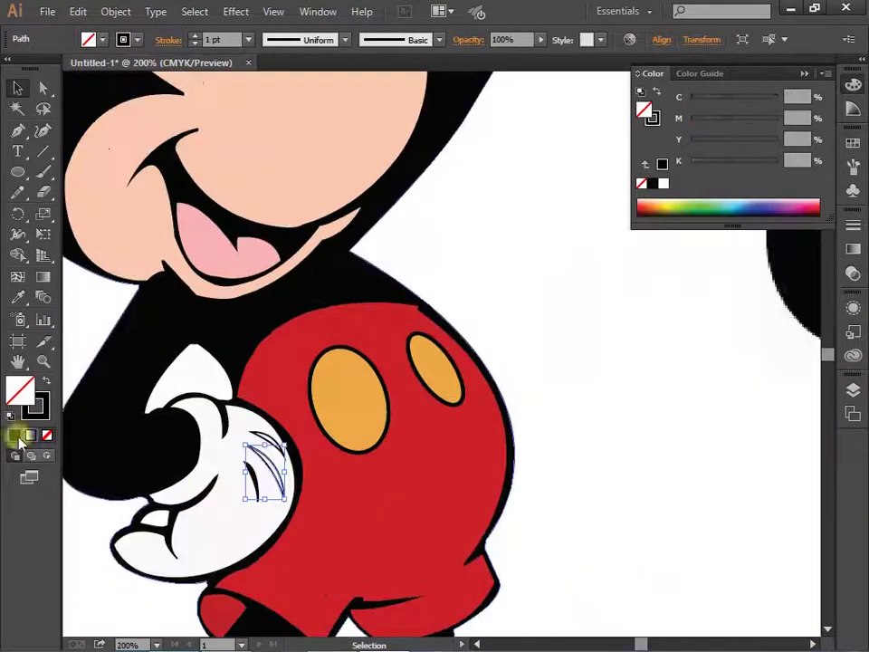
{"action": "scroll", "coordinate": [561, 462], "scroll_direction": "down", "scroll_amount": 2}
- Clear the selection, pan to show the whole artboard, and collapse the Color panel
{"action": "scroll", "coordinate": [307, 262], "scroll_direction": "up", "scroll_amount": 1}
{"action": "left_click", "coordinate": [307, 261]}
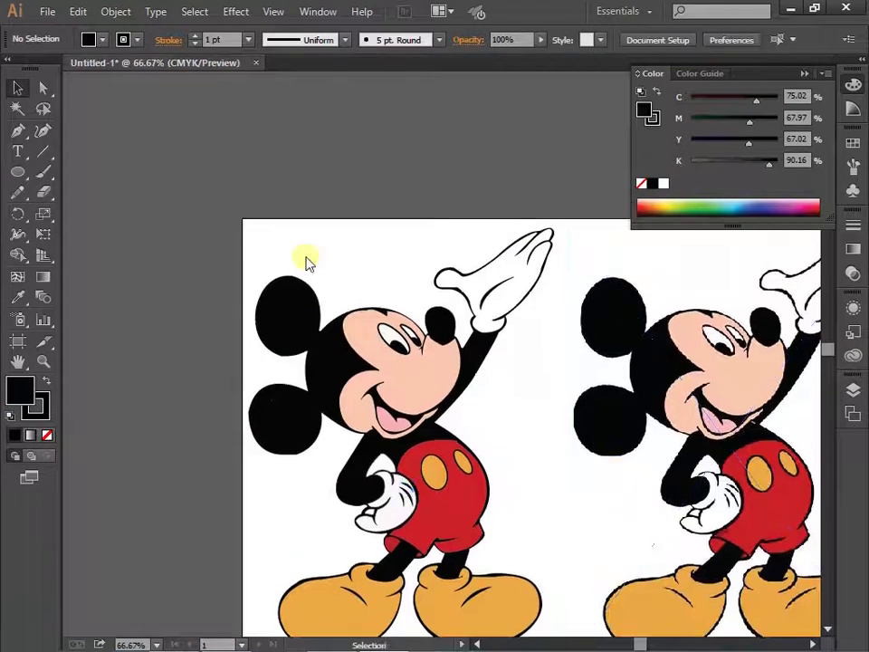
{"action": "scroll", "coordinate": [690, 434], "scroll_direction": "down", "scroll_amount": 3}
{"action": "scroll", "coordinate": [688, 434], "scroll_direction": "down", "scroll_amount": 1}
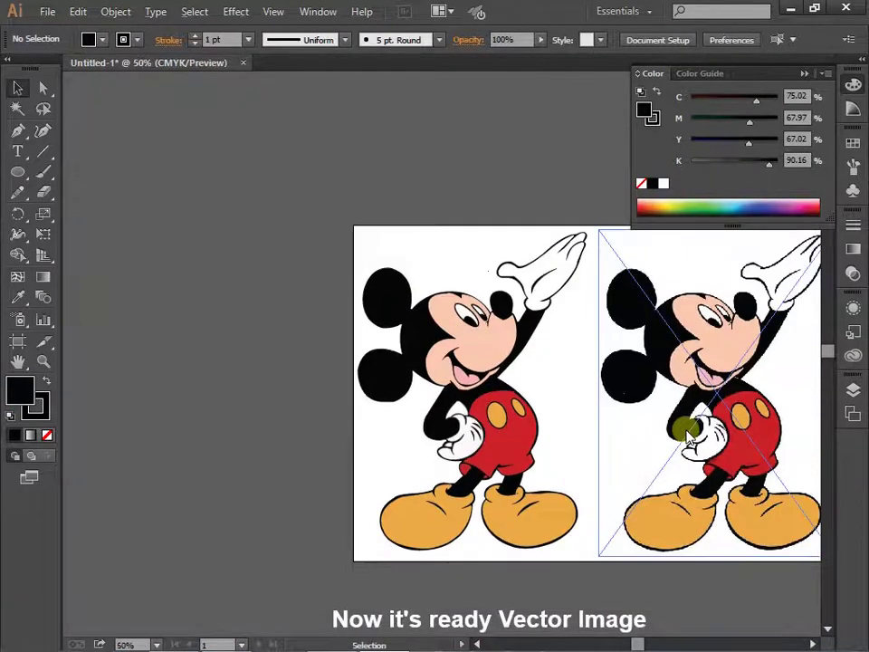
{"action": "left_click", "coordinate": [593, 312]}
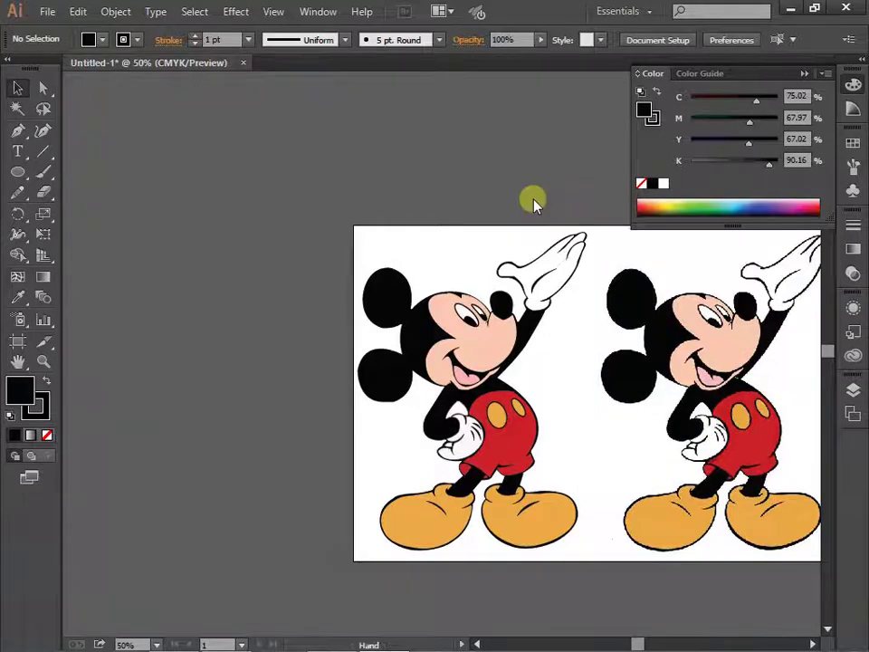
{"action": "mouse_move", "coordinate": [531, 196]}
{"action": "left_mouse_down"}
{"action": "mouse_move", "coordinate": [260, 154]}
{"action": "mouse_move", "coordinate": [350, 181]}
{"action": "left_mouse_up"}
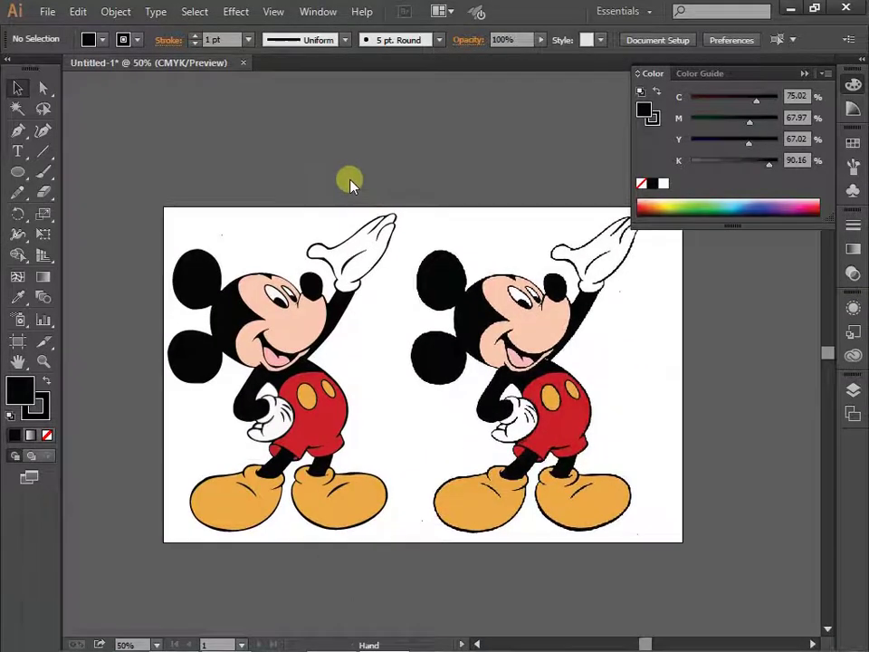
{"action": "left_click", "coordinate": [805, 75]}
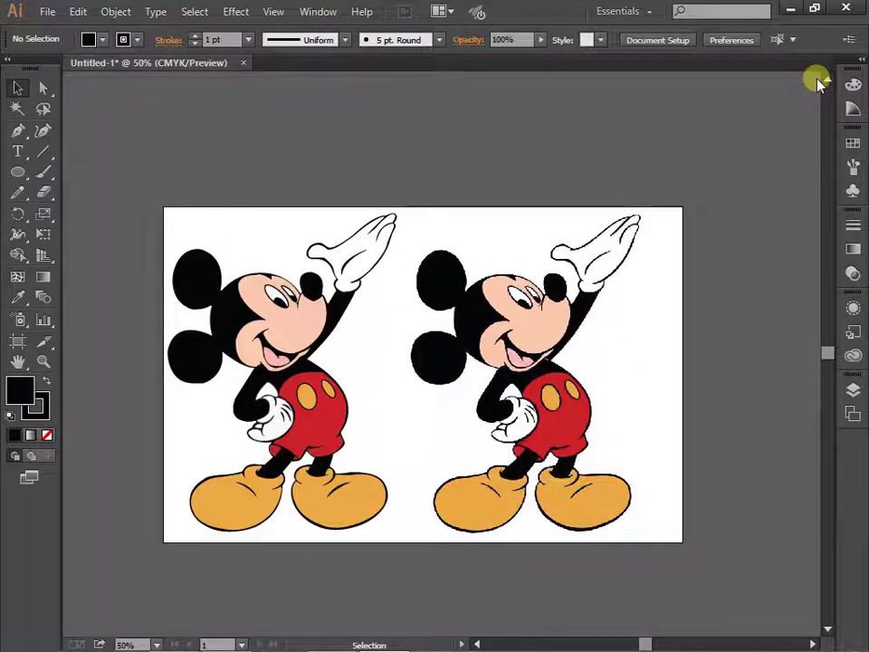
- Zoom in and out to compare the finished vector Mickey with the reference
{"action": "scroll", "coordinate": [253, 417], "scroll_direction": "up", "scroll_amount": 3}
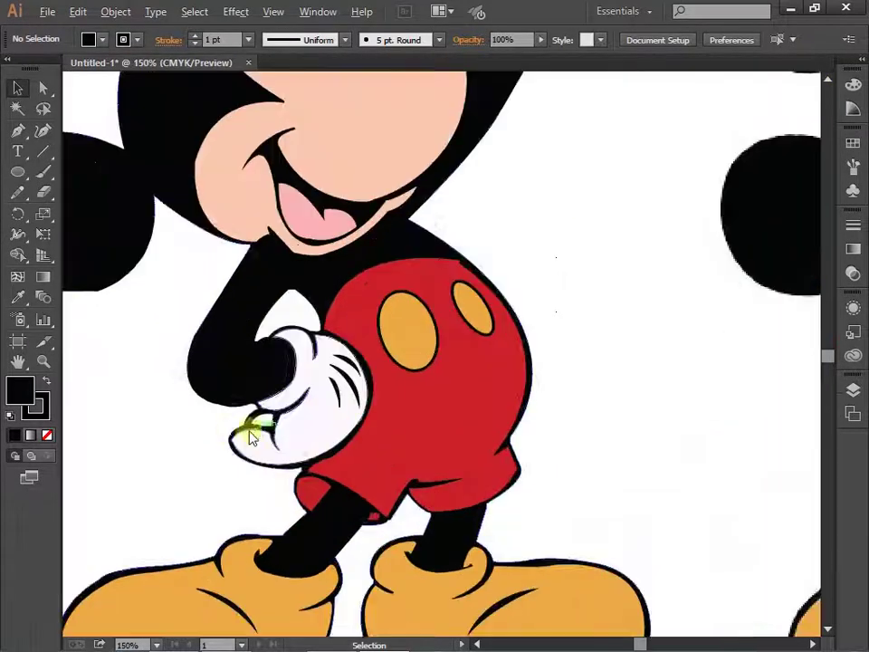
{"action": "scroll", "coordinate": [181, 430], "scroll_direction": "up", "scroll_amount": 1}
{"action": "scroll", "coordinate": [165, 416], "scroll_direction": "up", "scroll_amount": 1}
{"action": "scroll", "coordinate": [145, 434], "scroll_direction": "up", "scroll_amount": 1}
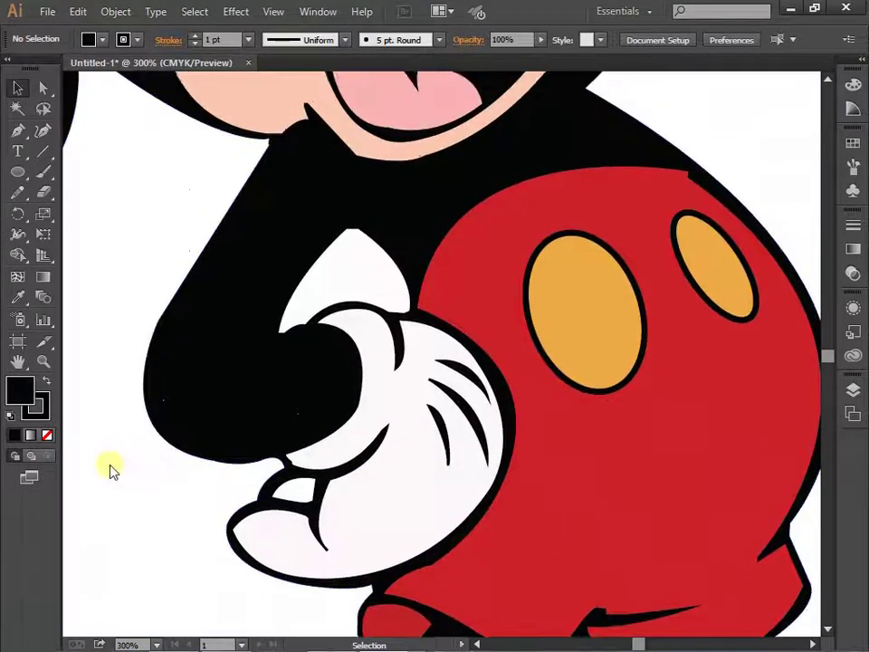
{"action": "scroll", "coordinate": [110, 468], "scroll_direction": "up", "scroll_amount": 2}
{"action": "scroll", "coordinate": [110, 468], "scroll_direction": "up", "scroll_amount": 2}
{"action": "scroll", "coordinate": [110, 468], "scroll_direction": "up", "scroll_amount": 1}
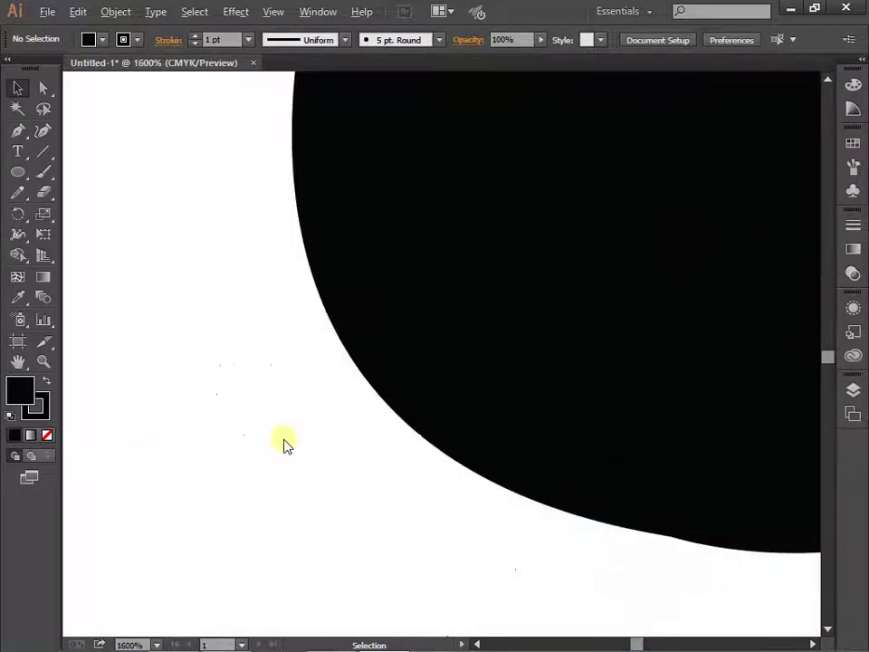
{"action": "scroll", "coordinate": [283, 443], "scroll_direction": "down", "scroll_amount": 2}
{"action": "scroll", "coordinate": [283, 444], "scroll_direction": "down", "scroll_amount": 1}
{"action": "scroll", "coordinate": [283, 444], "scroll_direction": "down", "scroll_amount": 3}
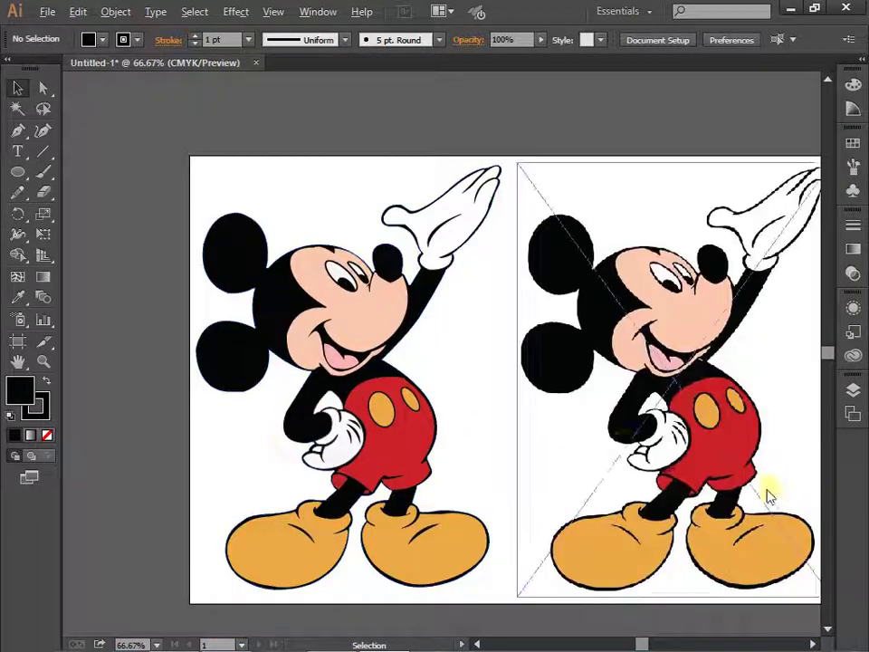
{"action": "scroll", "coordinate": [624, 443], "scroll_direction": "up", "scroll_amount": 3}
{"action": "scroll", "coordinate": [534, 421], "scroll_direction": "up", "scroll_amount": 2}
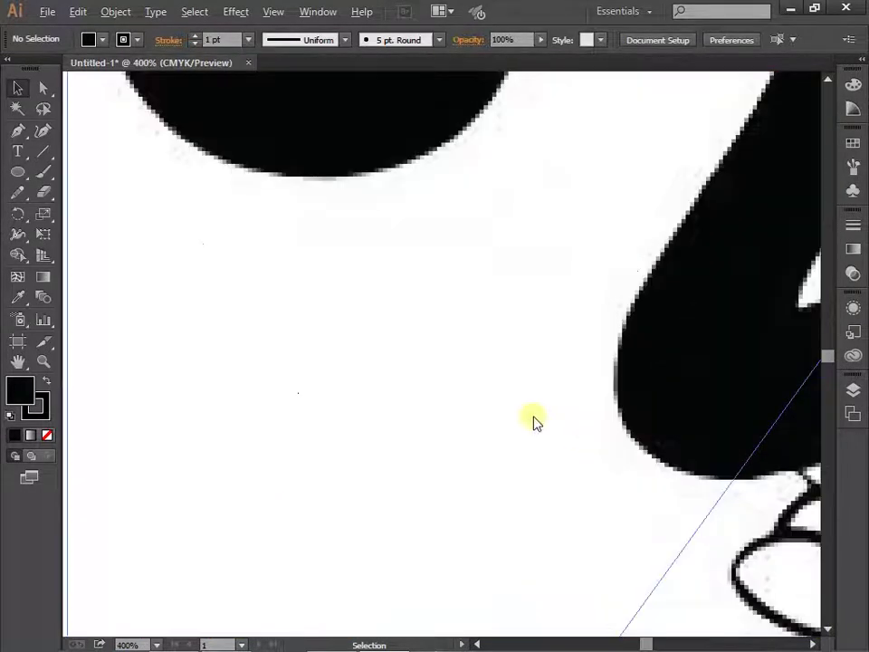
{"action": "scroll", "coordinate": [534, 422], "scroll_direction": "down", "scroll_amount": 5}
{"action": "scroll", "coordinate": [534, 422], "scroll_direction": "down", "scroll_amount": 2}
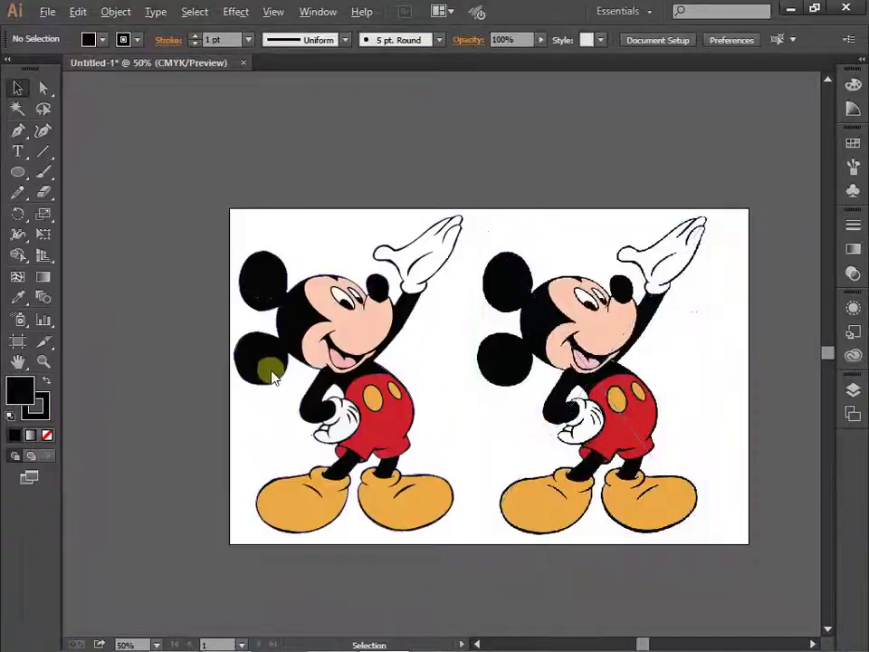